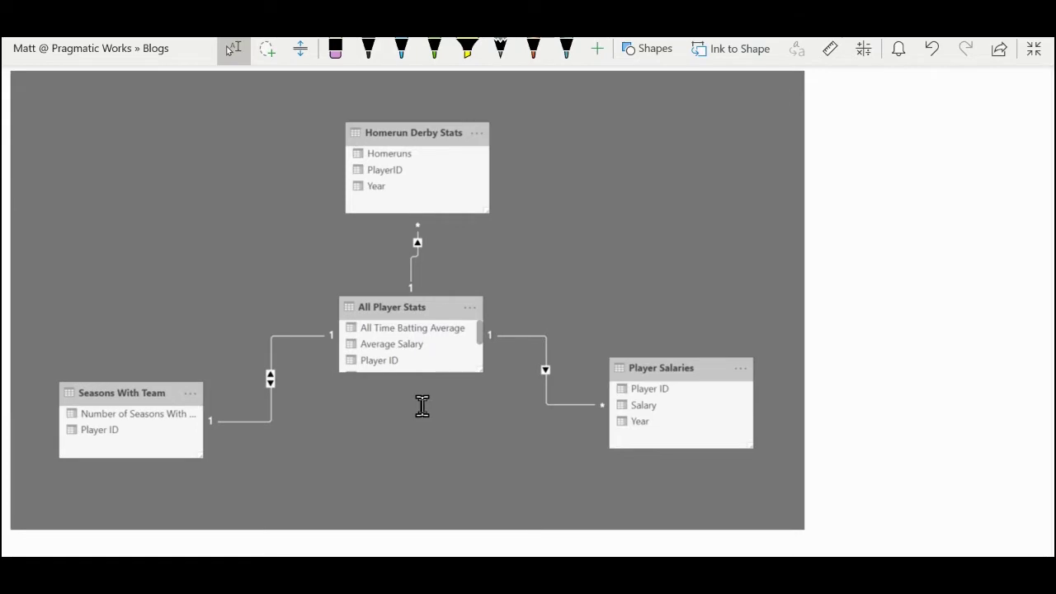
Review the scenario notes and the relationship diagram linking All Player Stats to the Seasons With Team, Homerun Derby Stats and Player Salaries tables.
scroll(422, 406, "up", 8)
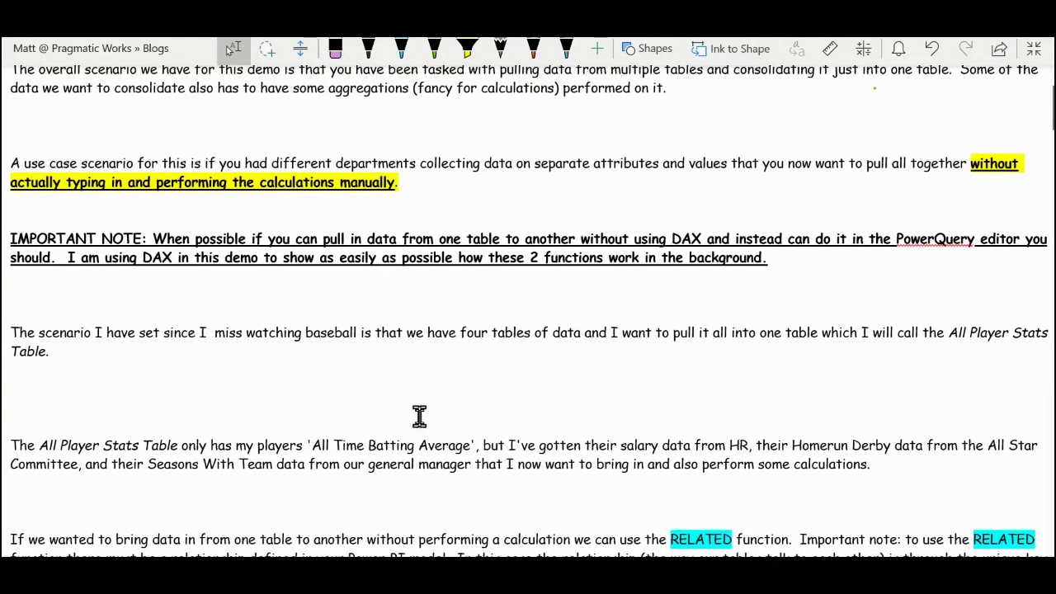
scroll(421, 415, "down", 4)
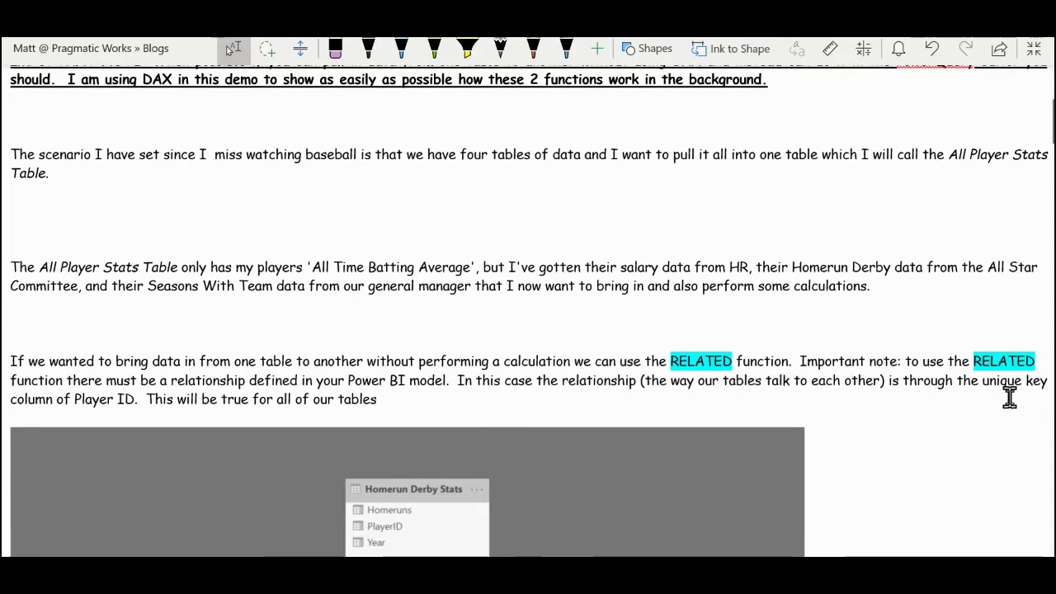
scroll(143, 409, "down", 3)
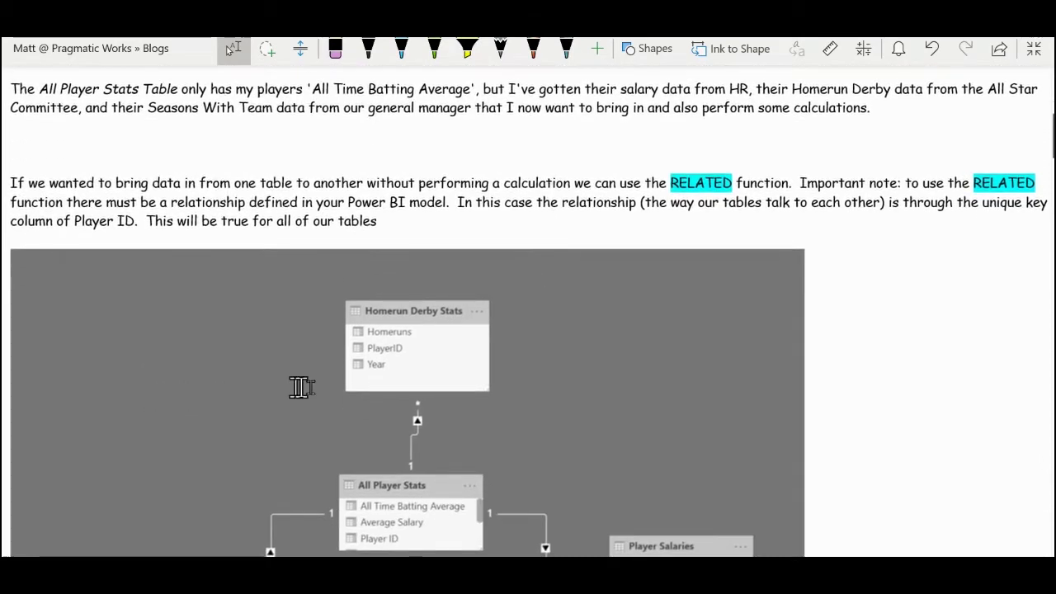
scroll(417, 416, "down", 2)
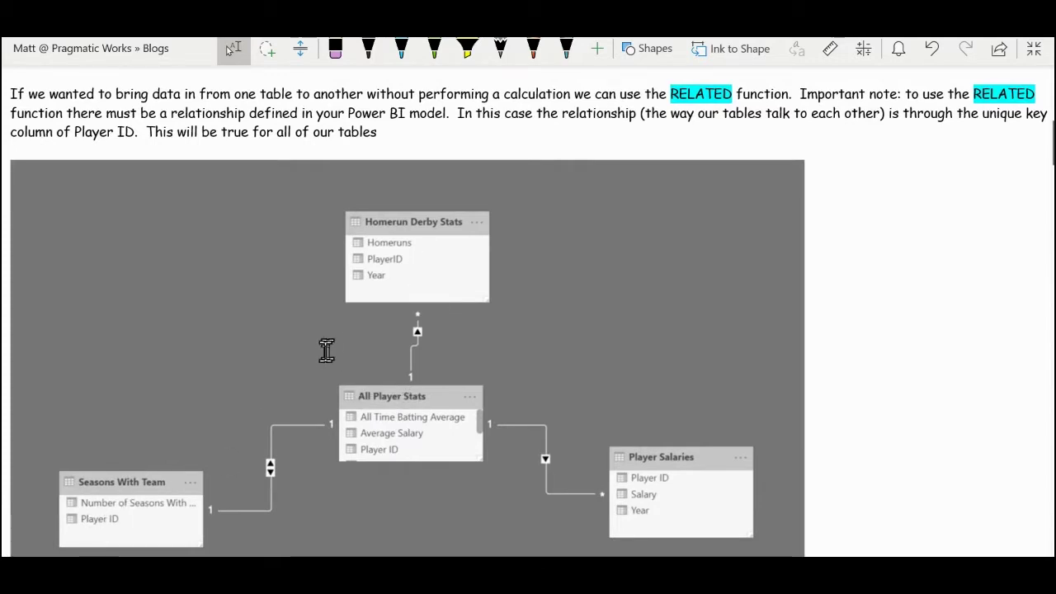
scroll(349, 363, "down", 1)
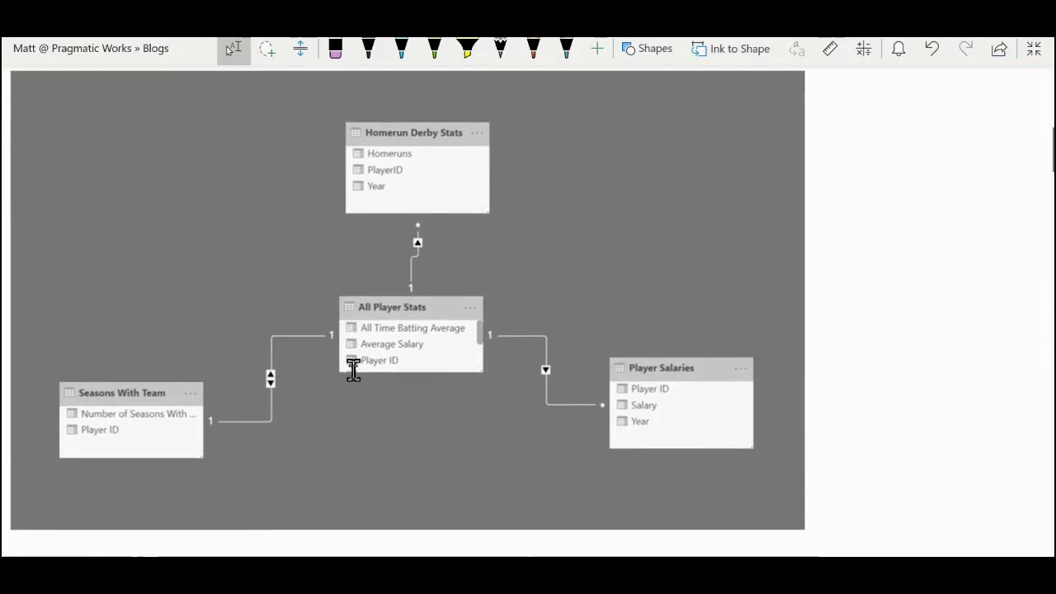
scroll(352, 376, "down", 2)
scroll(352, 376, "up", 1)
scroll(355, 371, "down", 2)
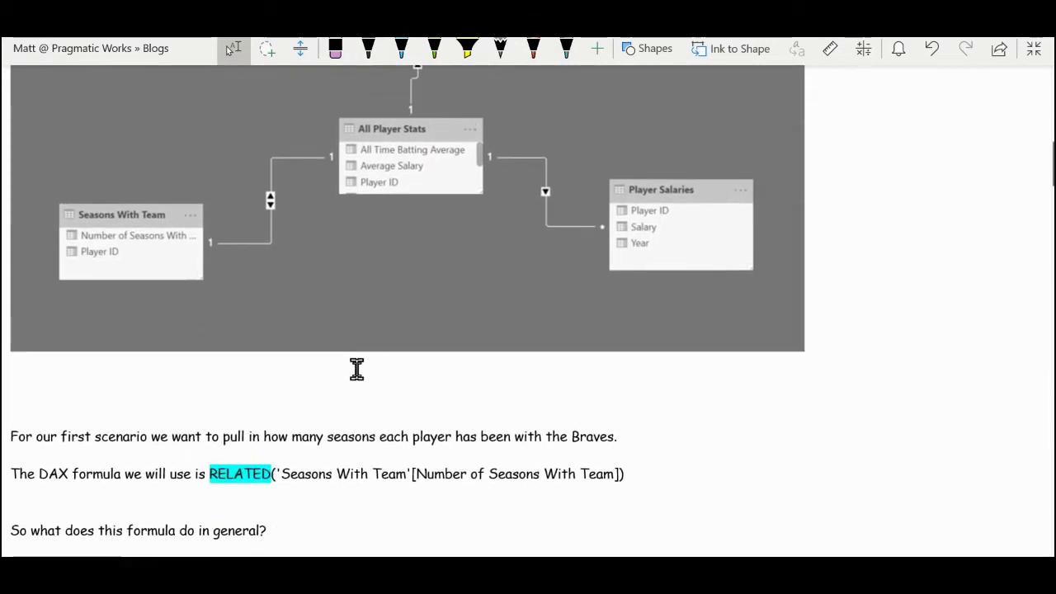
scroll(356, 368, "up", 3)
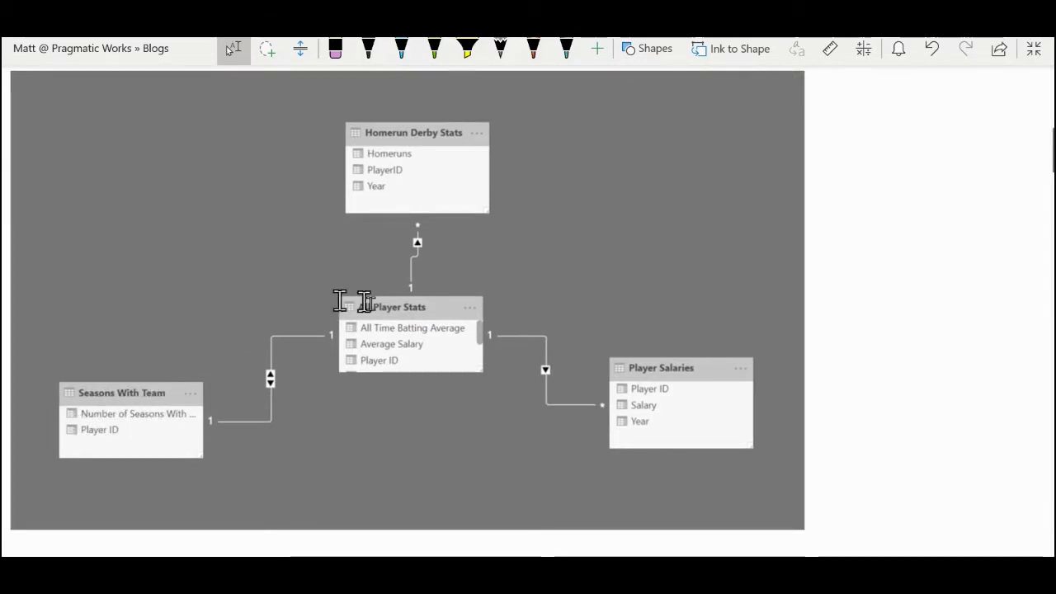
Read the RELATED formula explanation and compare the Seasons With Team table with the All Player Stats table.
scroll(399, 355, "down", 3)
scroll(398, 356, "down", 9)
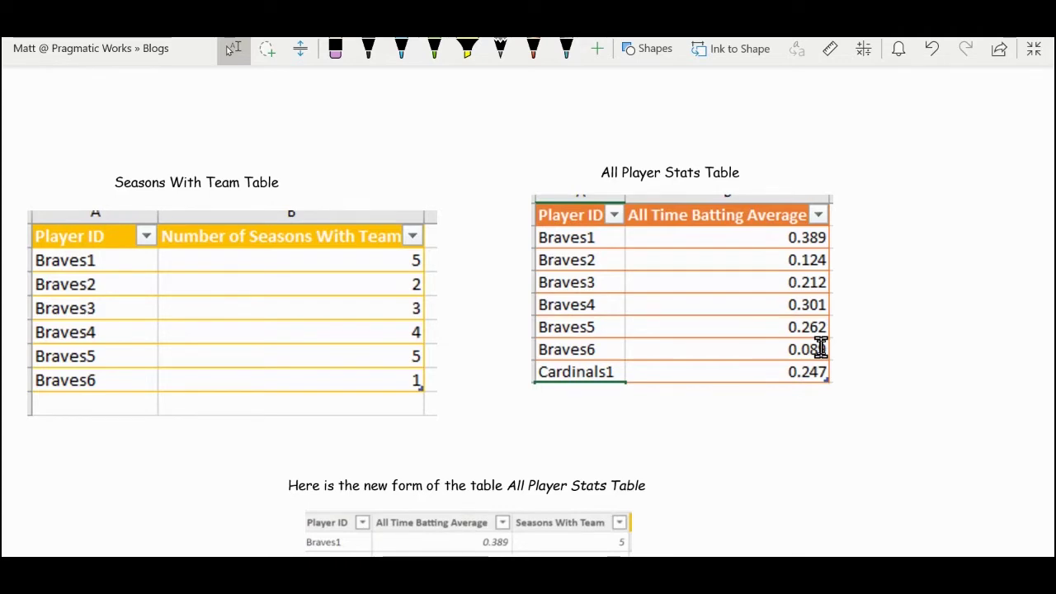
scroll(431, 248, "up", 4)
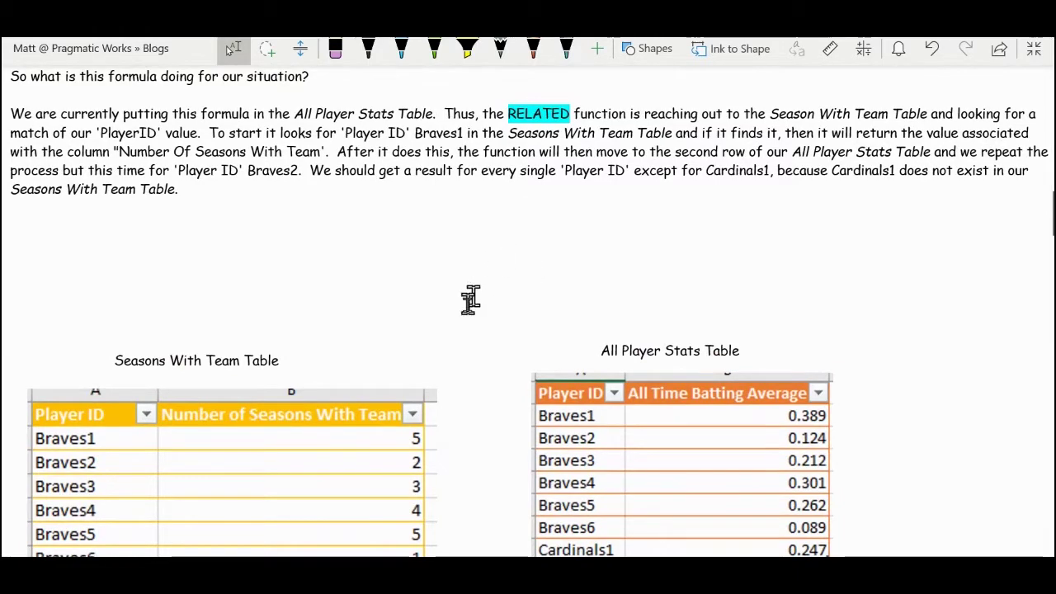
scroll(492, 366, "up", 2)
scroll(488, 387, "up", 8)
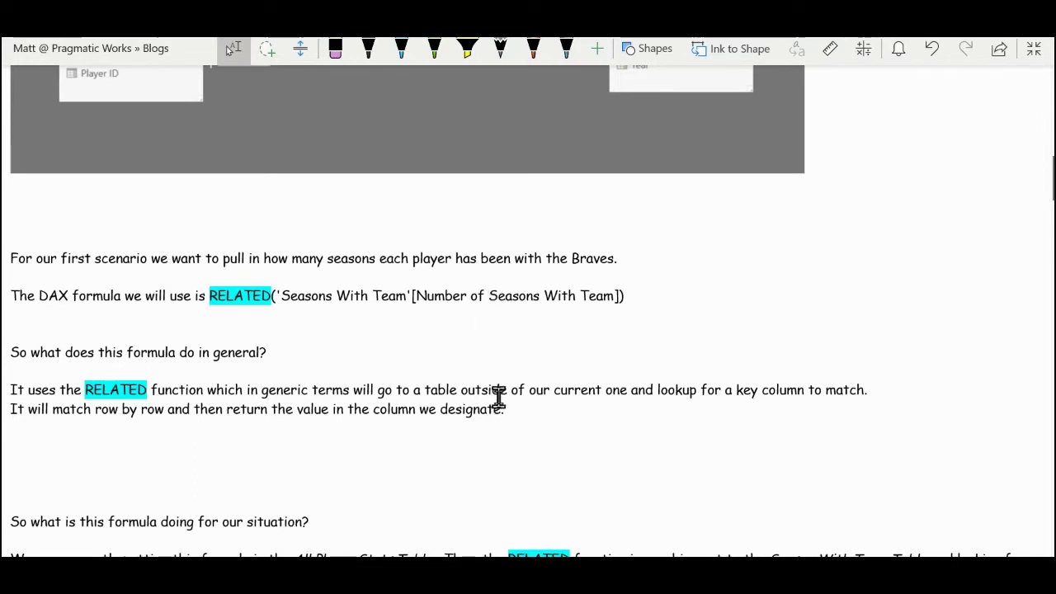
scroll(500, 399, "up", 5)
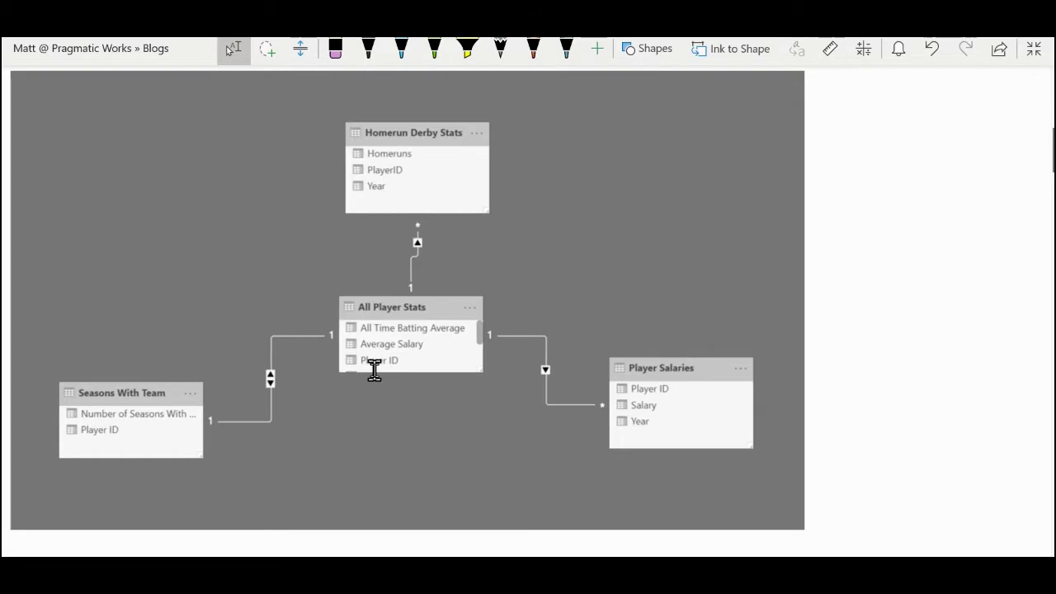
scroll(350, 388, "down", 6)
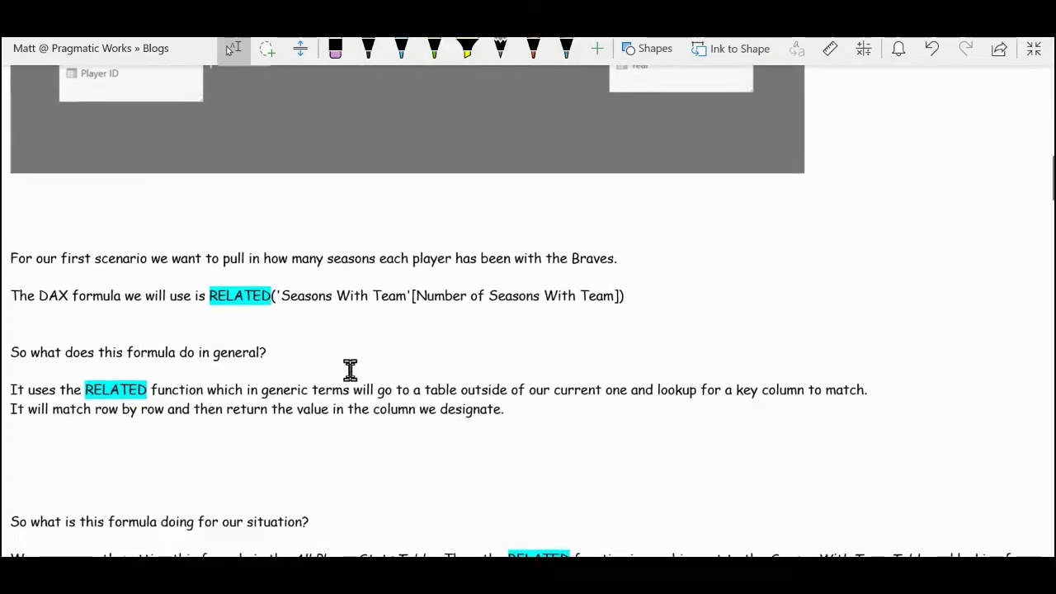
scroll(350, 371, "down", 3)
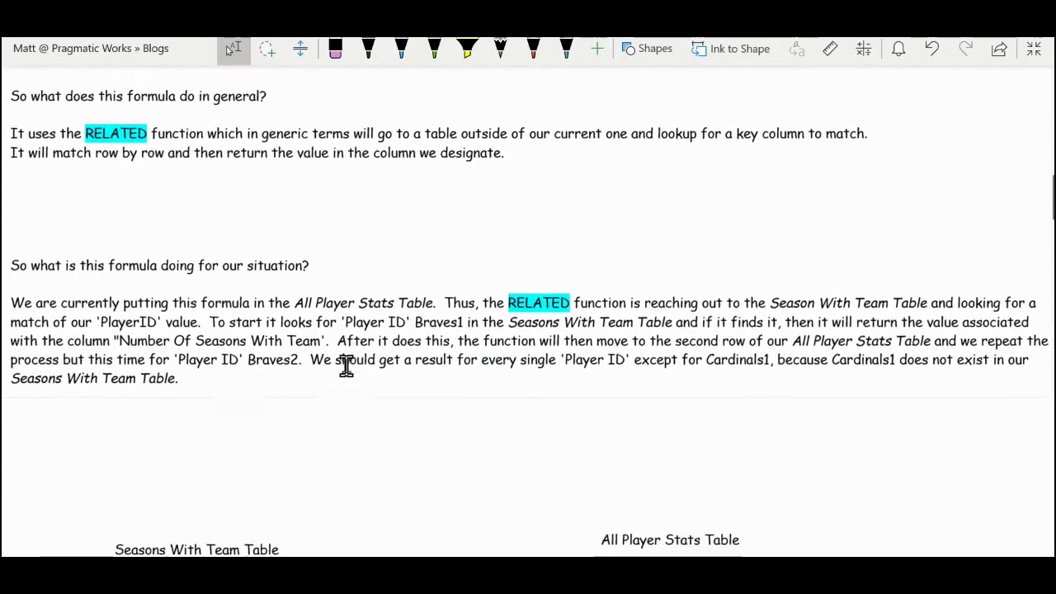
scroll(346, 367, "down", 5)
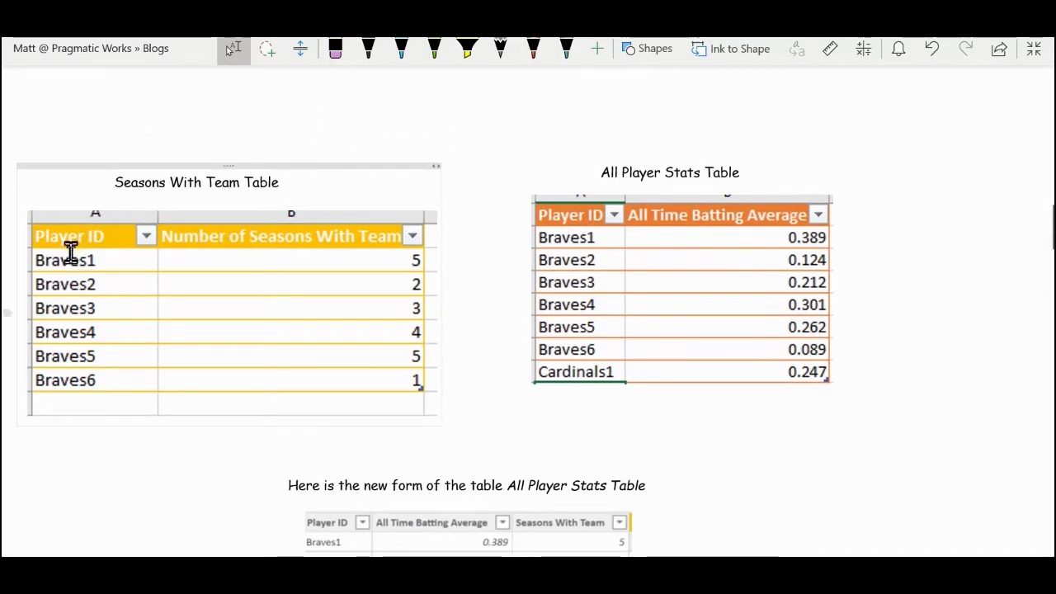
Highlight Braves1 in yellow in both source tables, along with its seasons value 5 in the Seasons With Team table and the new All Player Stats table.
left_click(467, 51)
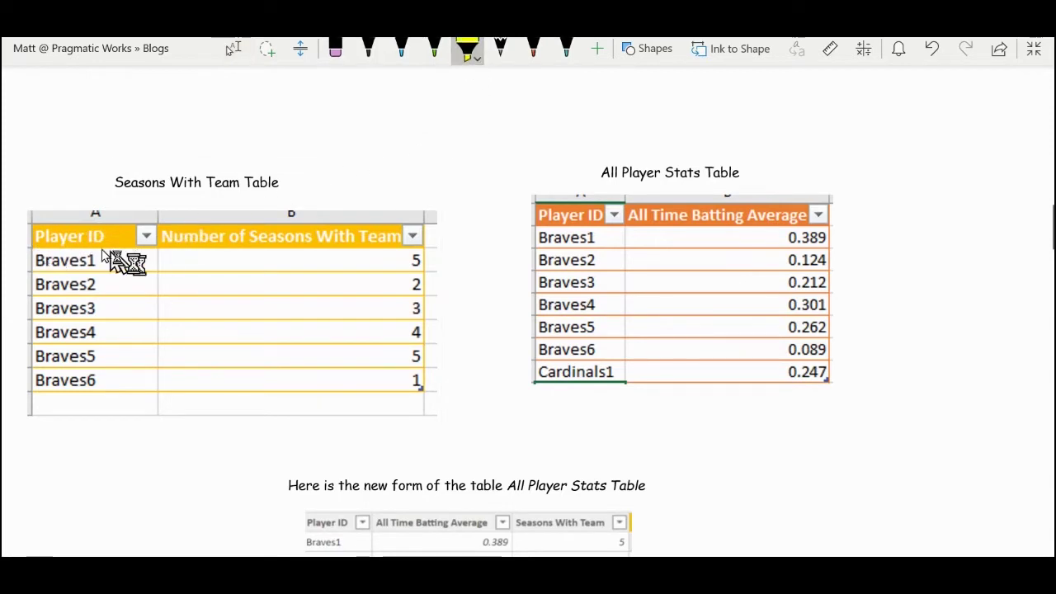
left_click_drag(33, 261, 98, 264)
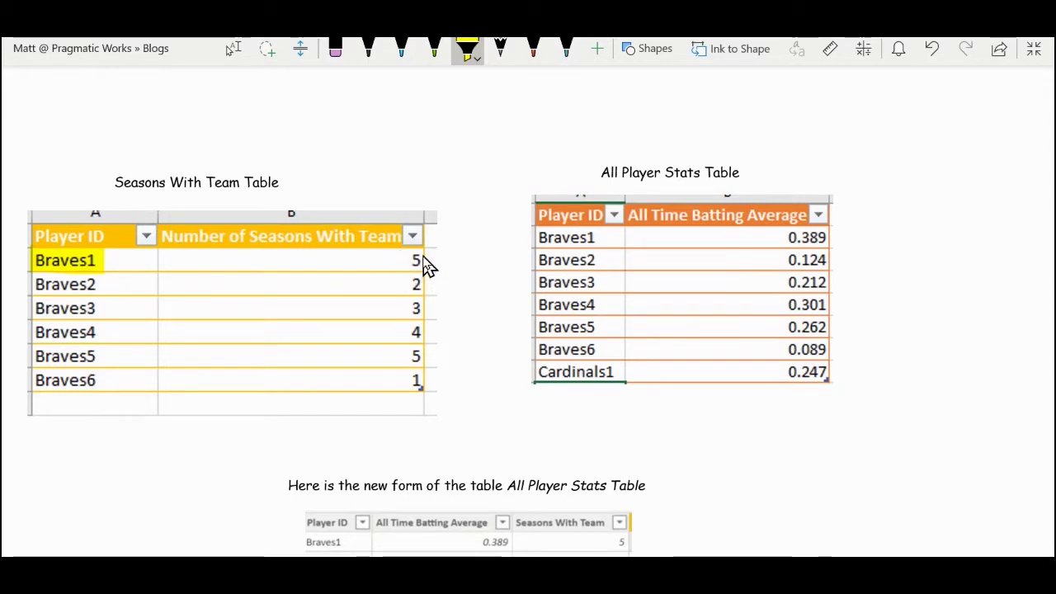
left_click_drag(414, 262, 415, 267)
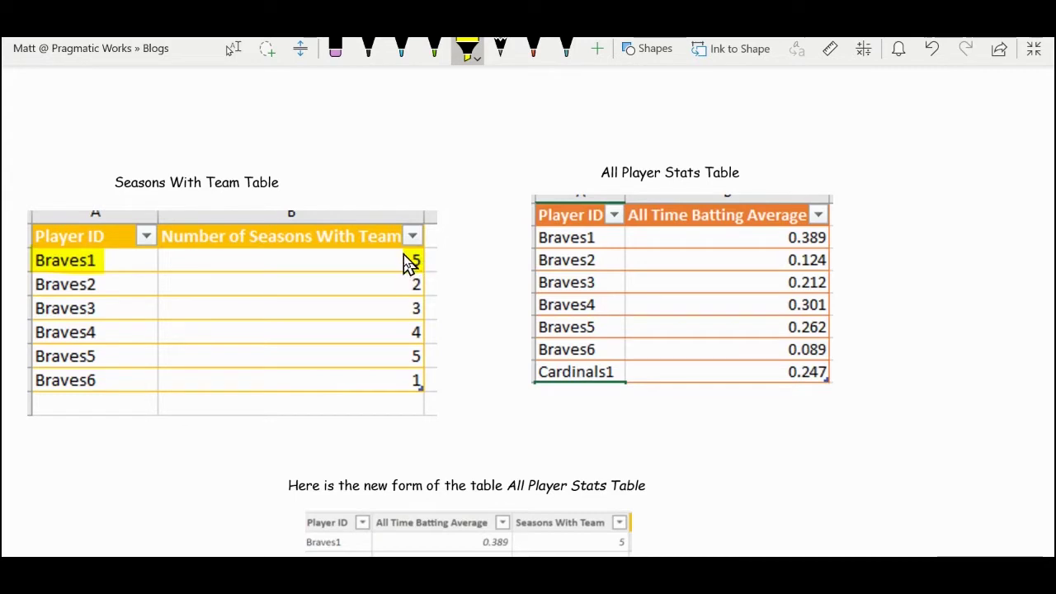
scroll(596, 464, "down", 2)
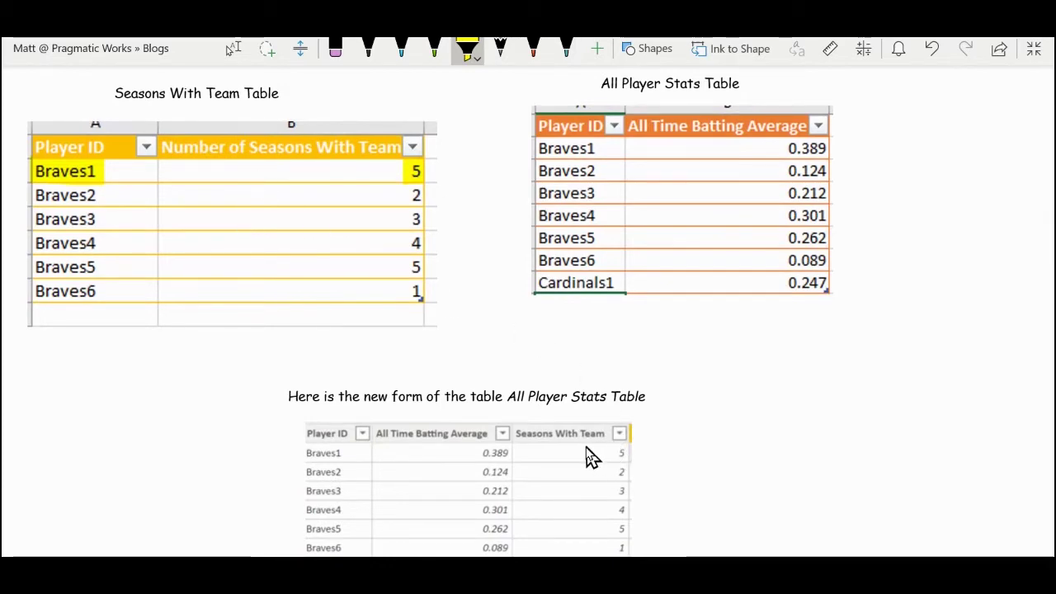
scroll(593, 457, "up", 10)
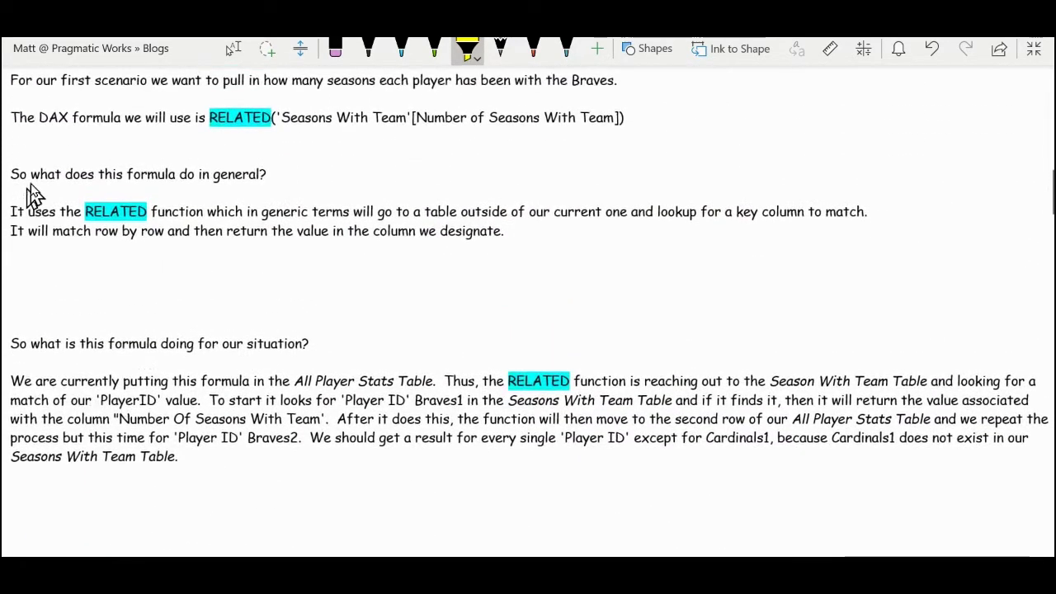
scroll(33, 196, "up", 5)
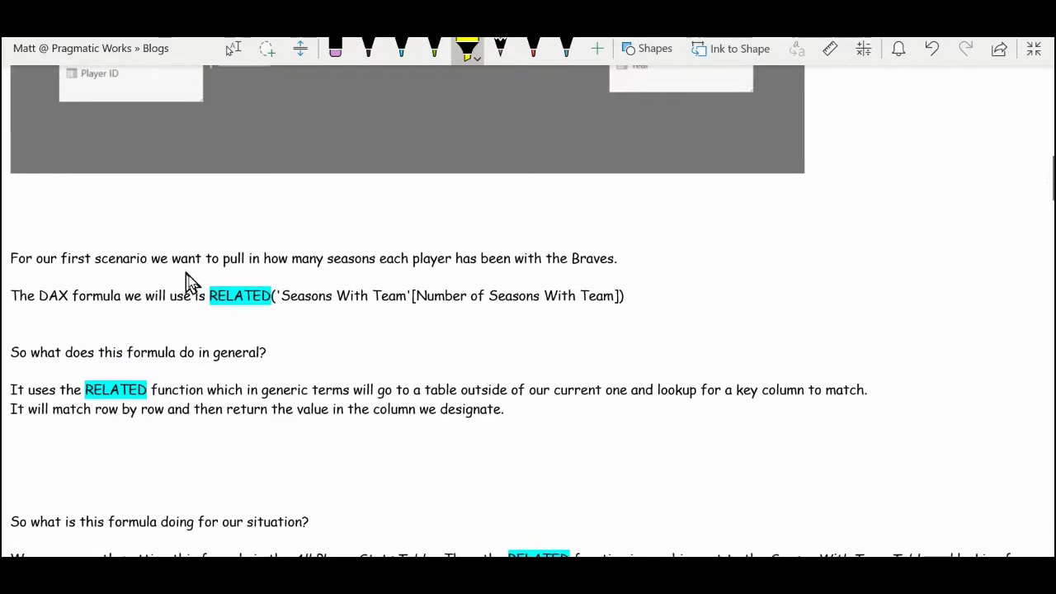
scroll(239, 330, "down", 12)
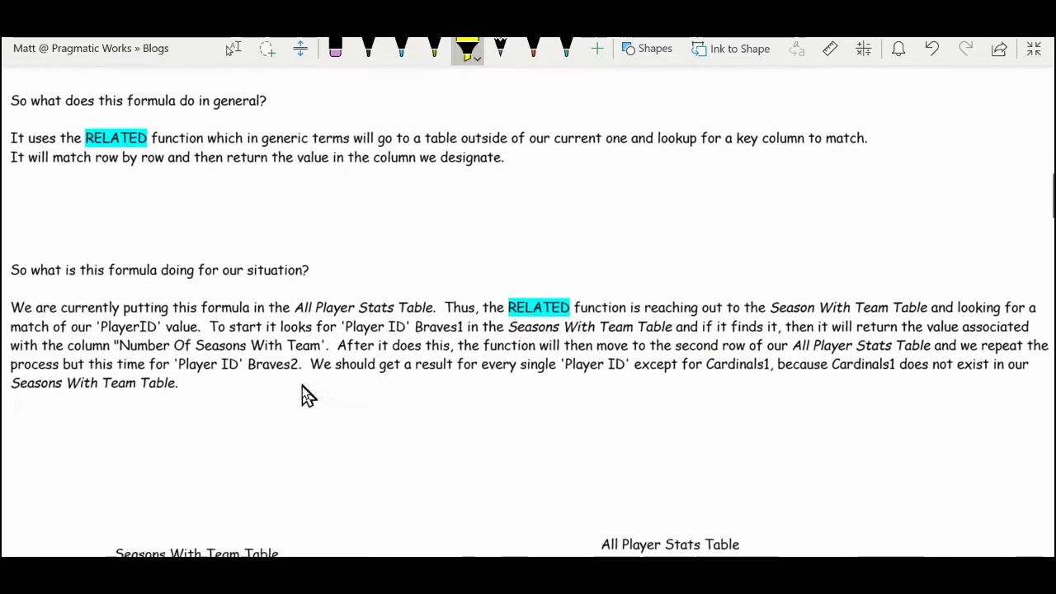
scroll(327, 405, "down", 3)
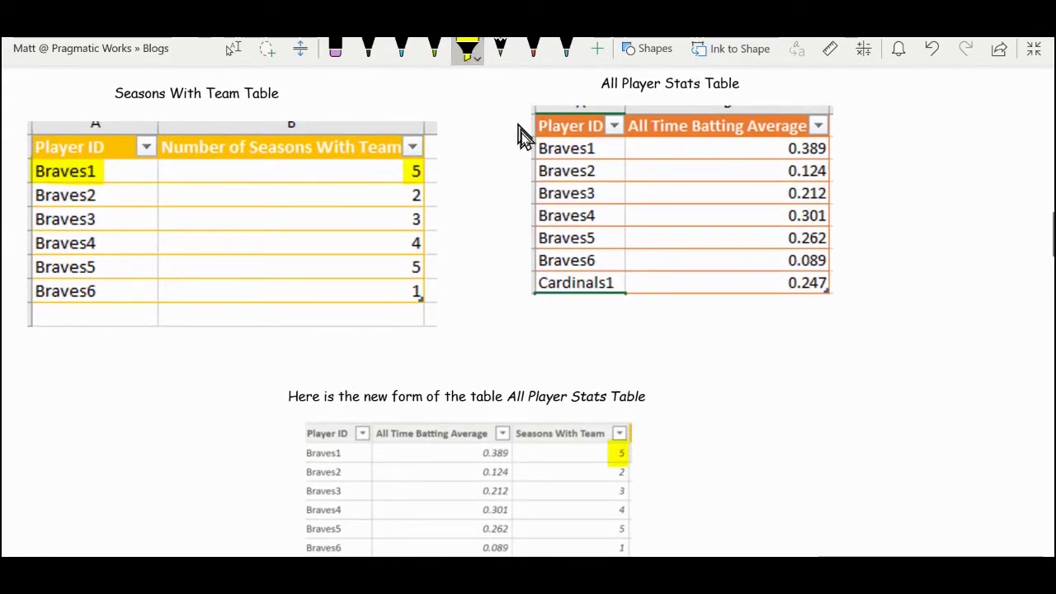
left_click_drag(538, 153, 593, 154)
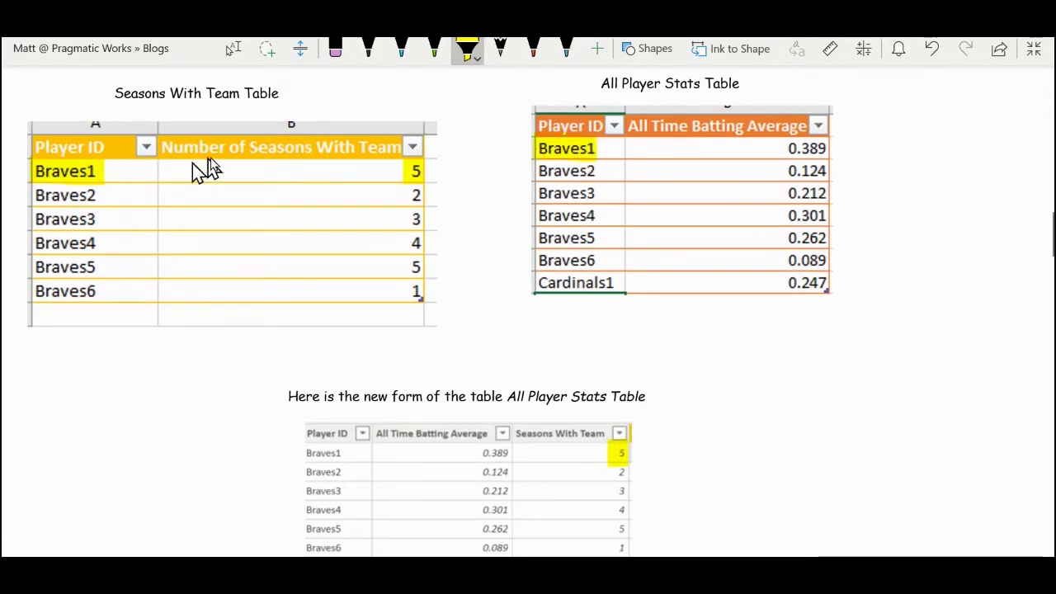
Highlight Braves2 in bright green in both source tables, plus its seasons value 2 in the Seasons With Team table and the new All Player Stats table.
left_click(477, 61)
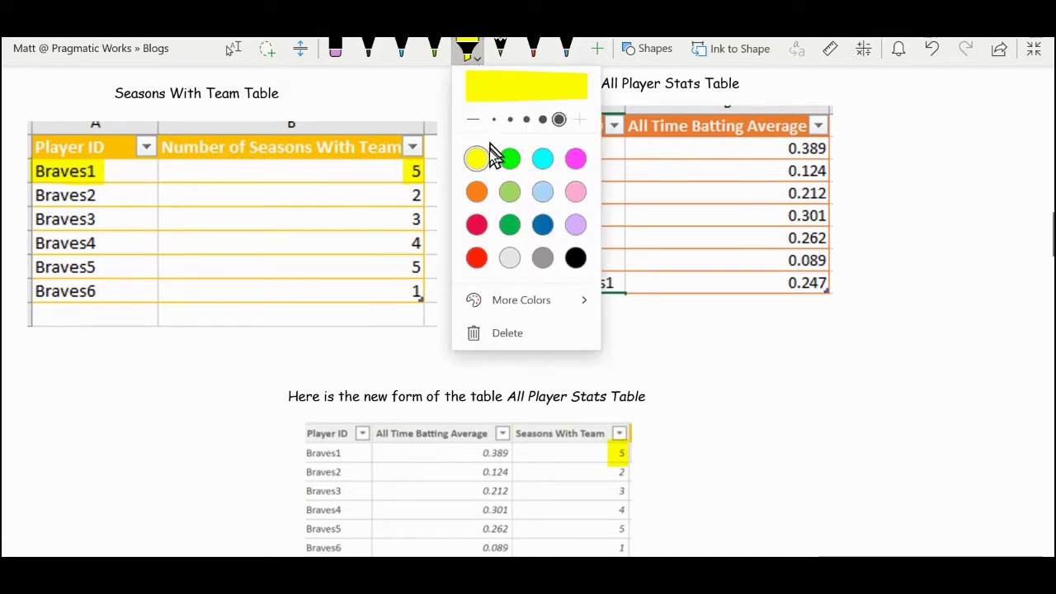
left_click(510, 161)
left_click(895, 202)
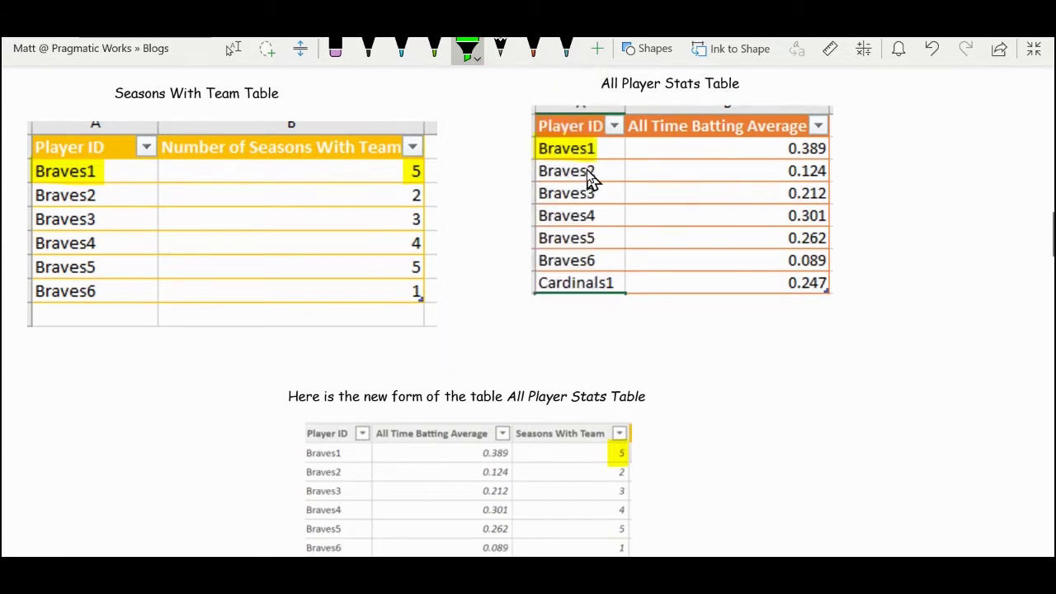
left_click_drag(539, 176, 597, 176)
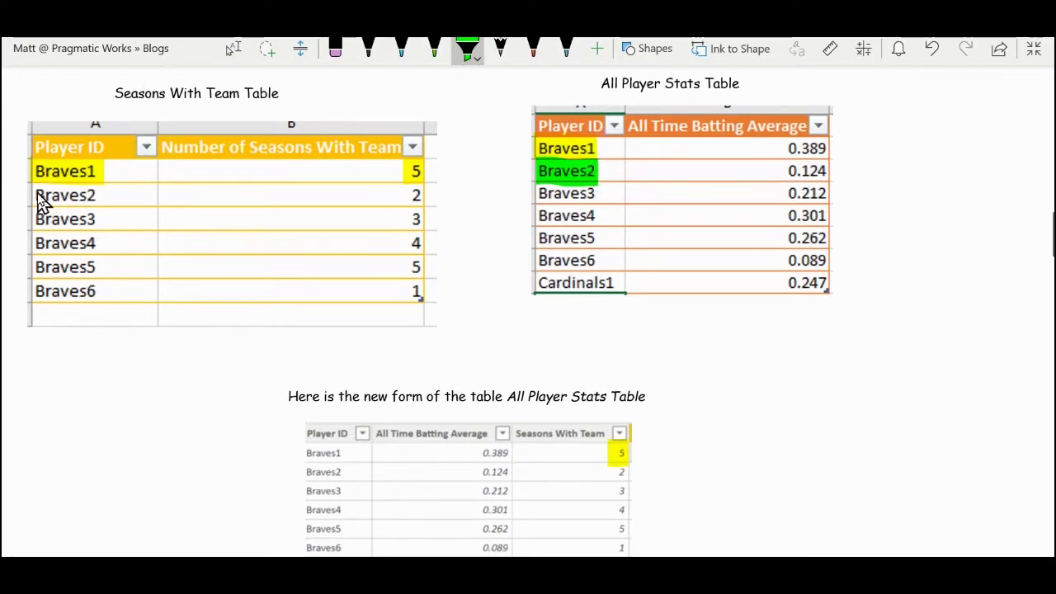
left_click_drag(37, 194, 95, 200)
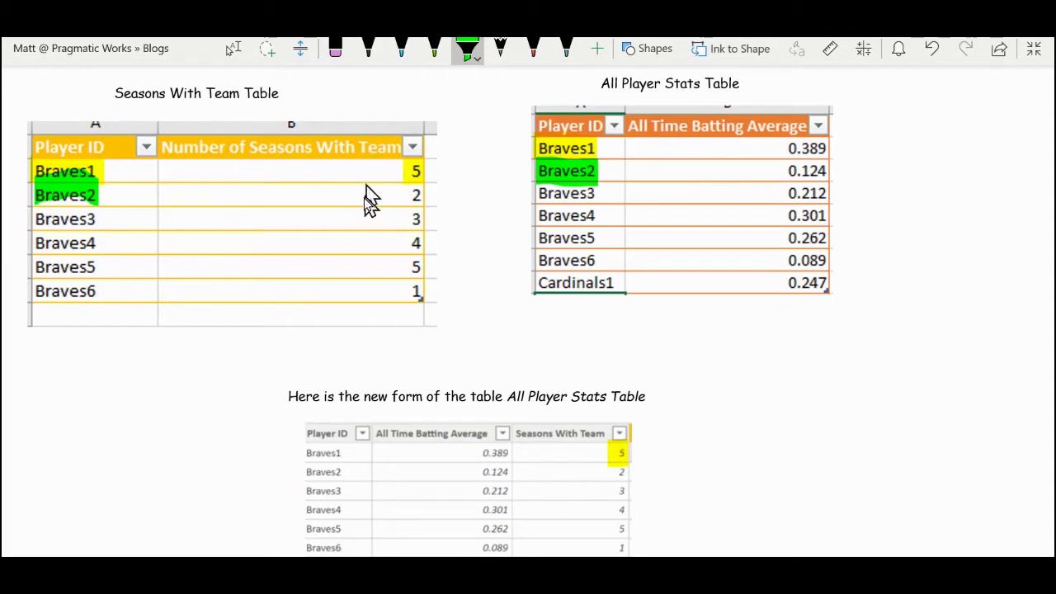
left_click_drag(406, 187, 418, 205)
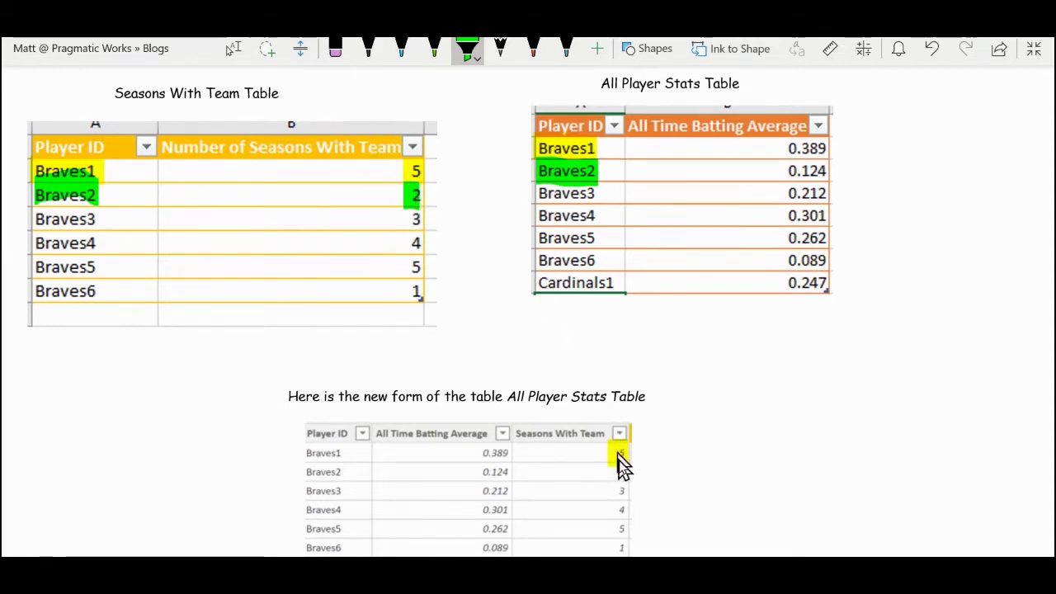
left_click_drag(617, 463, 625, 481)
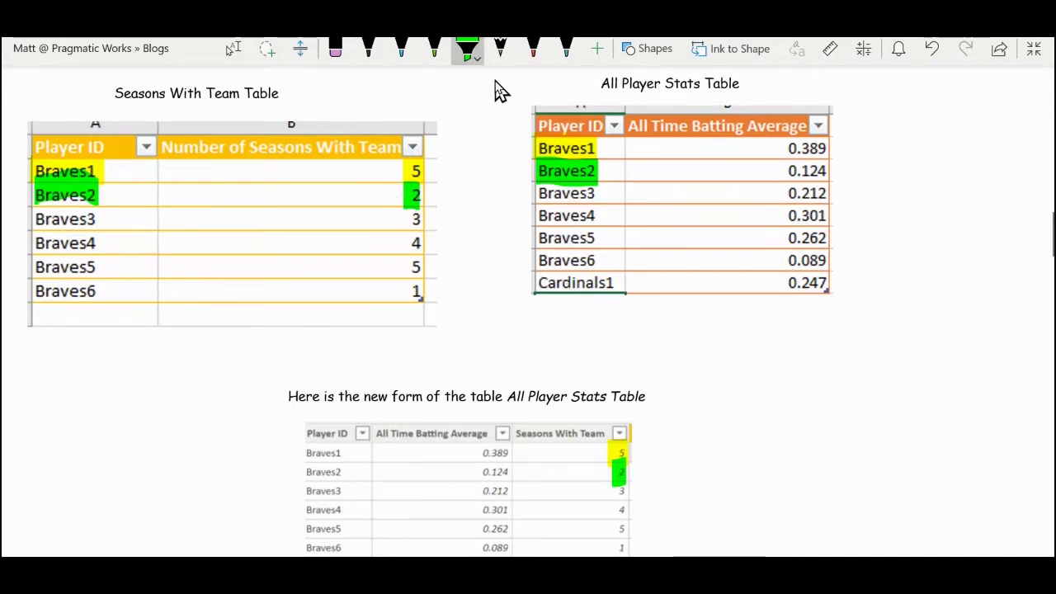
Highlight Cardinals1 in red in the Player ID column of the original All Player Stats table.
left_click(472, 54)
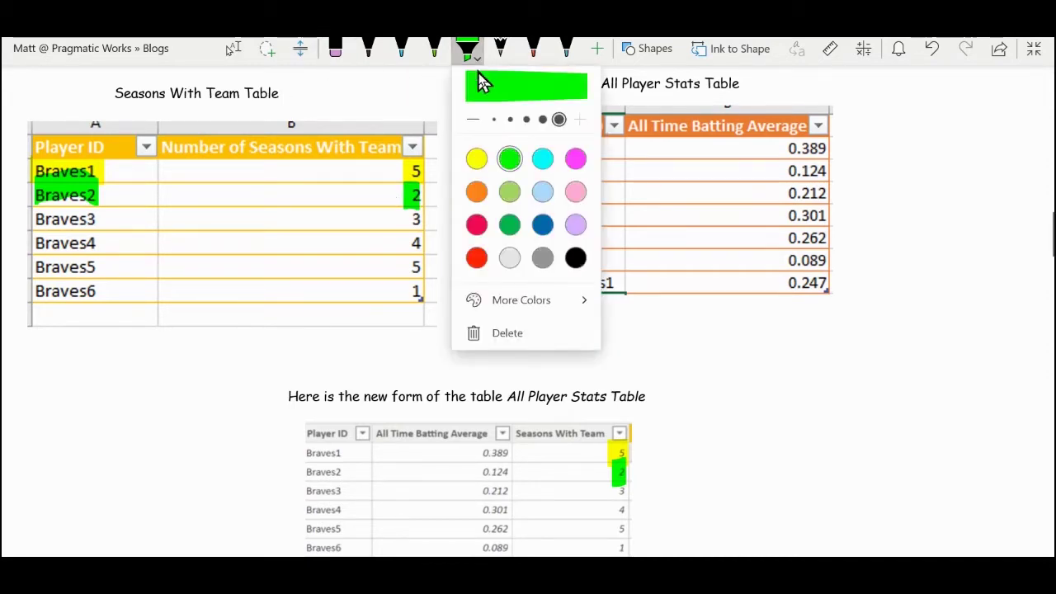
left_click(477, 257)
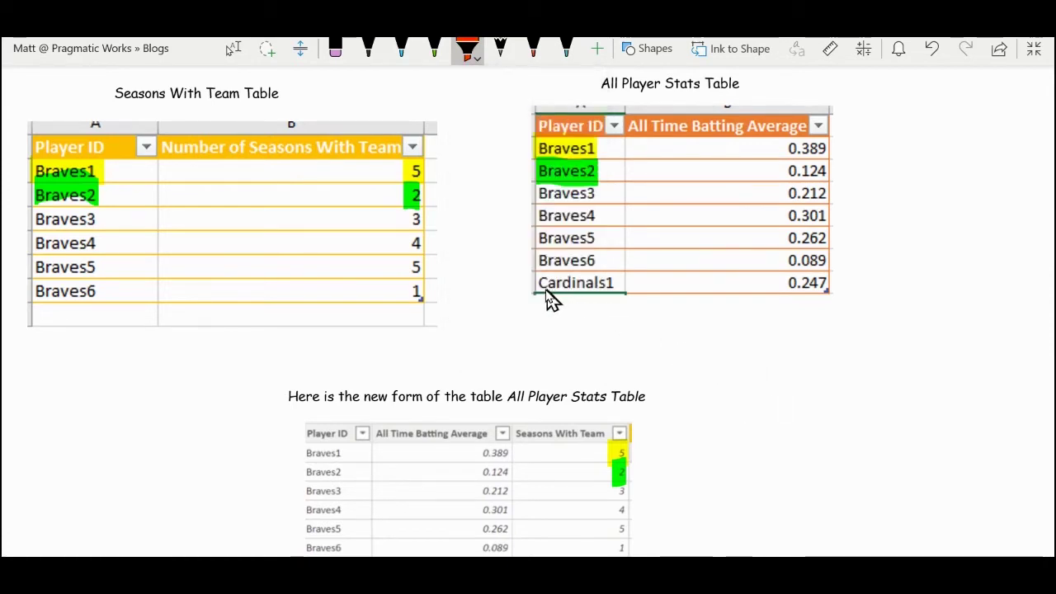
mouse_move(536, 270)
left_mouse_down()
mouse_move(541, 293)
mouse_move(616, 292)
left_mouse_up()
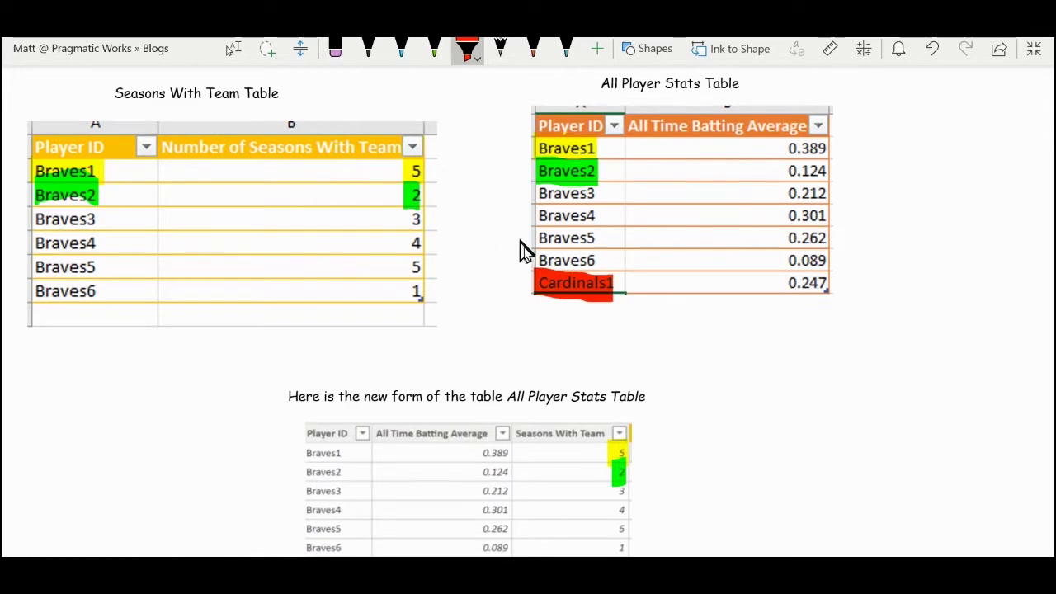
Review the new All Player Stats table and the RELATED and RELATEDTABLE notes beneath it, and exit the full-page view.
scroll(582, 381, "down", 3)
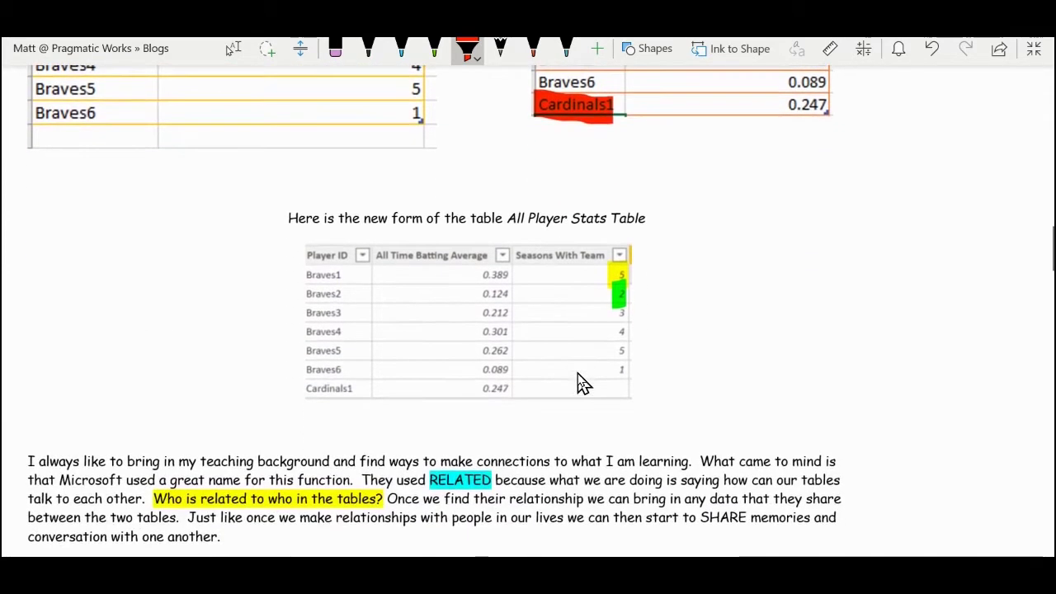
scroll(582, 381, "down", 1)
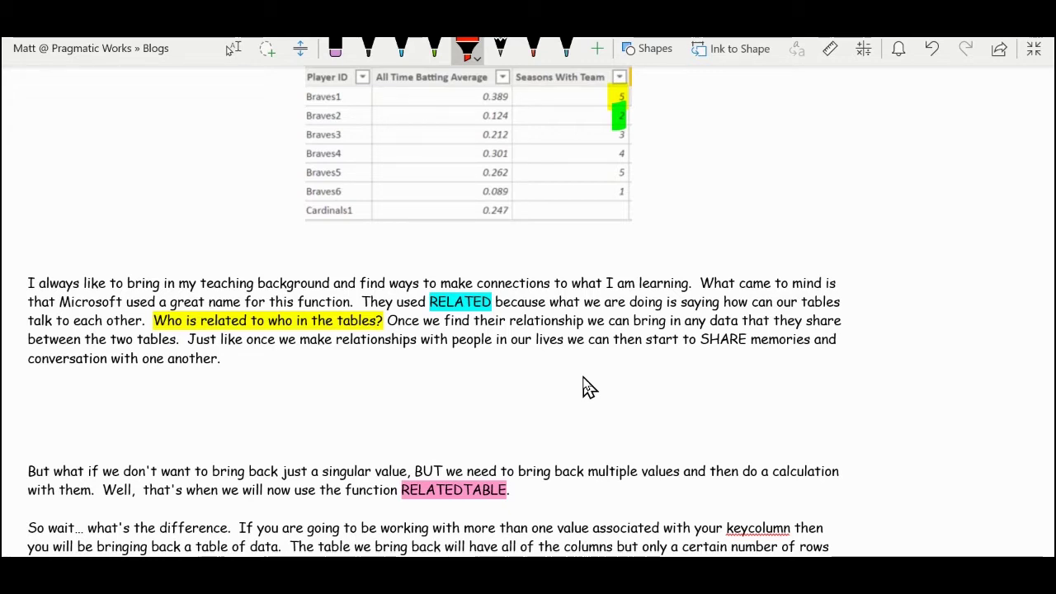
left_click(1034, 48)
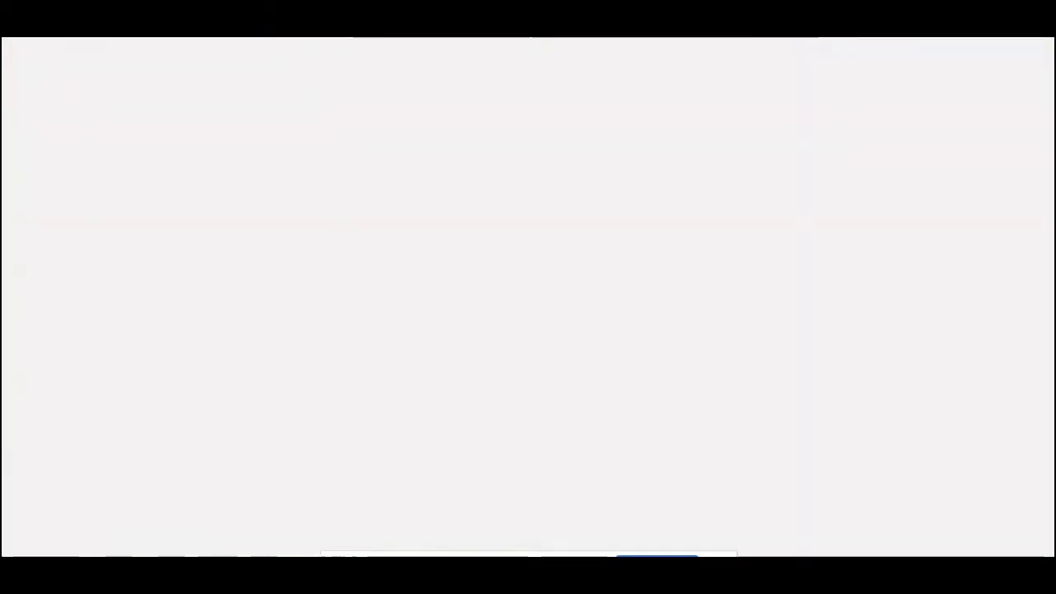
Check the model relationships in Power BI Desktop and display the data of the All Player Stats table.
left_click(17, 250)
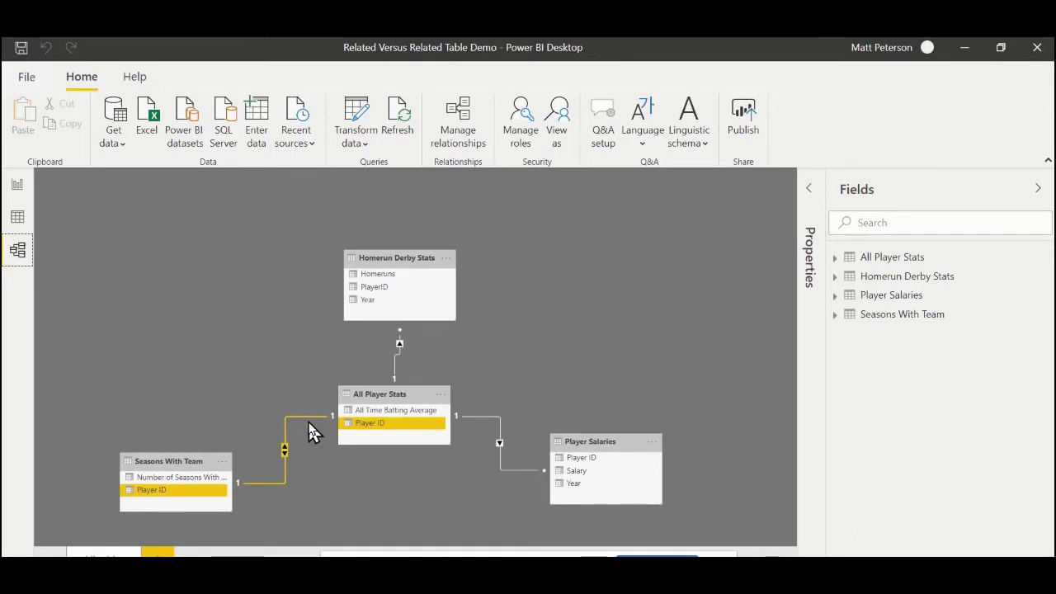
left_click(894, 261)
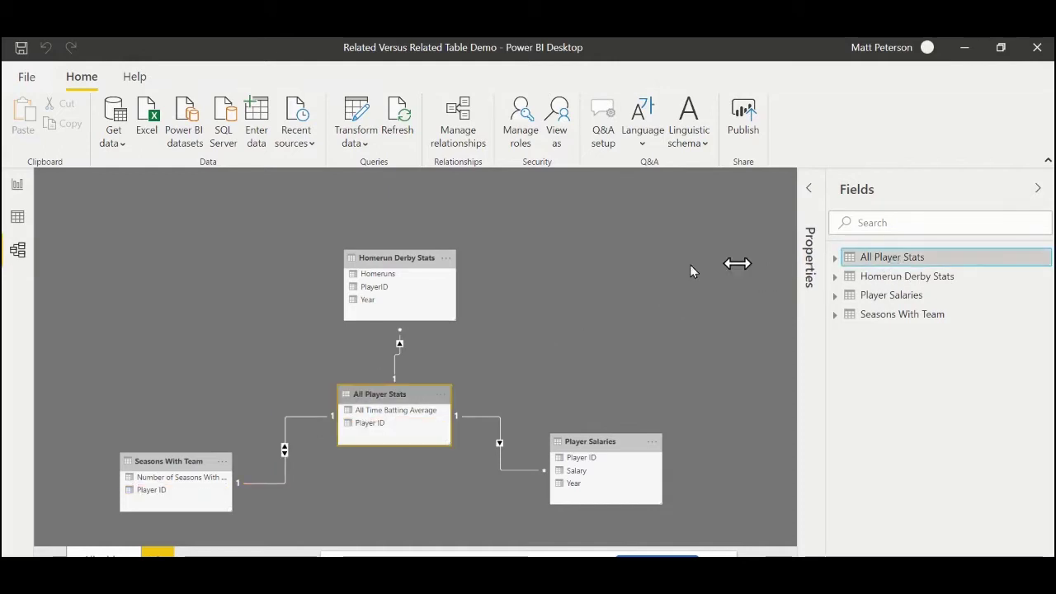
left_click(15, 217)
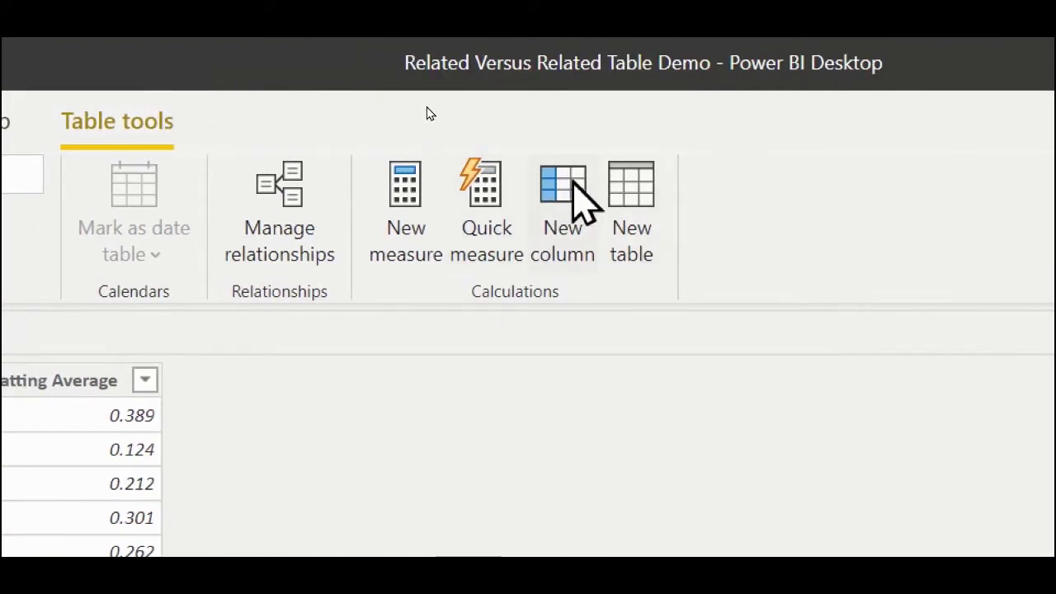
Add a calculated column named Total Seasons With Team to the All Player Stats table.
left_click(568, 183)
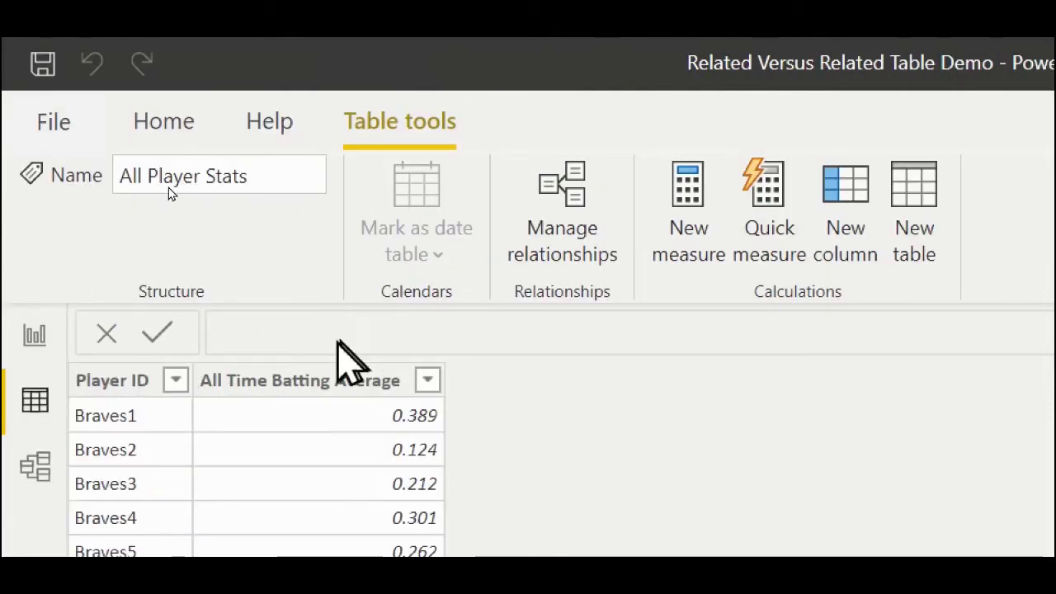
triple_click(255, 330)
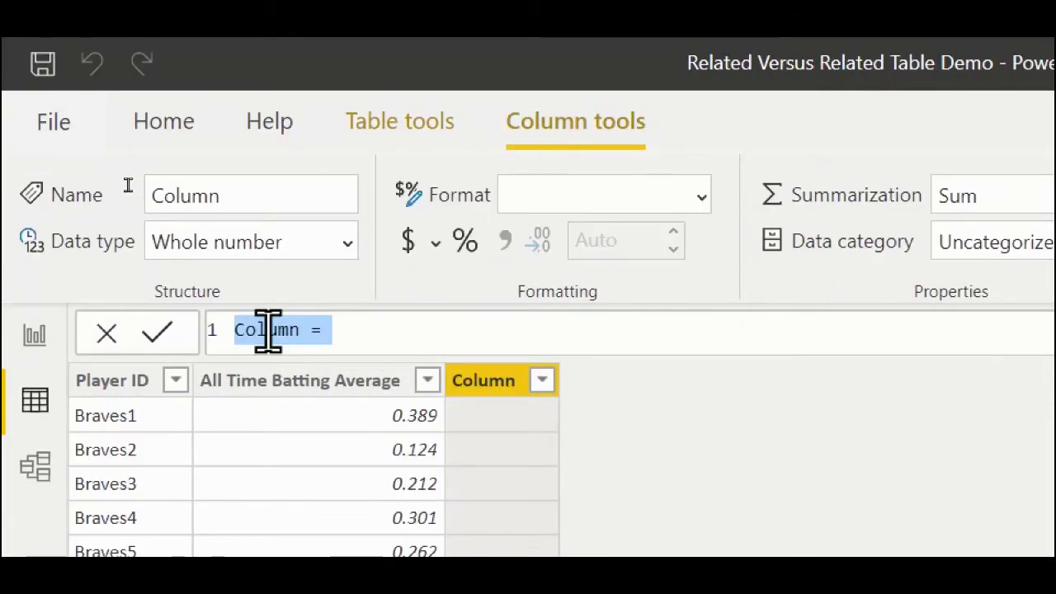
type("Total SEason")
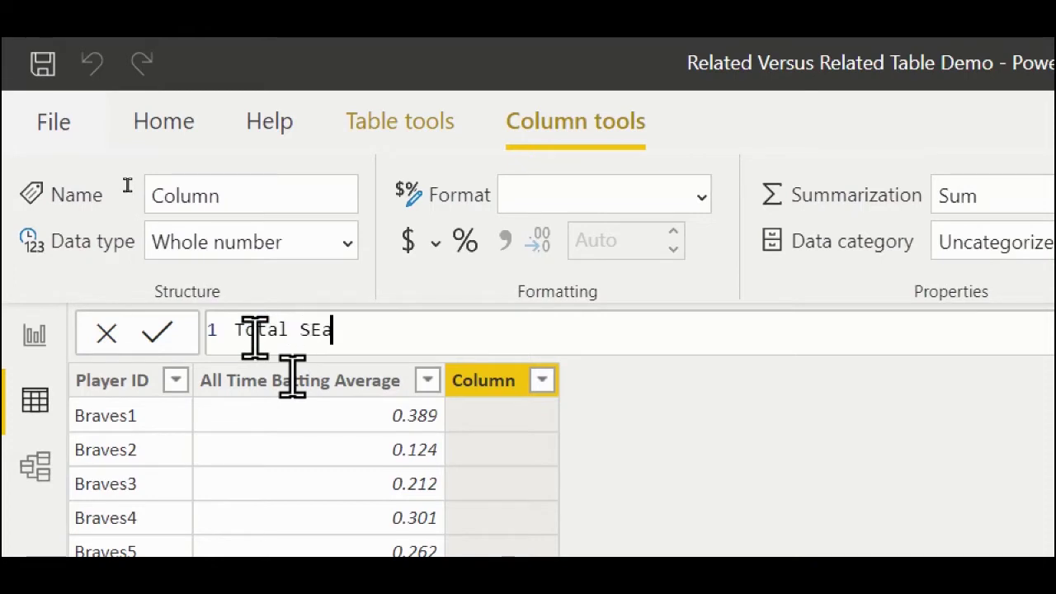
key("BackSpace")
key("BackSpace")
key("BackSpace")
key("BackSpace")
key("BackSpace")
type("ewason")
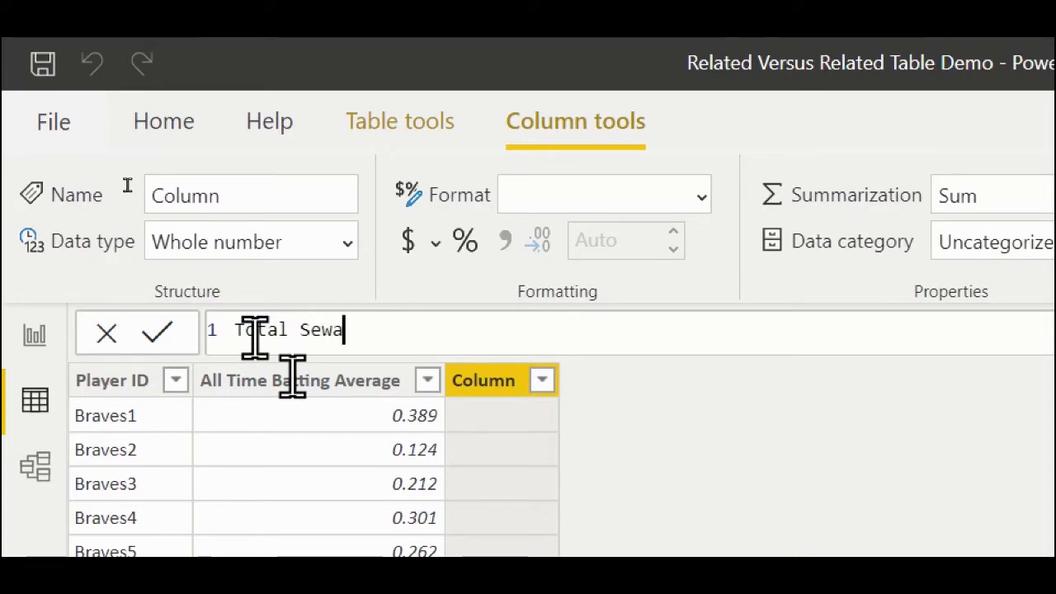
key("BackSpace")
key("BackSpace")
key("BackSpace")
key("BackSpace")
key("BackSpace")
type("ason")
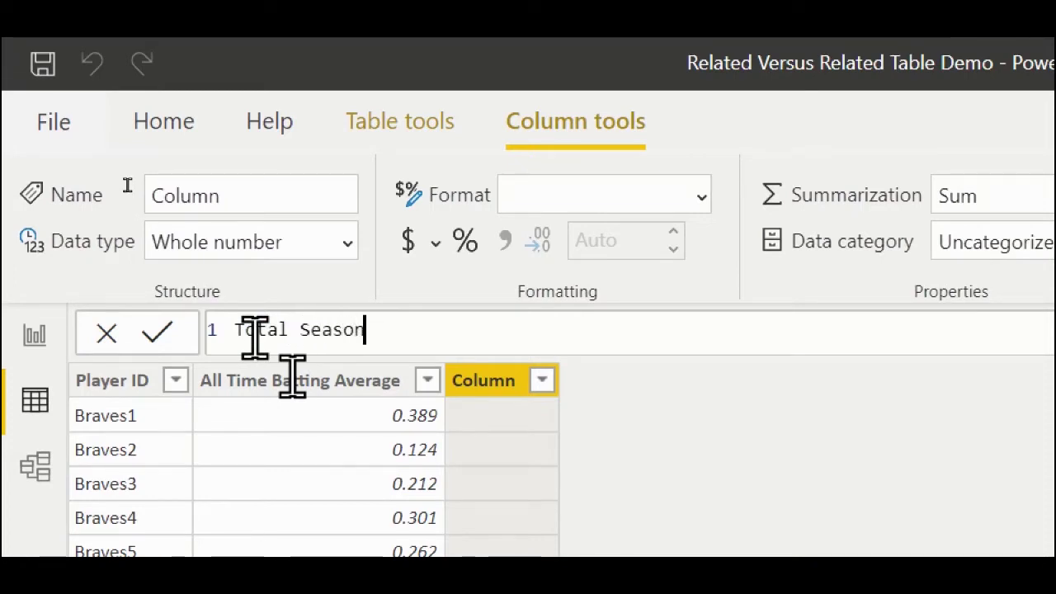
type("s With Team =")
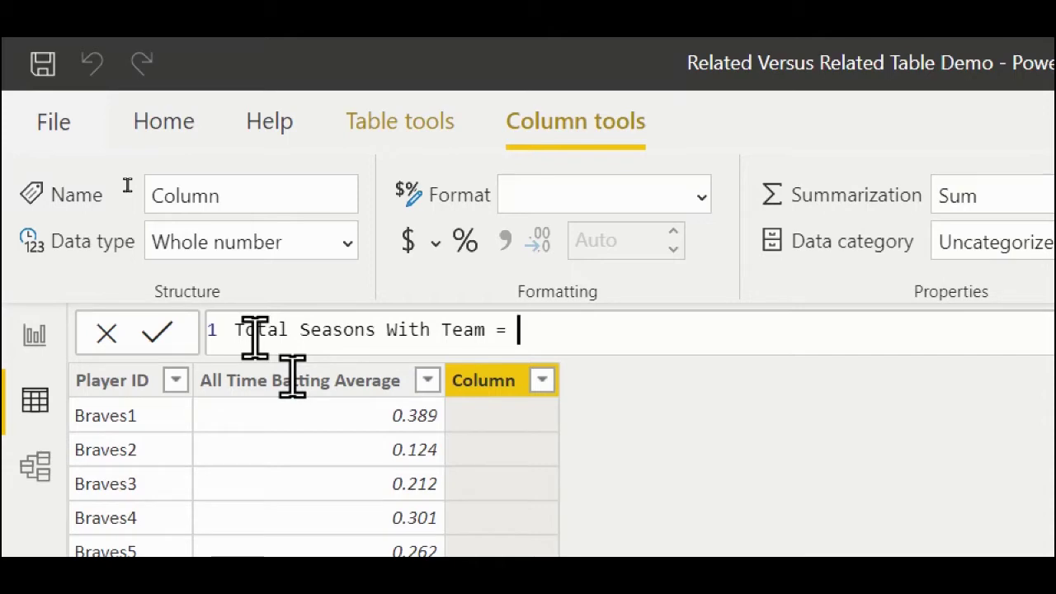
Define the new column as RELATED('Seasons With Team'[Number of Seasons With Team]) and commit the formula.
type("rel")
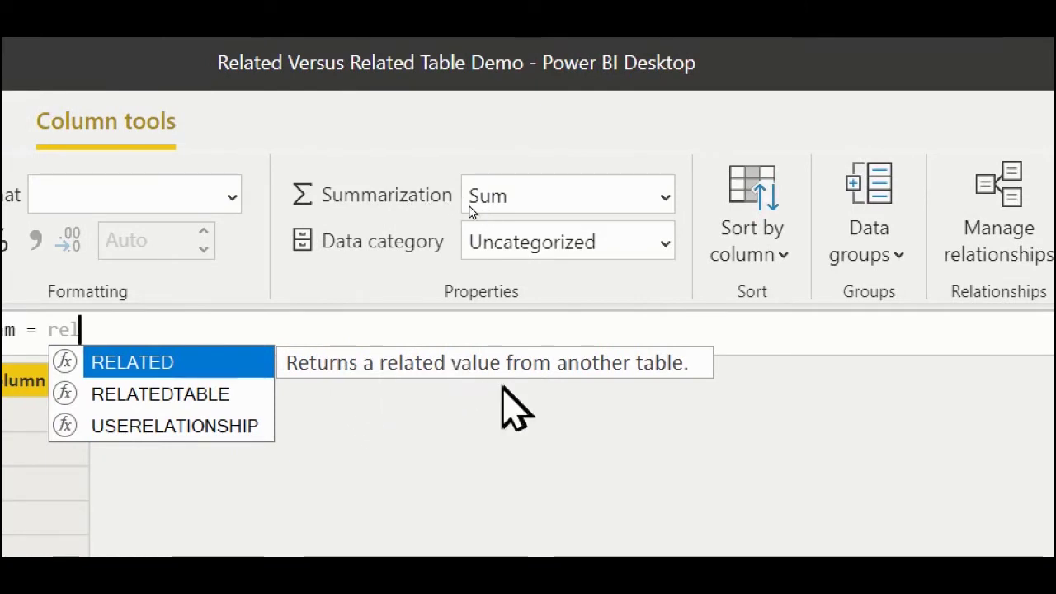
key("Tab")
type("(")
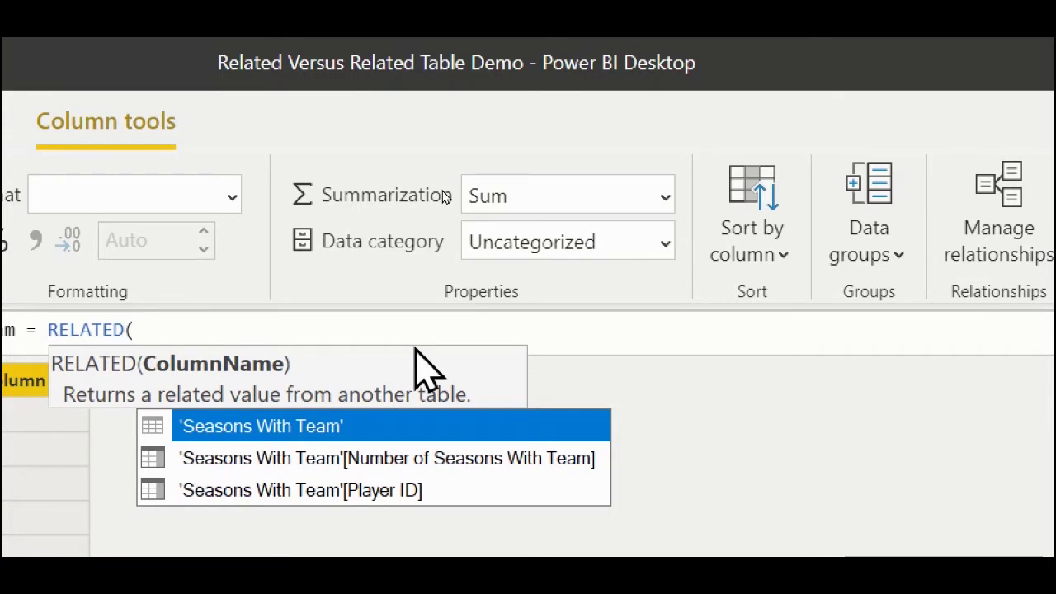
key("Tab")
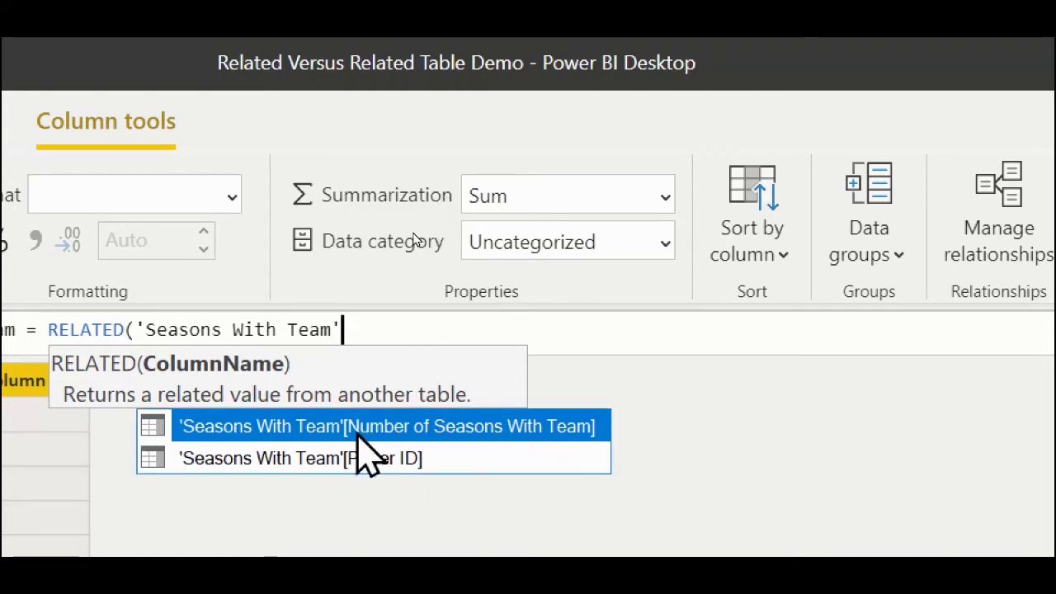
left_click(465, 421)
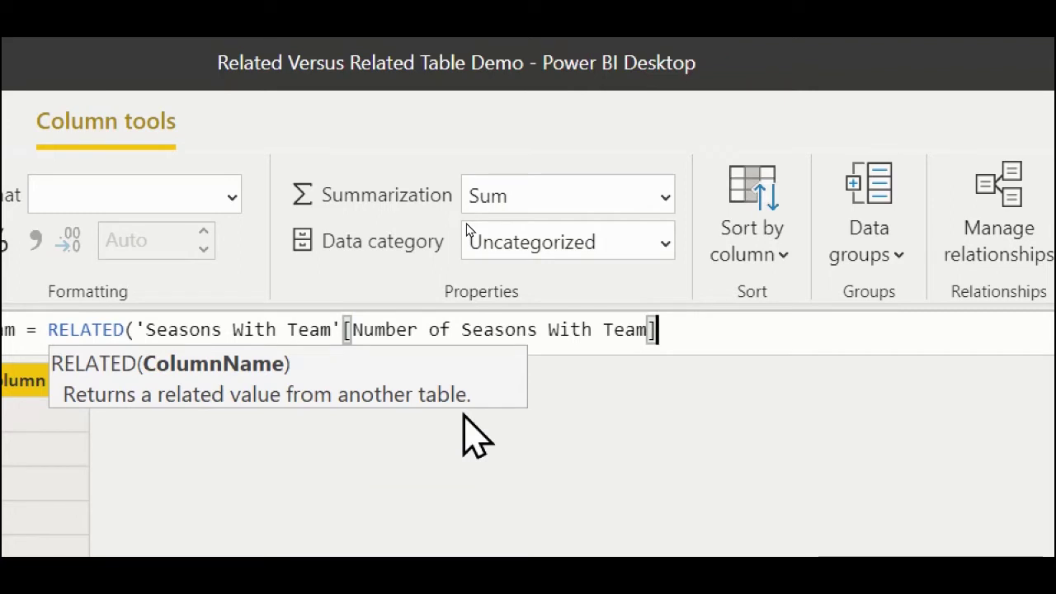
type(")")
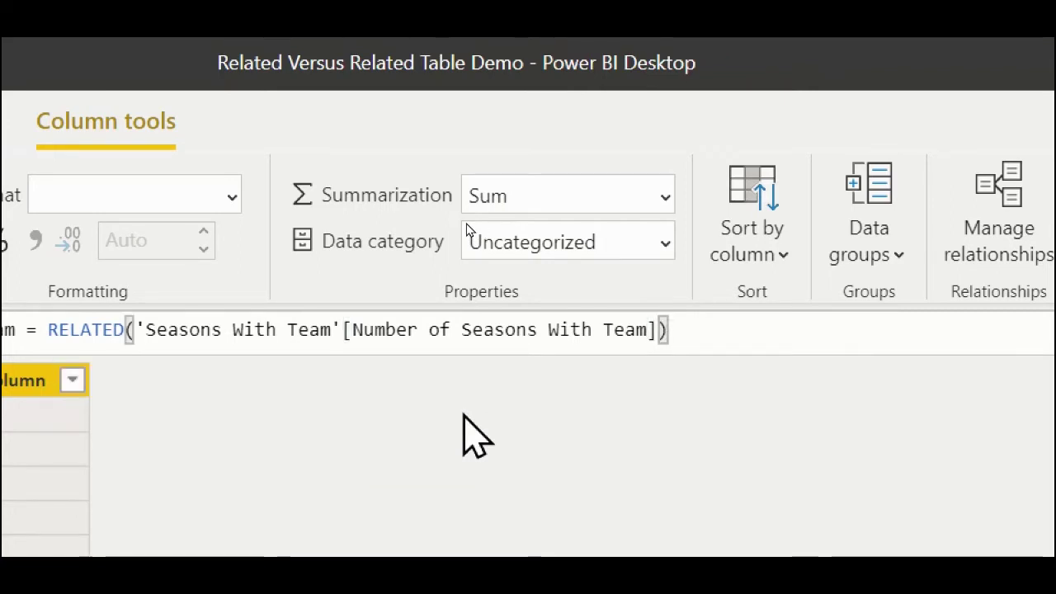
key("Return")
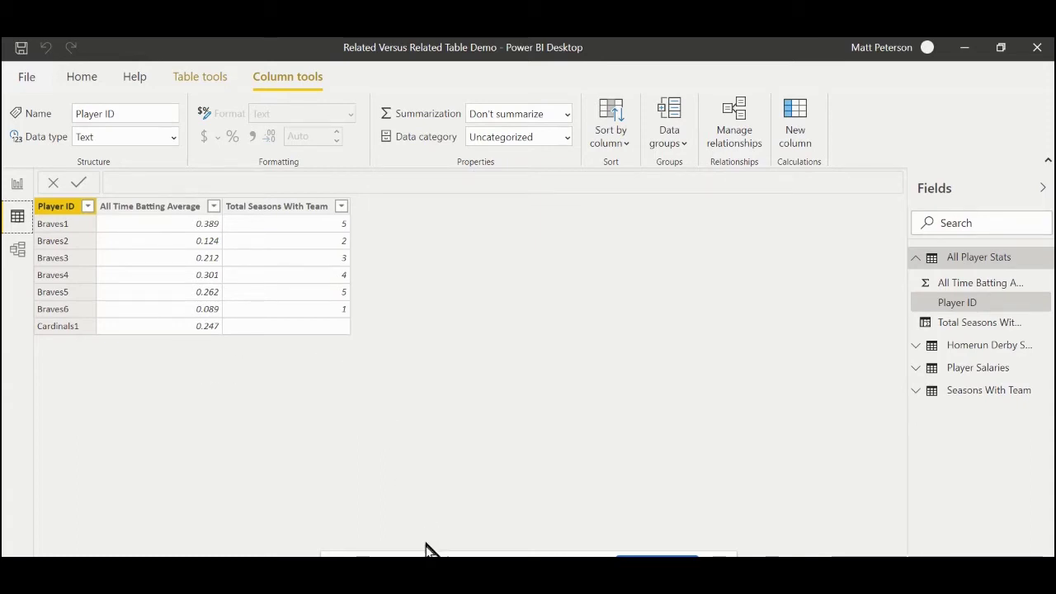
Switch to OneNote and read the RELATEDTABLE notes in full-page view, down to the All Player Stats and Home Run Derby tables.
left_click(430, 511)
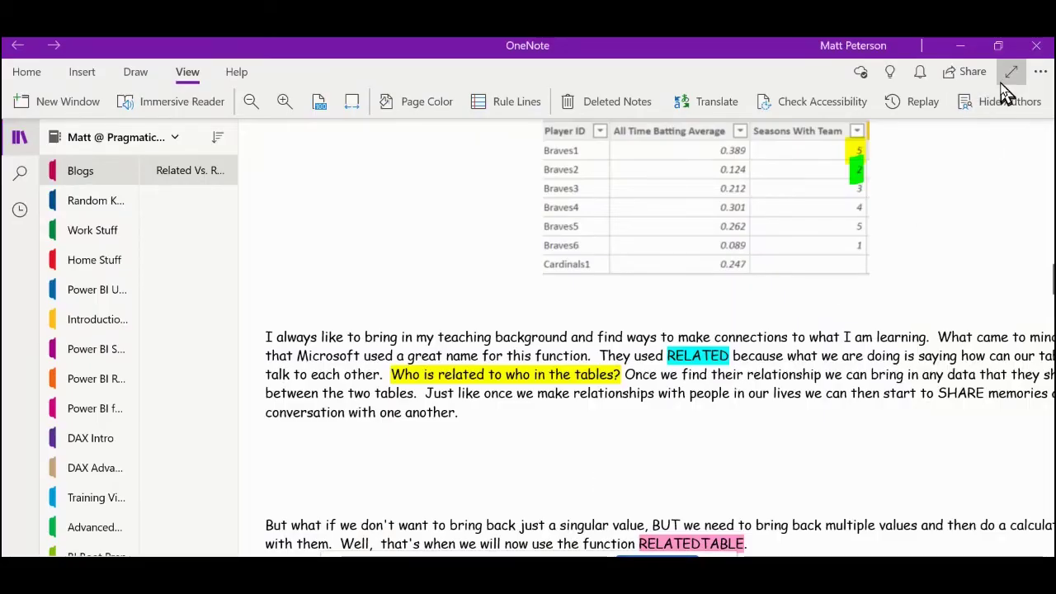
key("F11")
scroll(834, 247, "down", 2)
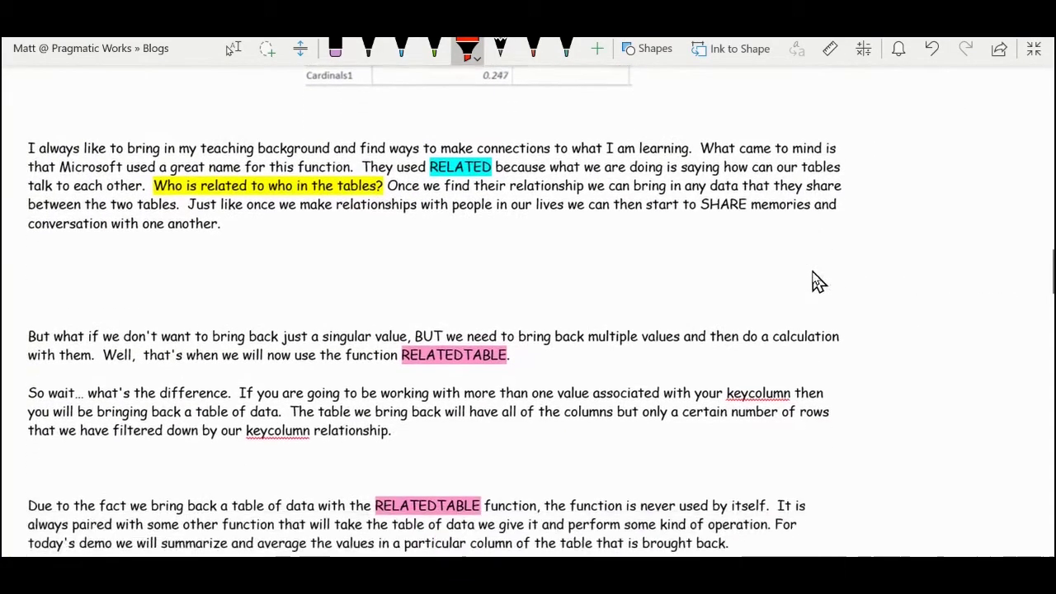
scroll(817, 281, "down", 2)
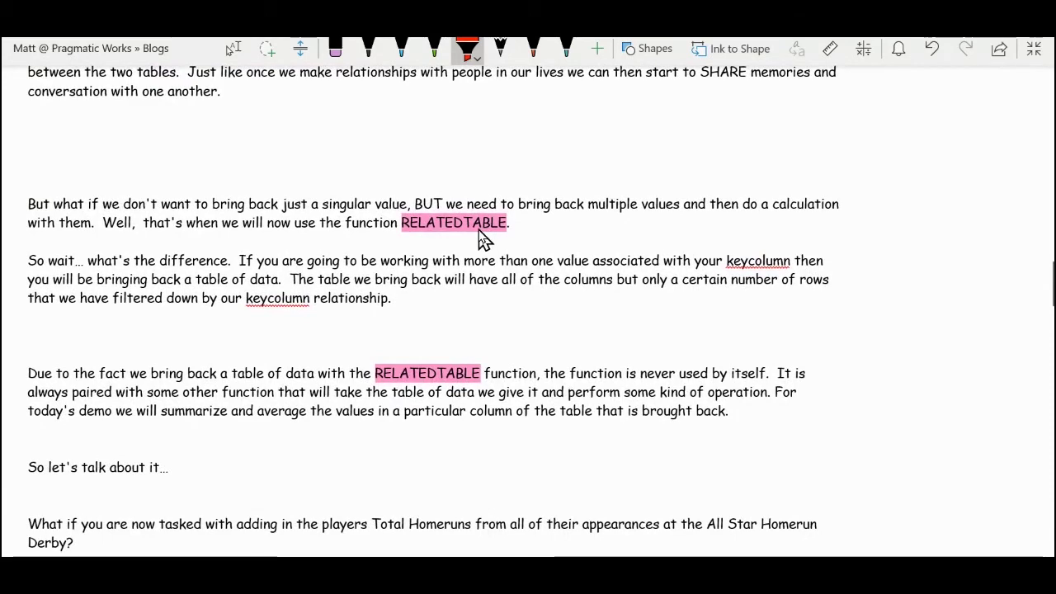
scroll(616, 259, "up", 1)
scroll(628, 264, "down", 1)
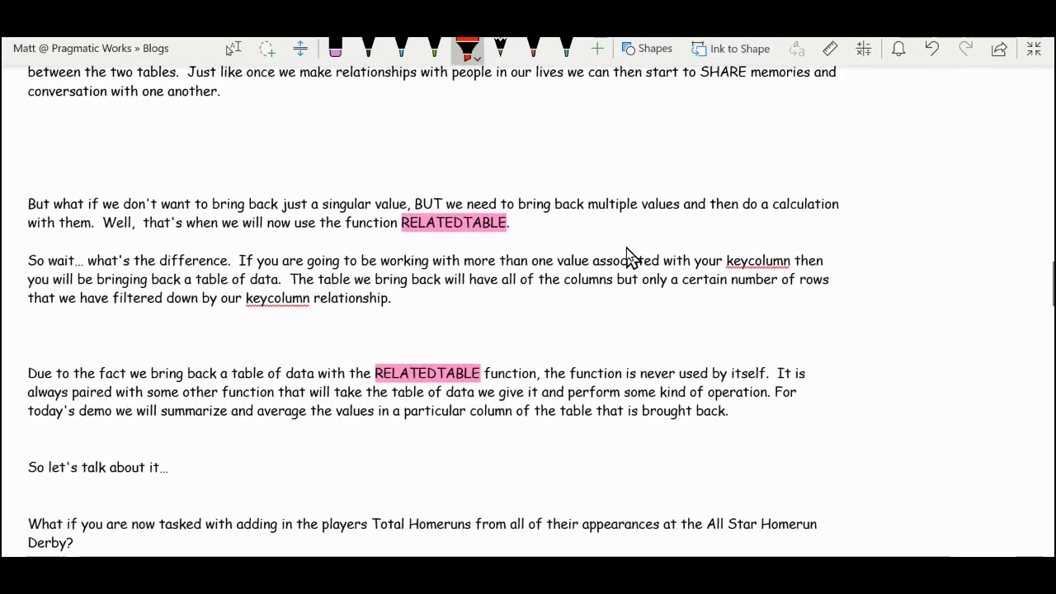
scroll(789, 206, "down", 1)
scroll(795, 211, "down", 1)
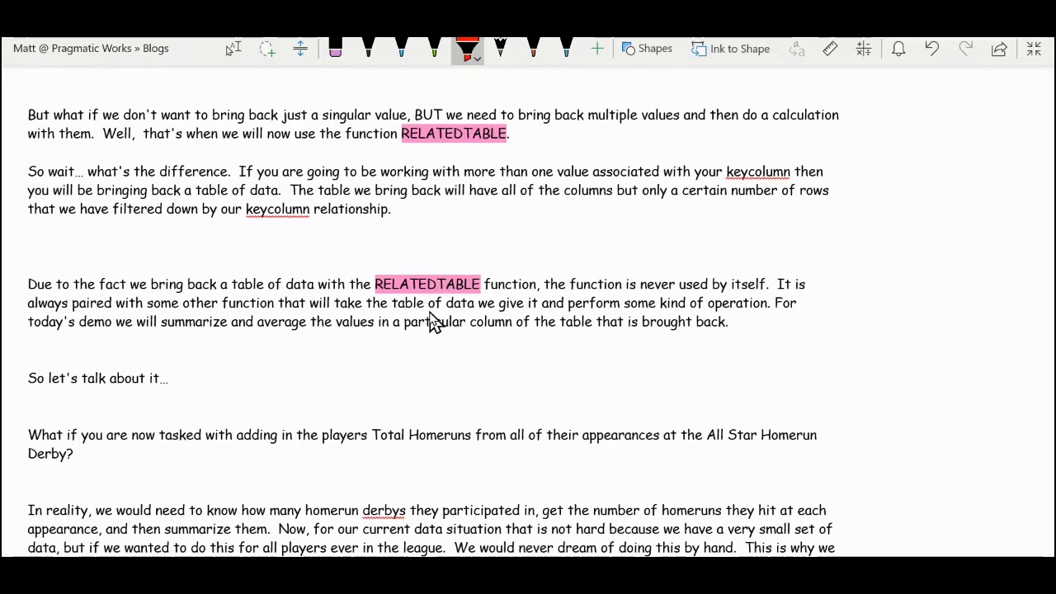
scroll(429, 324, "down", 1)
scroll(429, 324, "down", 1)
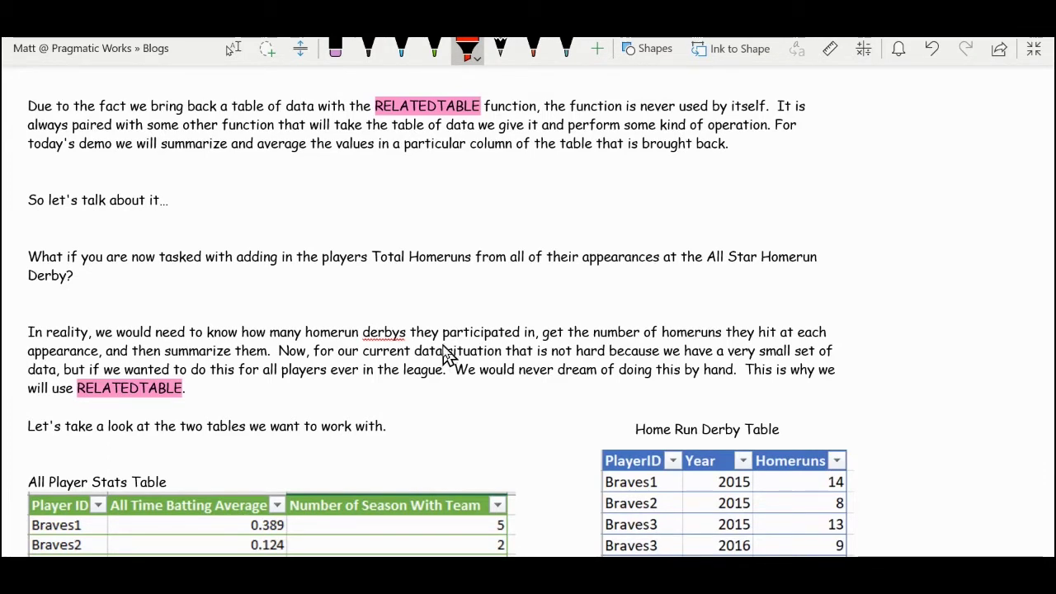
scroll(455, 344, "down", 4)
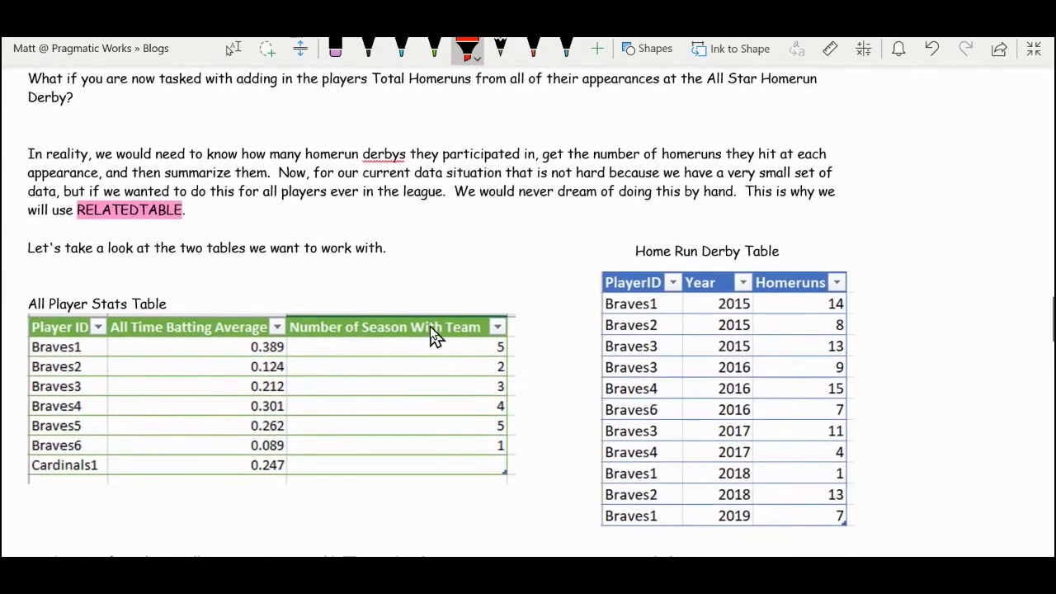
scroll(430, 326, "down", 2)
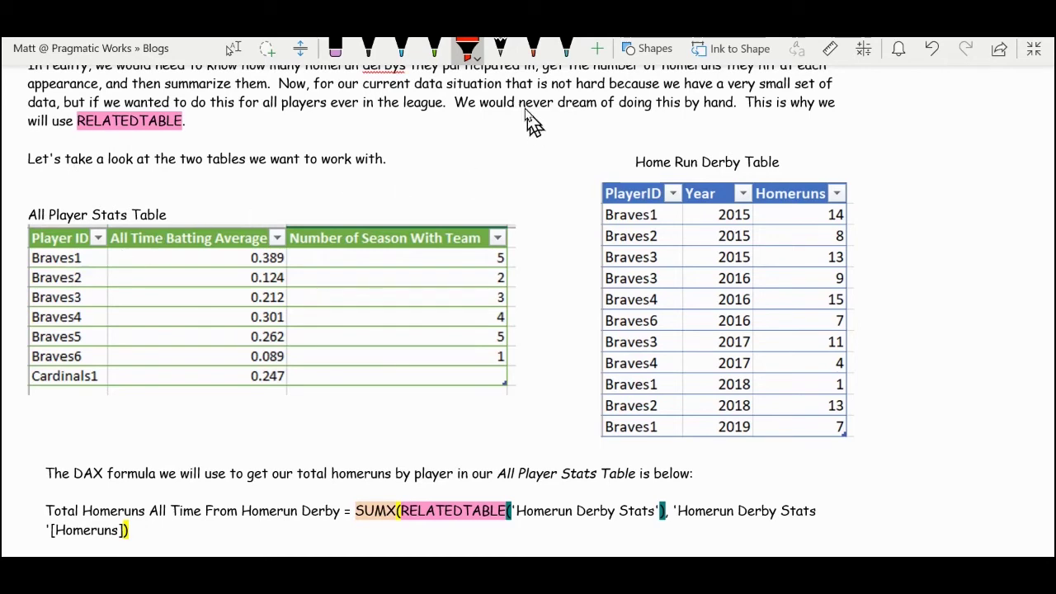
Mark the 2015, 2018 and 2019 Braves1 rows beside the Home Run Derby table with short dashes in multicoloured pen.
left_click(532, 53)
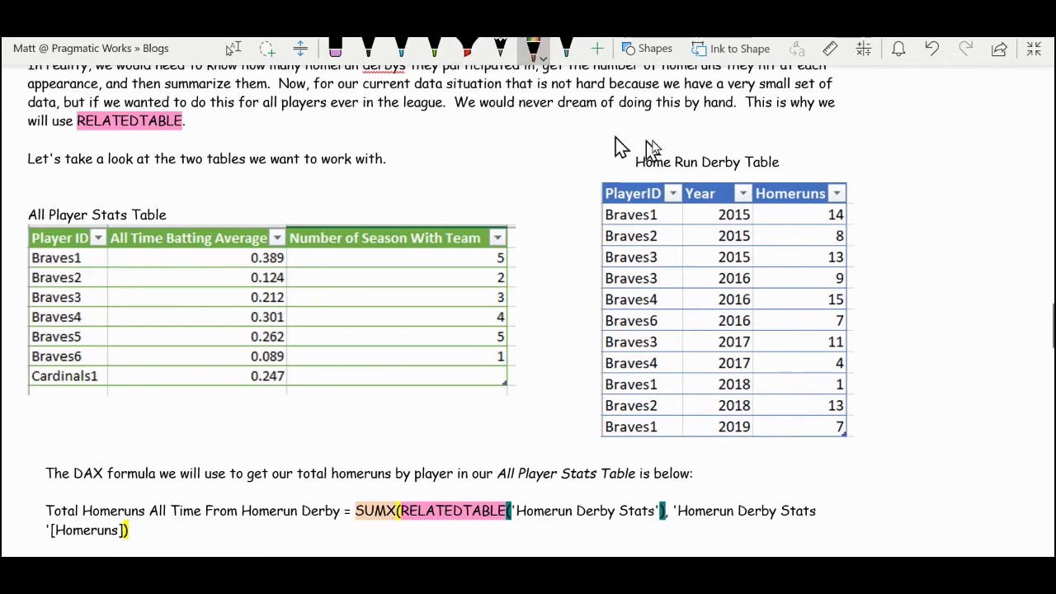
left_click_drag(848, 214, 871, 214)
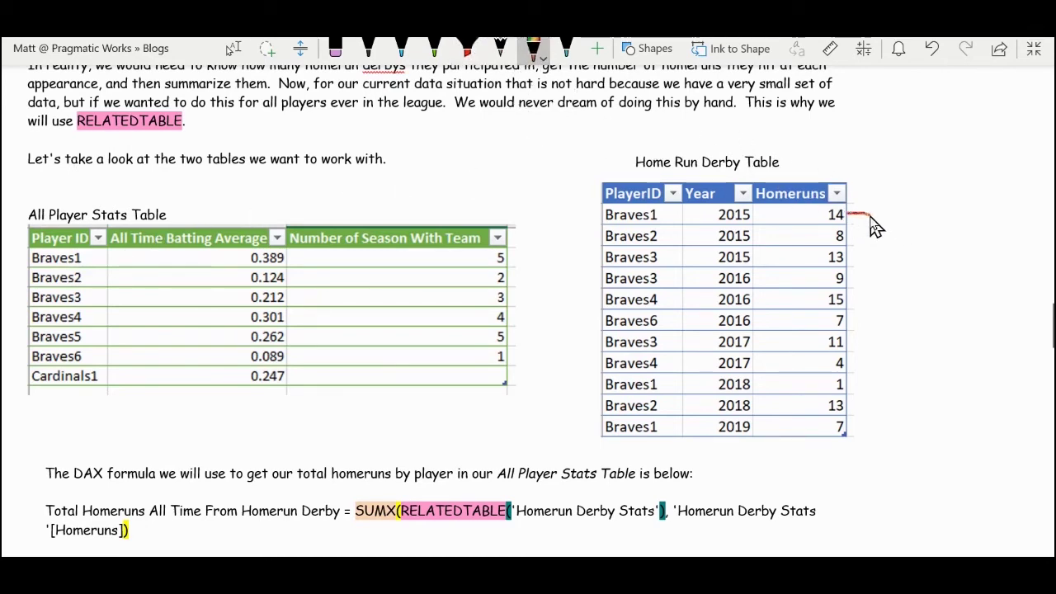
left_click_drag(855, 300, 883, 300)
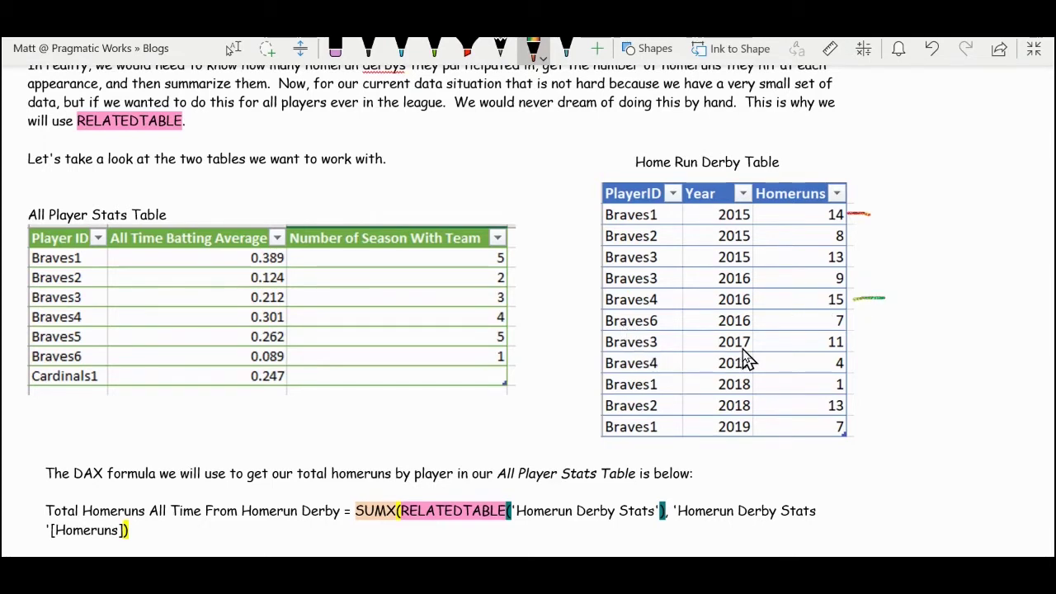
key("ctrl+z")
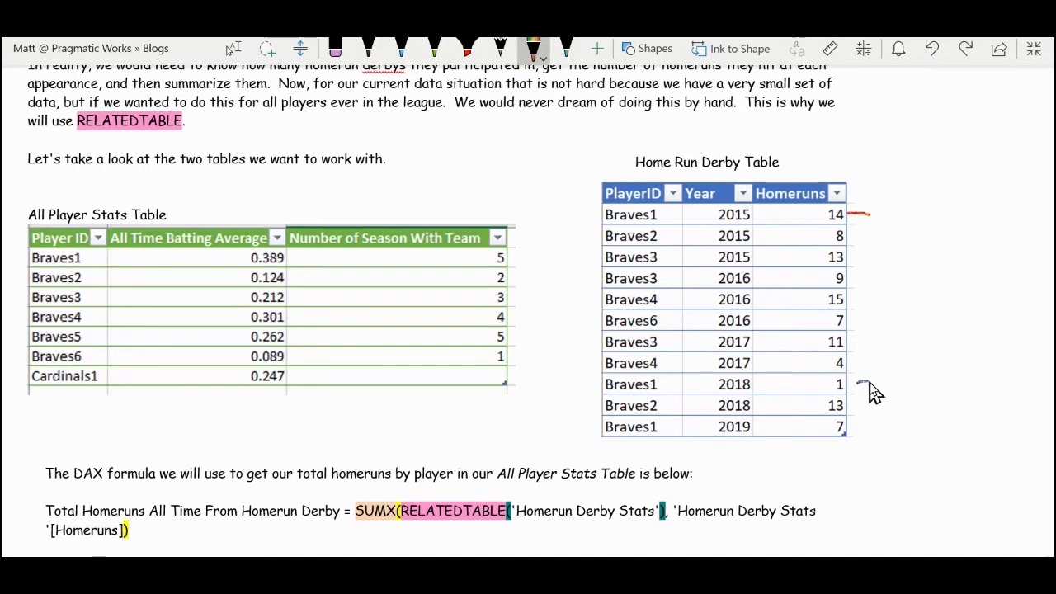
left_click_drag(859, 382, 879, 381)
left_click_drag(859, 429, 880, 428)
Compare the RELATED formula and its tables with the SUMX and RELATEDTABLE formula and the explanation beneath it.
scroll(826, 460, "down", 3)
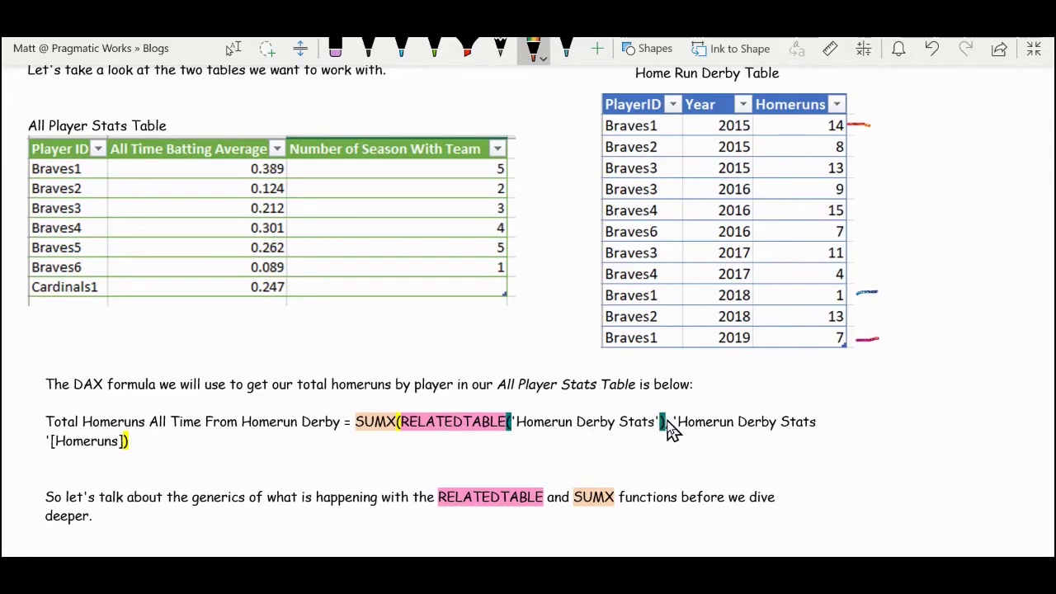
scroll(567, 406, "up", 20)
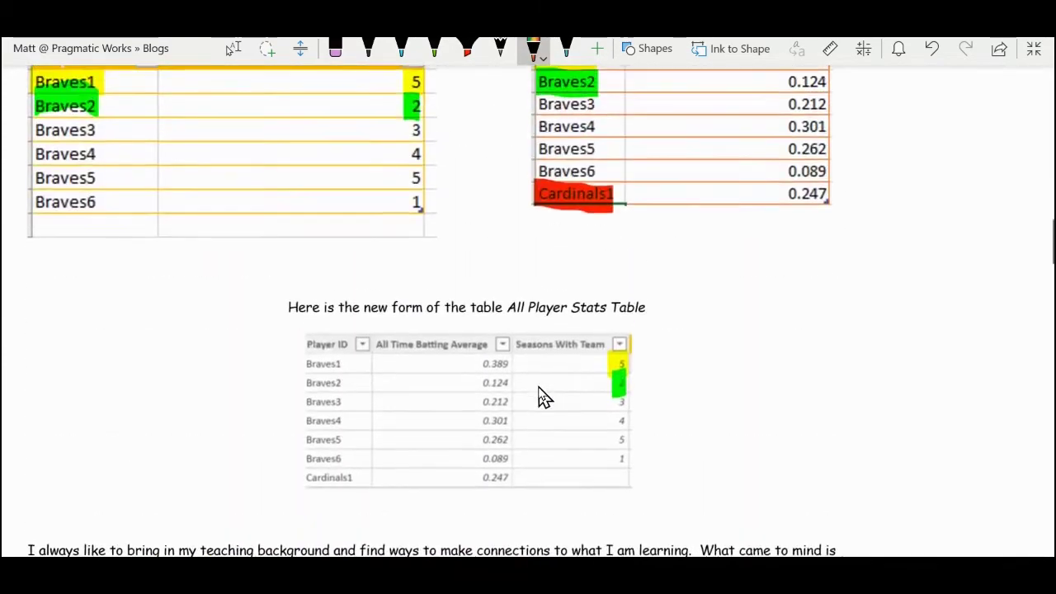
scroll(543, 397, "up", 12)
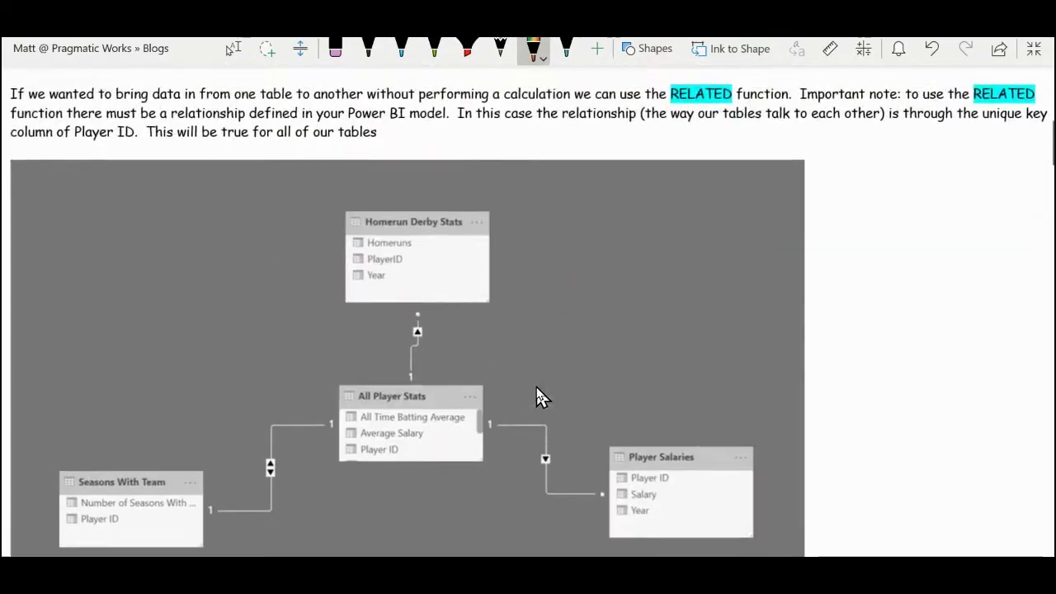
scroll(542, 397, "down", 6)
scroll(538, 398, "down", 10)
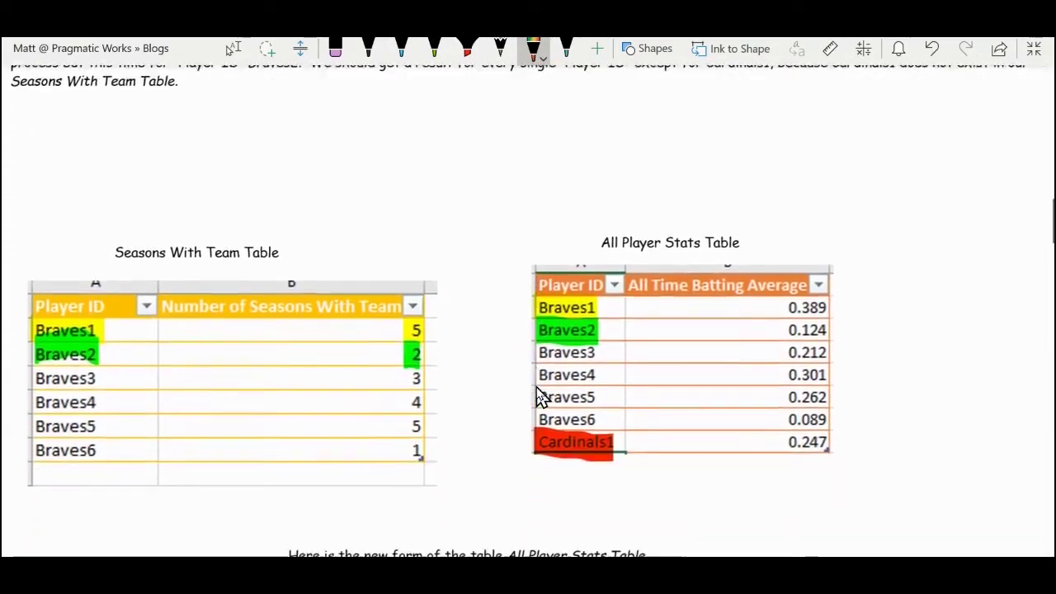
scroll(538, 397, "up", 12)
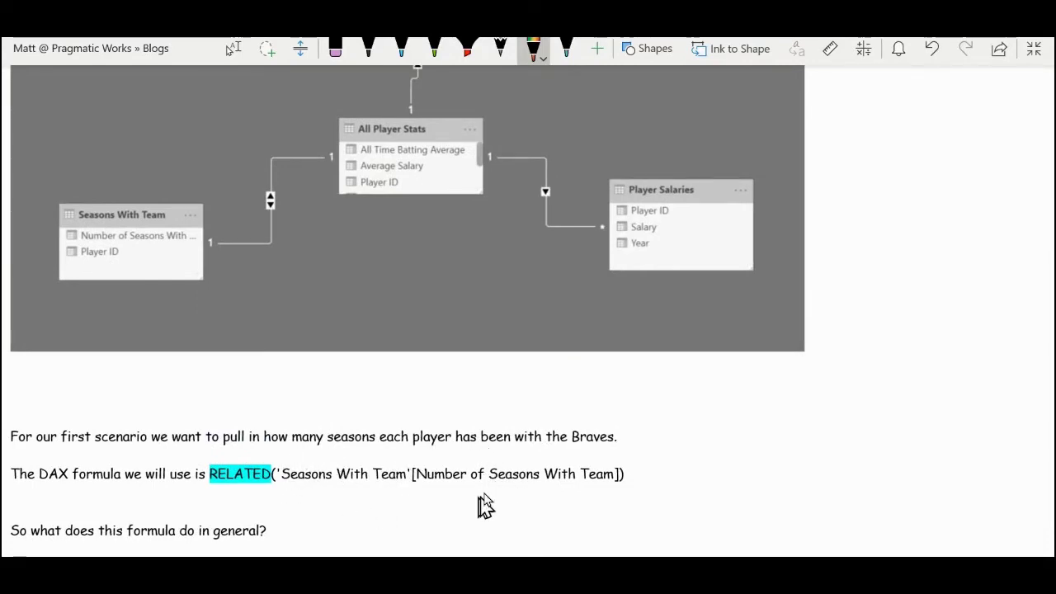
scroll(493, 484, "down", 20)
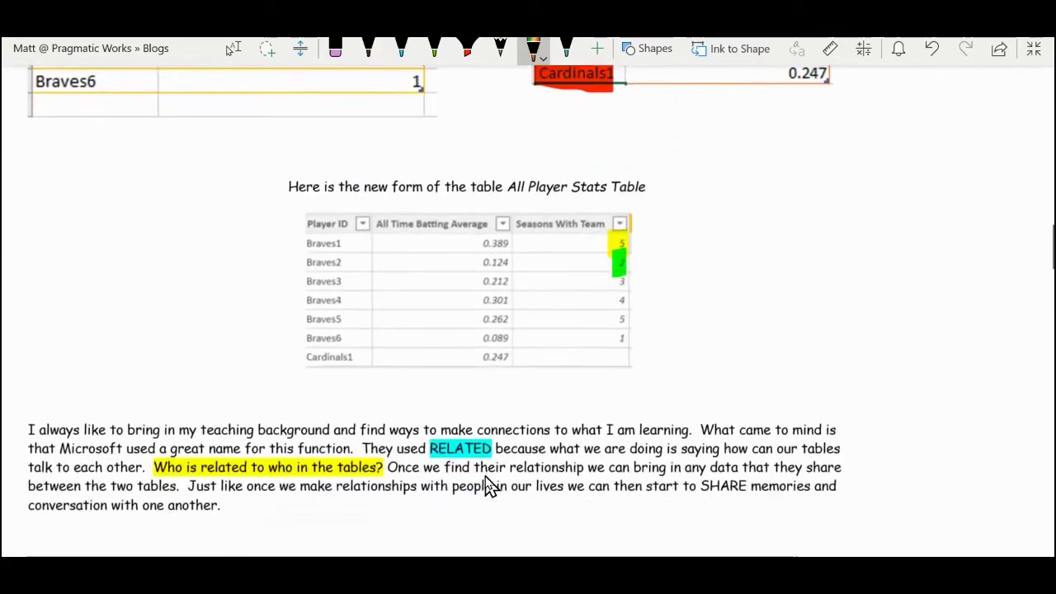
scroll(489, 476, "down", 15)
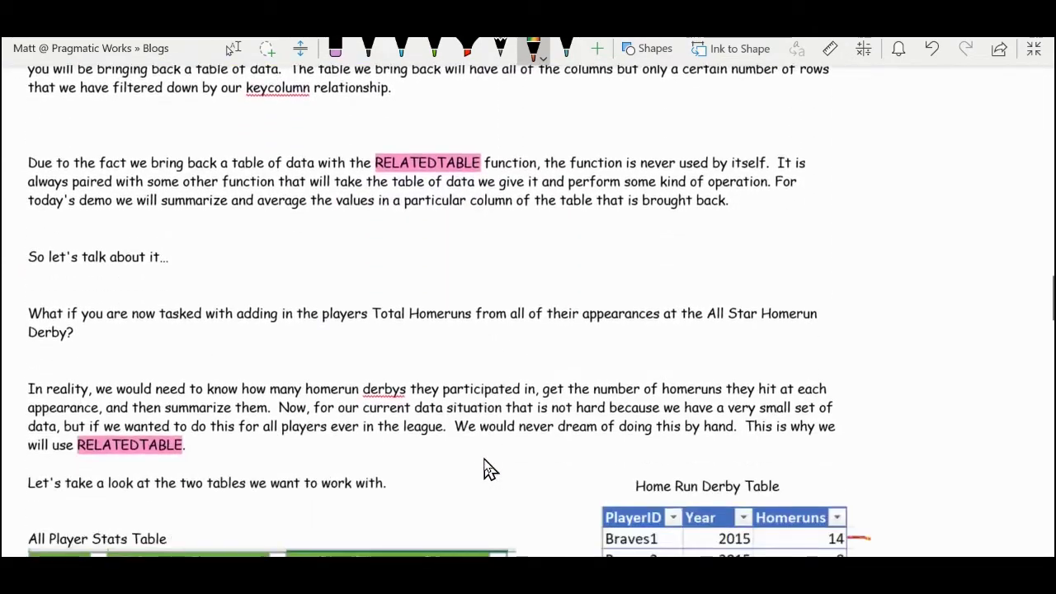
scroll(487, 469, "down", 5)
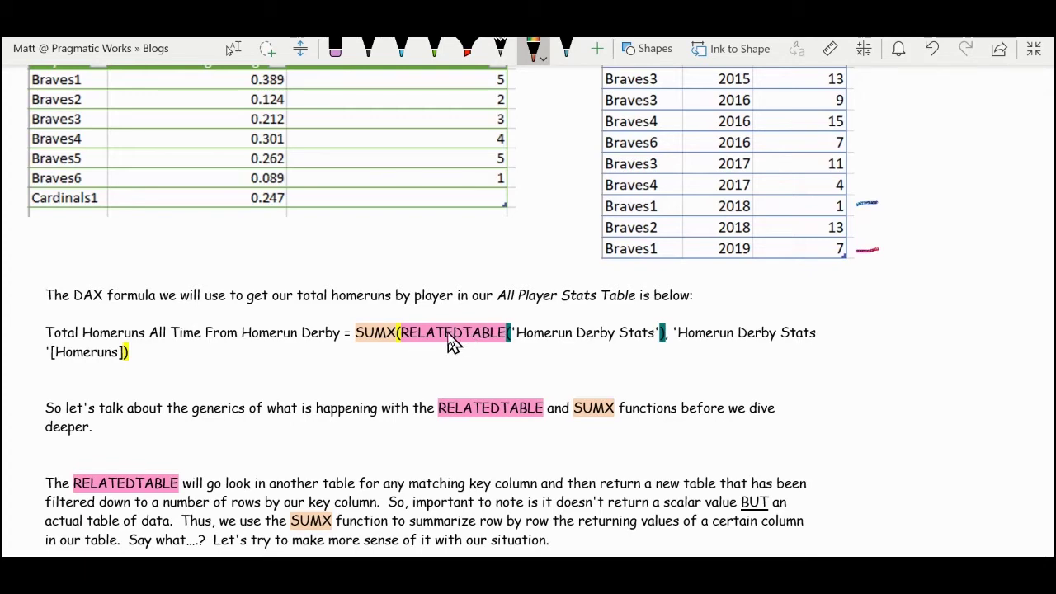
Read the RELATEDTABLE and SUMX explanation down to the resulting table with the total homeruns column, and return to the two source tables.
scroll(454, 342, "down", 5)
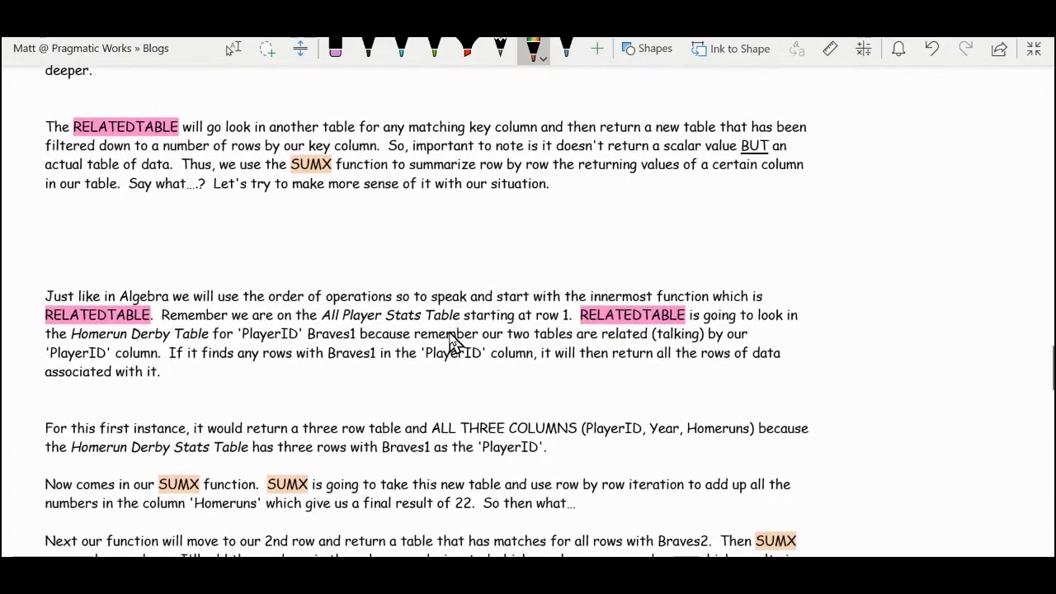
scroll(452, 340, "down", 1)
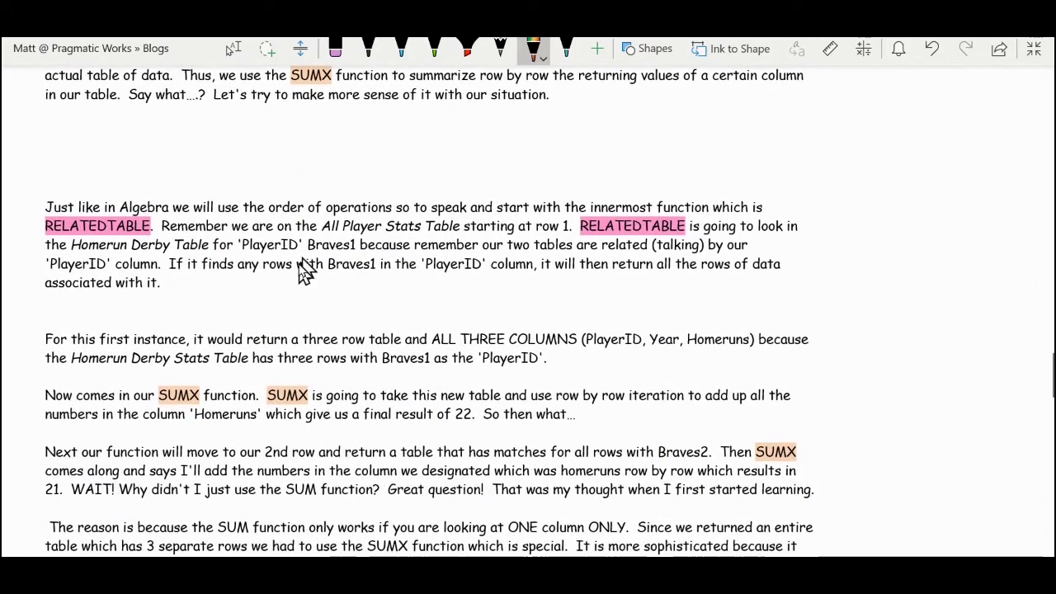
scroll(618, 285, "down", 4)
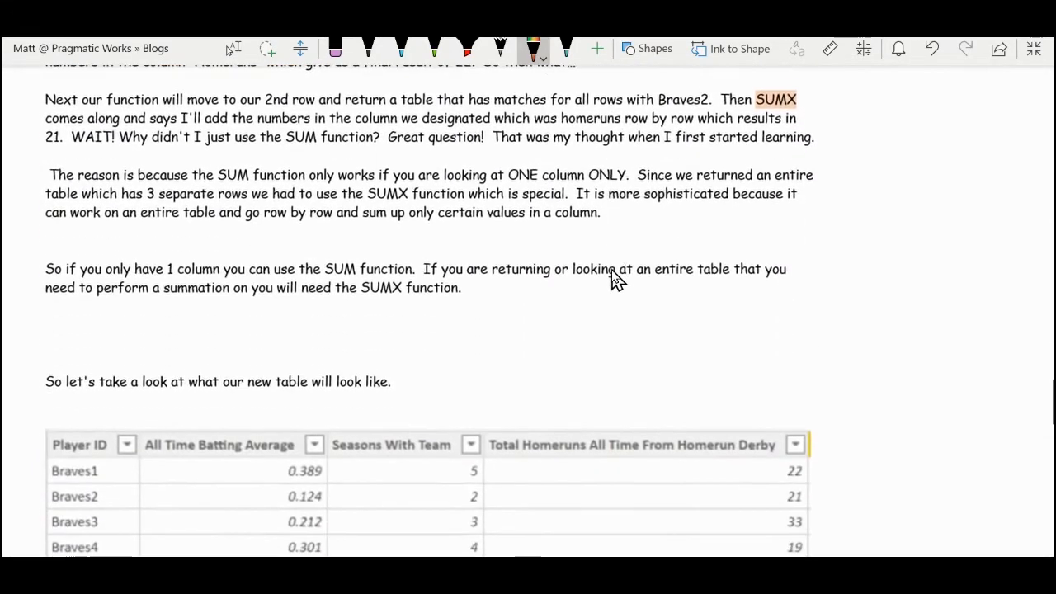
scroll(617, 278, "down", 2)
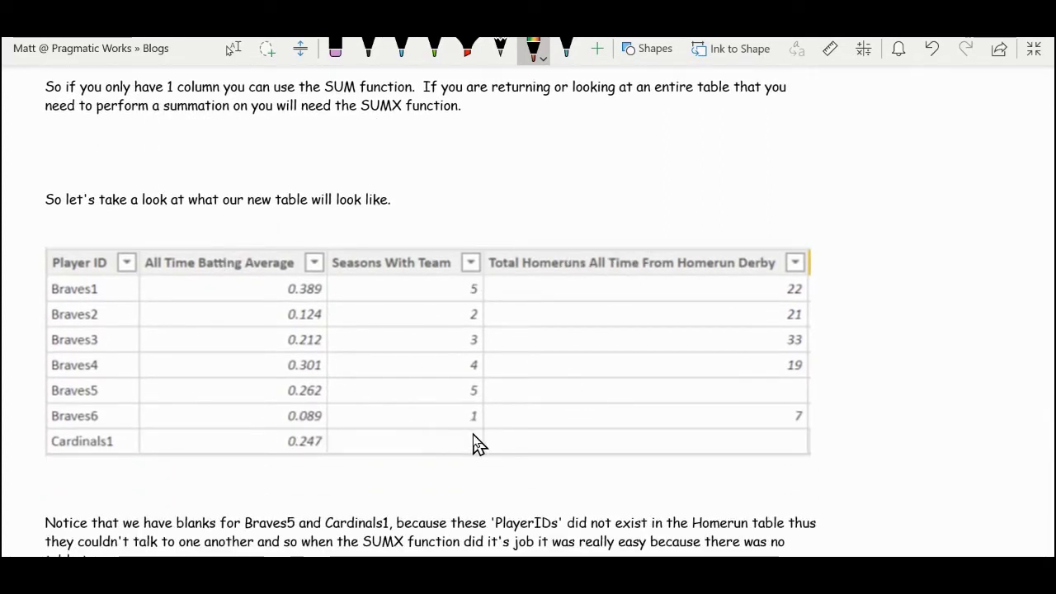
scroll(797, 337, "up", 7)
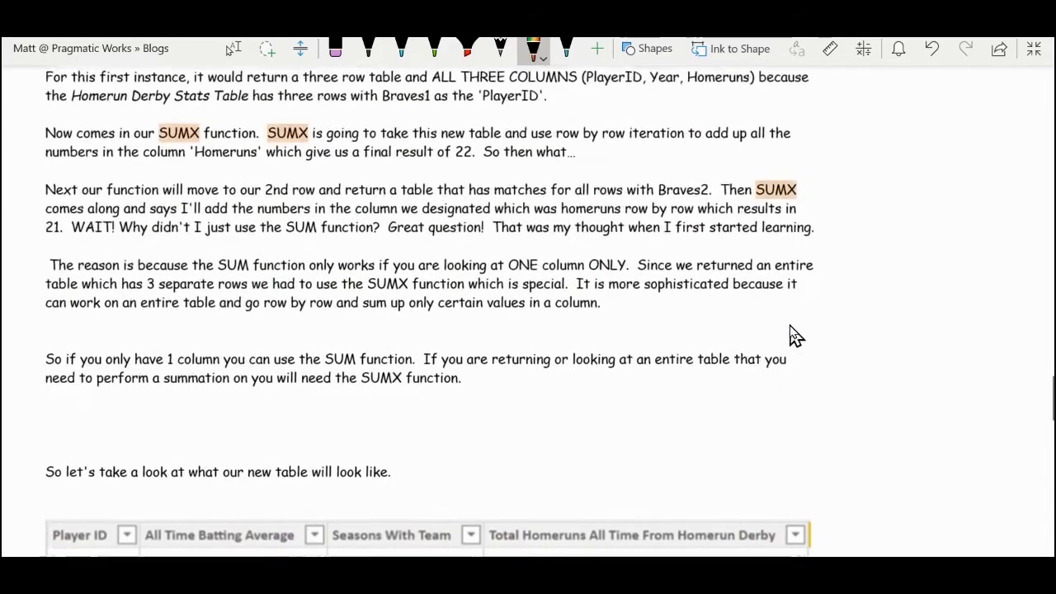
scroll(793, 332, "up", 6)
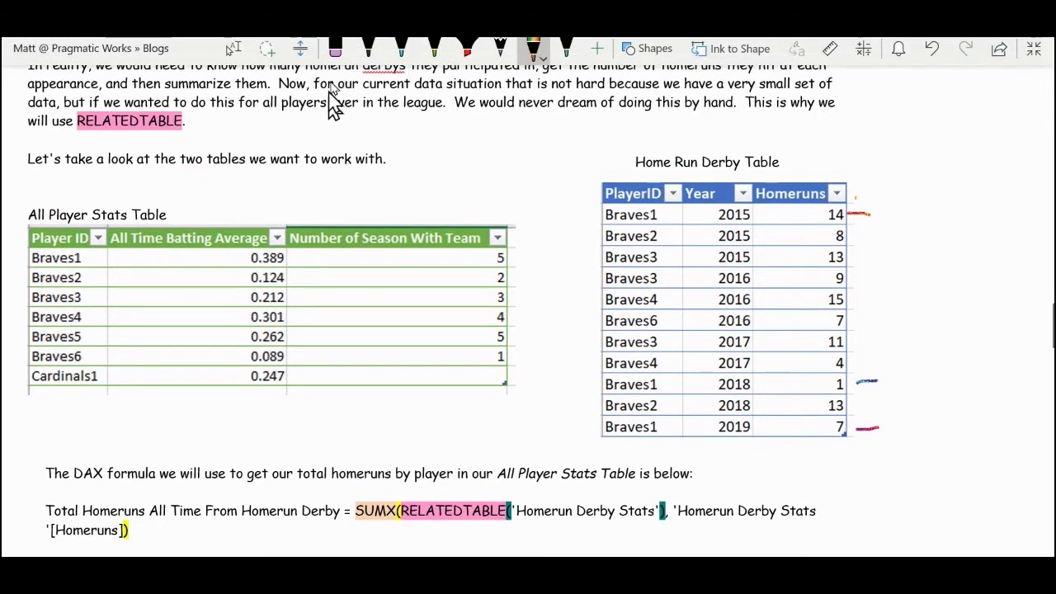
Erase the pen dashes beside the Home Run Derby table and set the yellow highlighter to the second-smallest thickness.
left_click(337, 54)
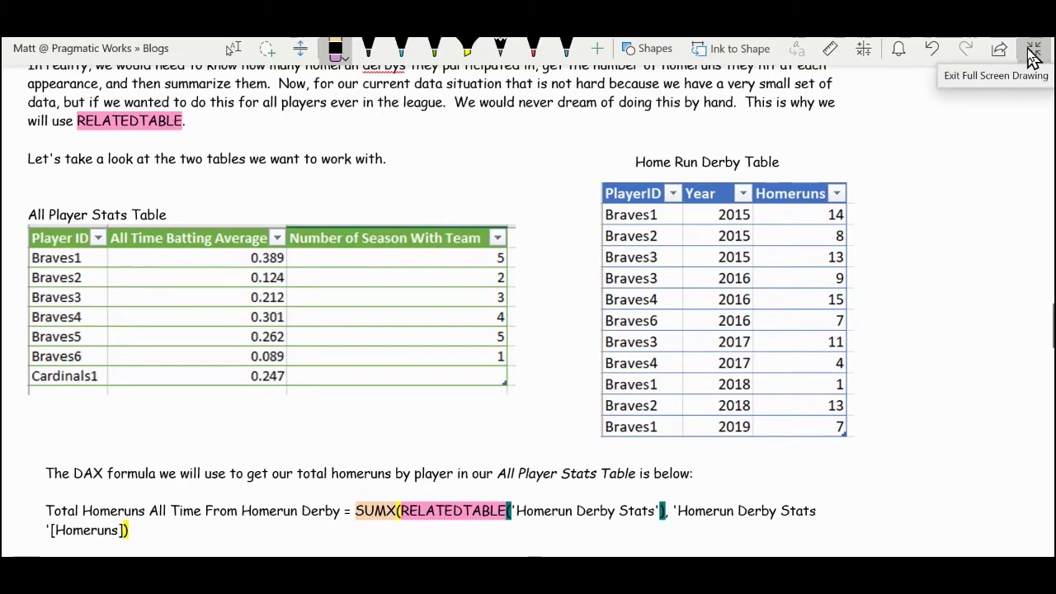
left_click(468, 53)
left_click(483, 64)
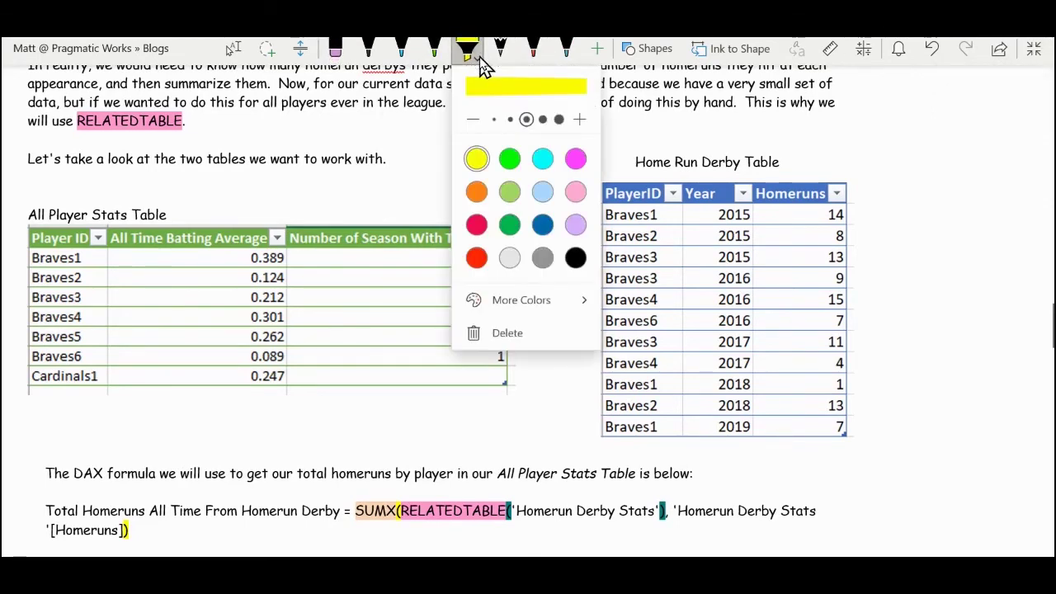
left_click(510, 120)
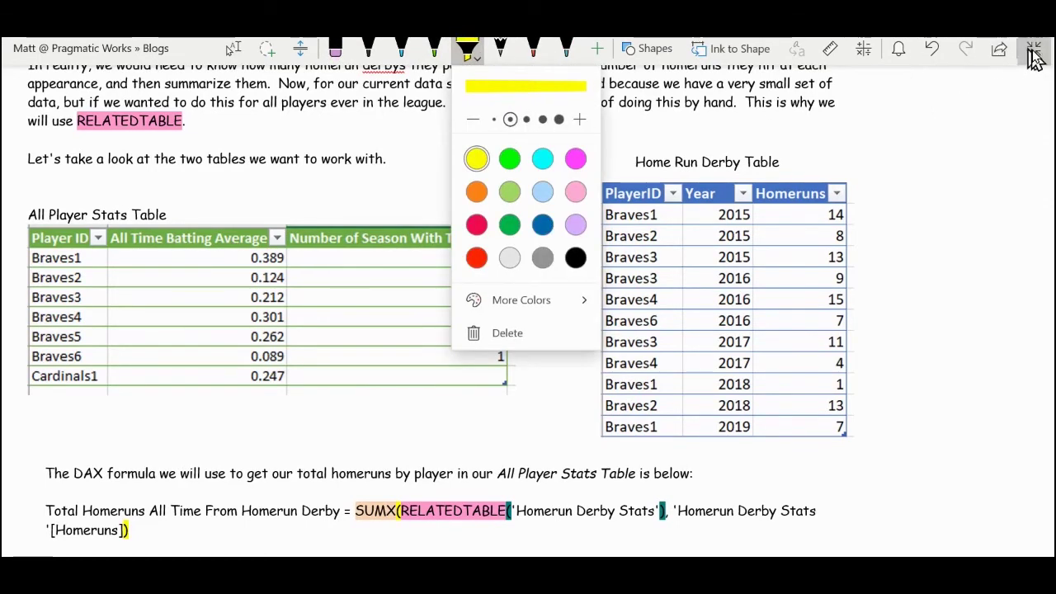
left_click(966, 118)
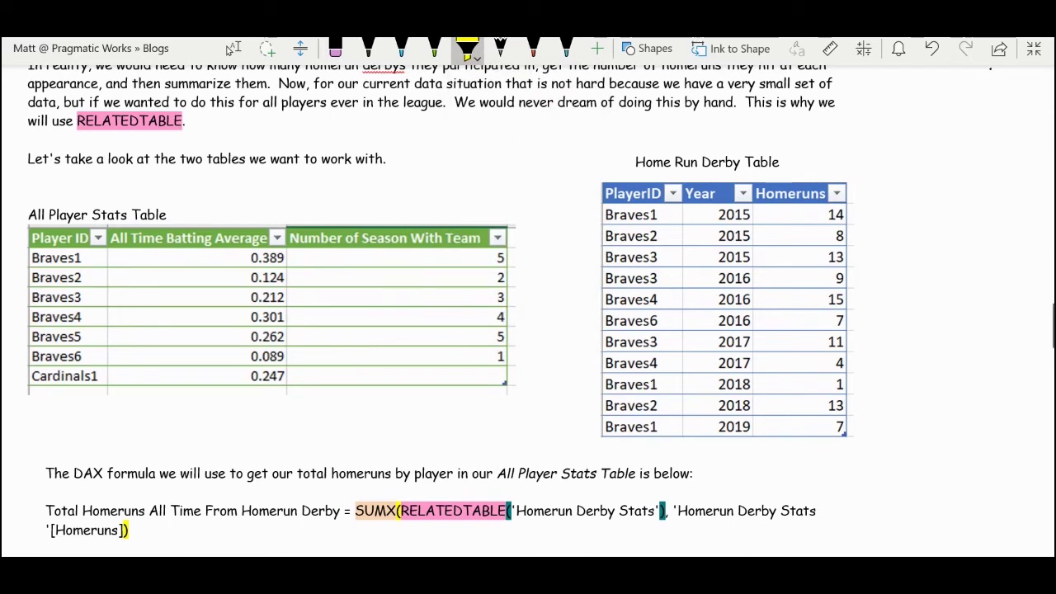
left_click(1035, 53)
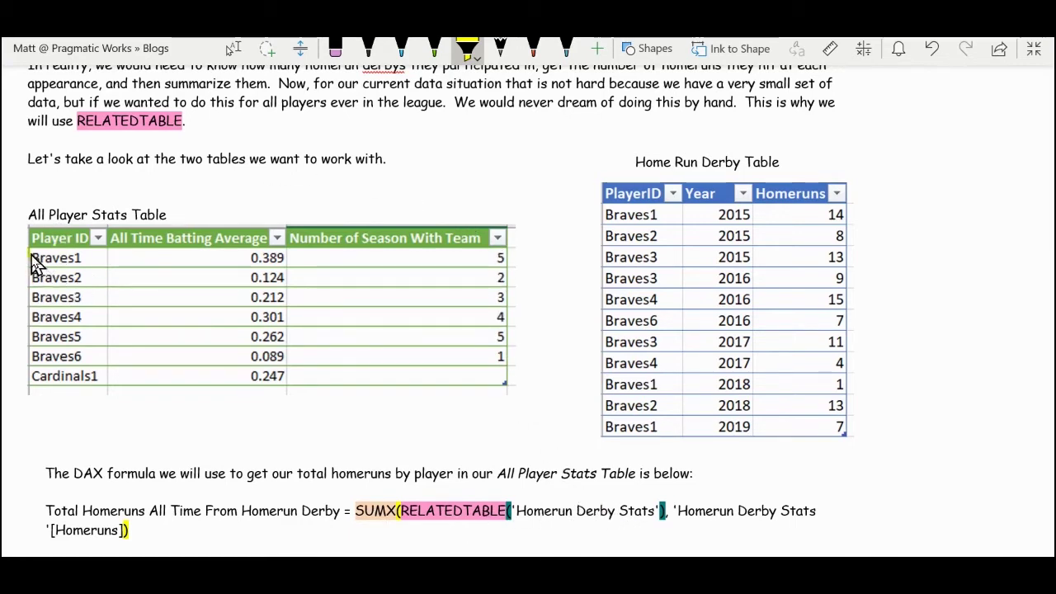
Highlight Braves1 in All Player Stats and its 2015, 2018 and 2019 derby rows in yellow, underlining RELATEDTABLE('Homerun Derby Stats') in the formula.
left_click_drag(38, 262, 85, 261)
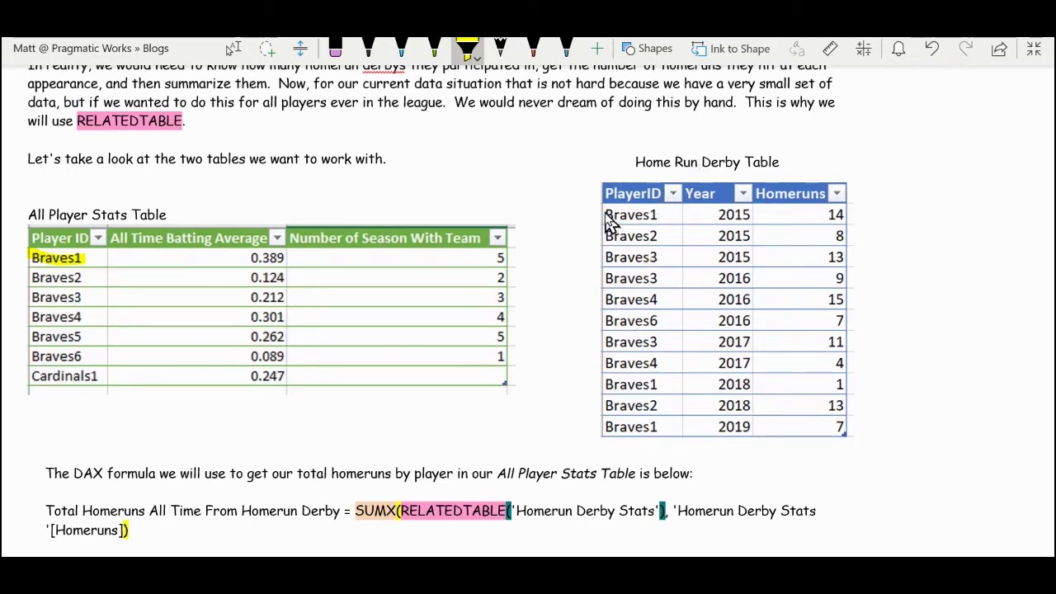
left_click_drag(606, 213, 847, 218)
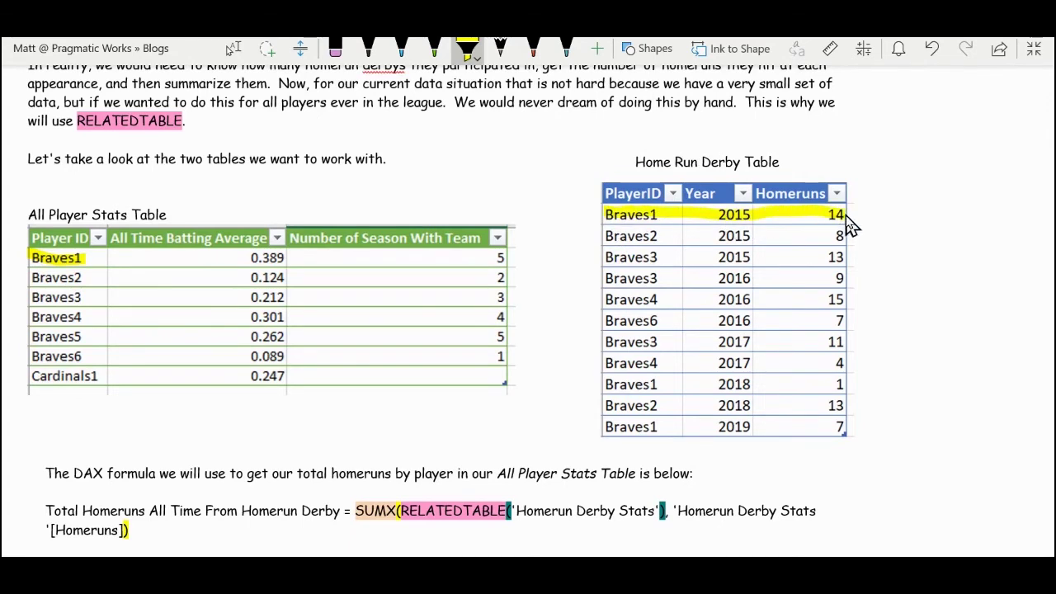
left_click_drag(607, 385, 848, 386)
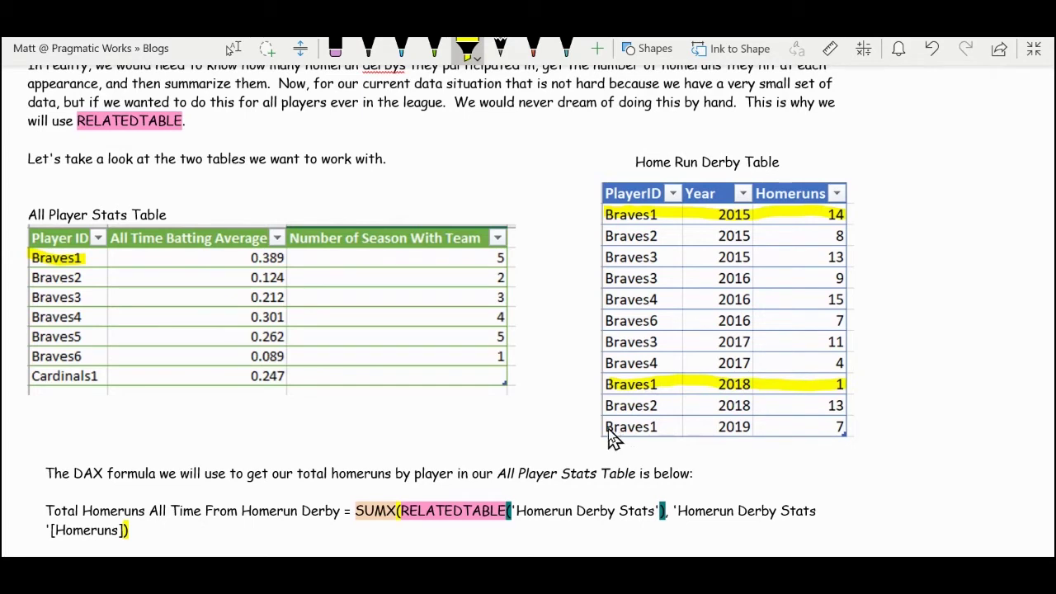
left_click_drag(608, 430, 844, 430)
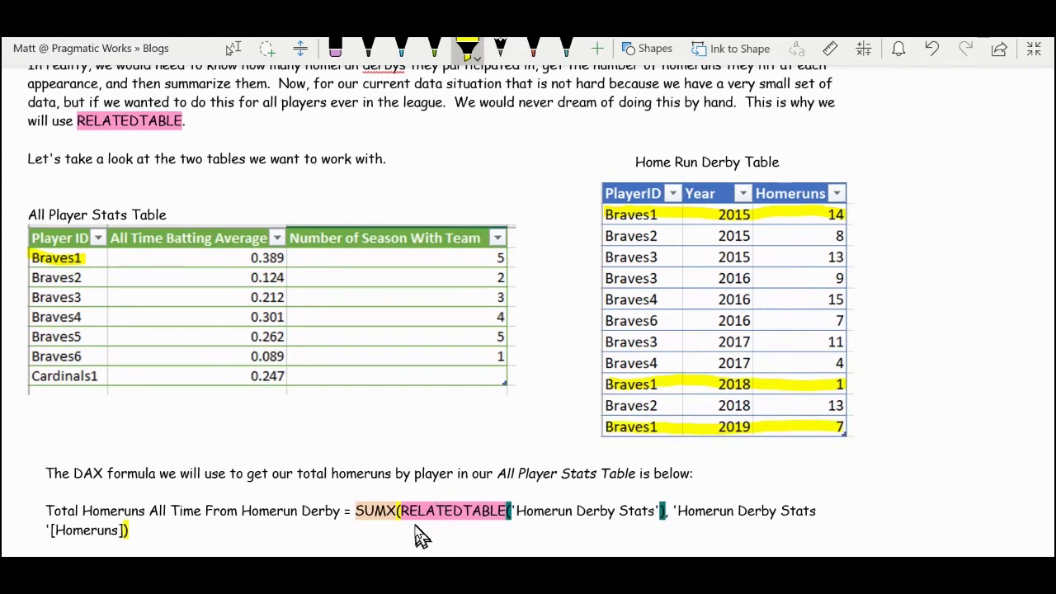
left_click_drag(404, 523, 663, 523)
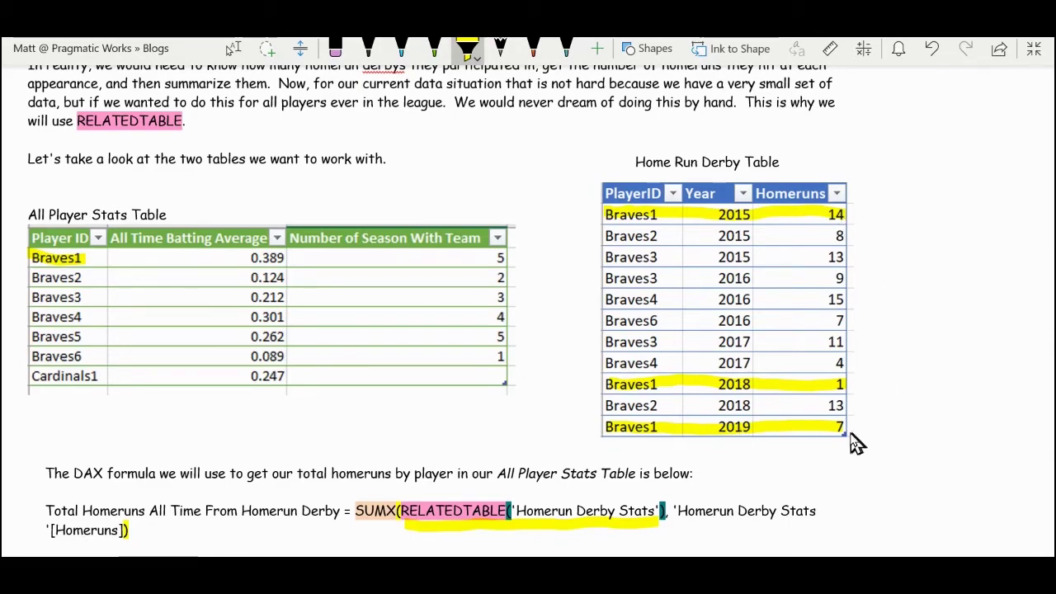
scroll(854, 462, "down", 15)
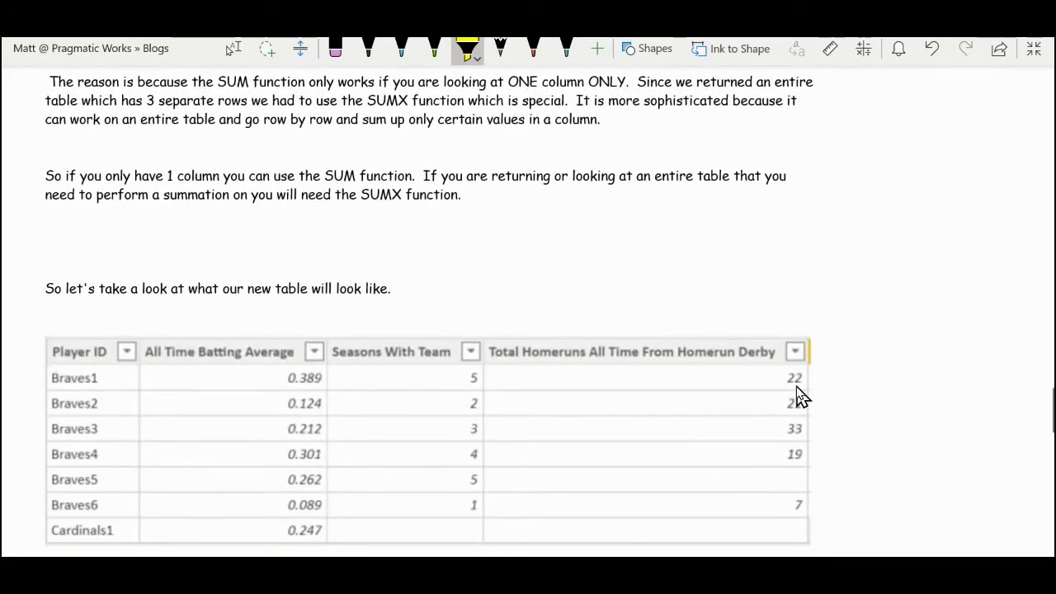
Change the highlighter colour to cyan and highlight Braves2 in the All Player Stats table.
scroll(800, 396, "up", 15)
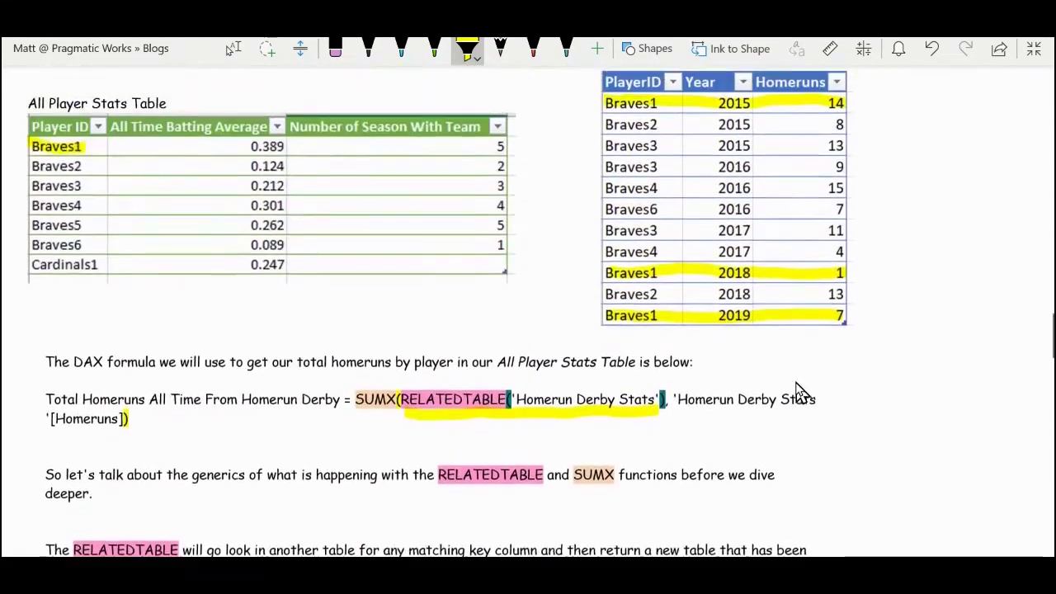
left_click(470, 51)
left_click(543, 158)
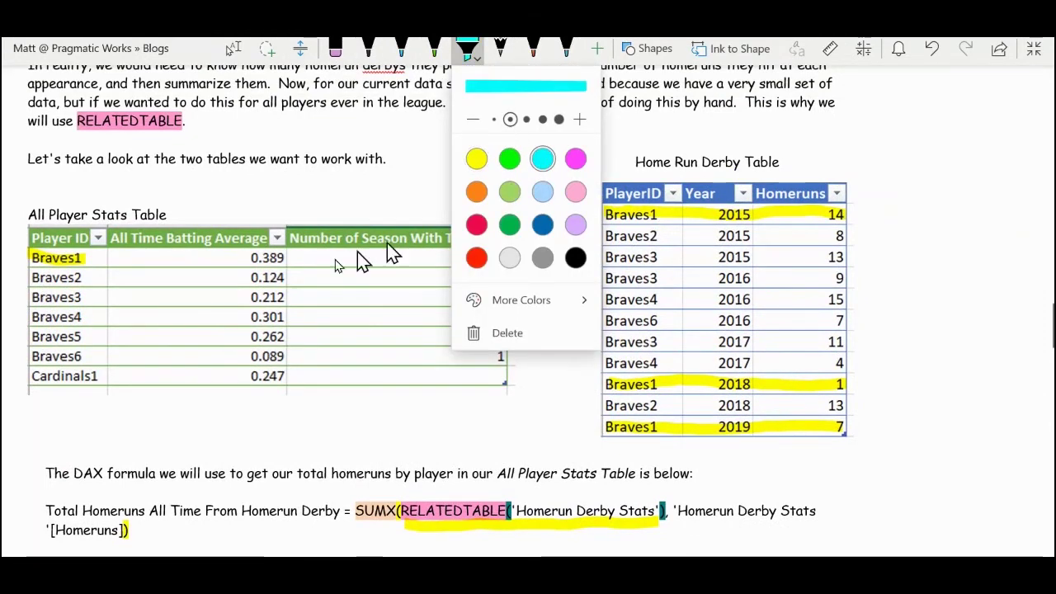
left_click(14, 193)
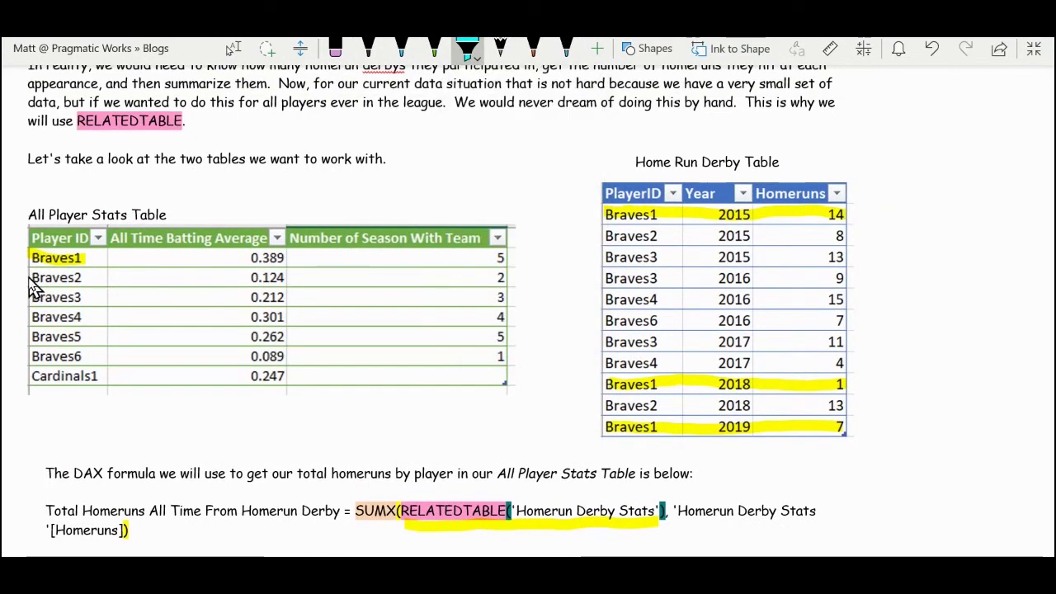
left_click_drag(32, 278, 81, 278)
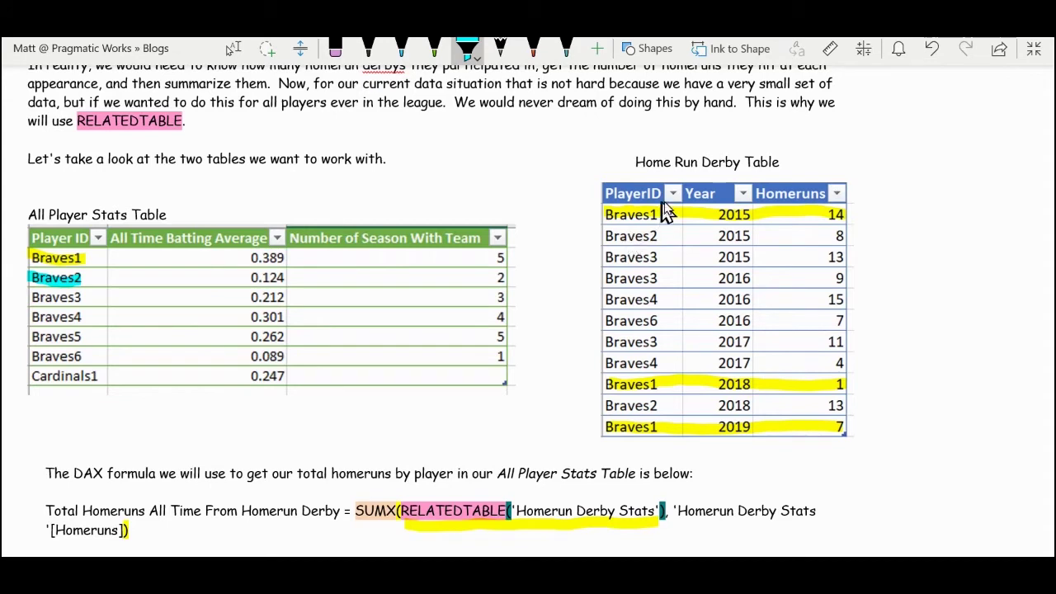
Erase the yellow Braves1 highlights from the Home Run Derby and All Player Stats tables.
left_click(339, 51)
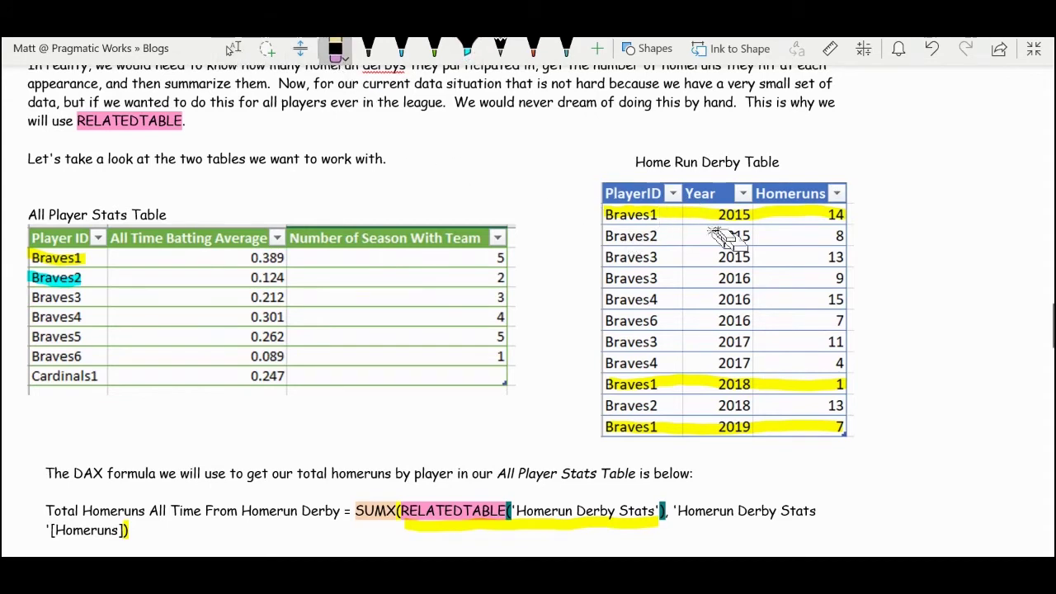
mouse_move(719, 207)
left_mouse_down()
mouse_move(722, 409)
mouse_move(681, 438)
left_mouse_up()
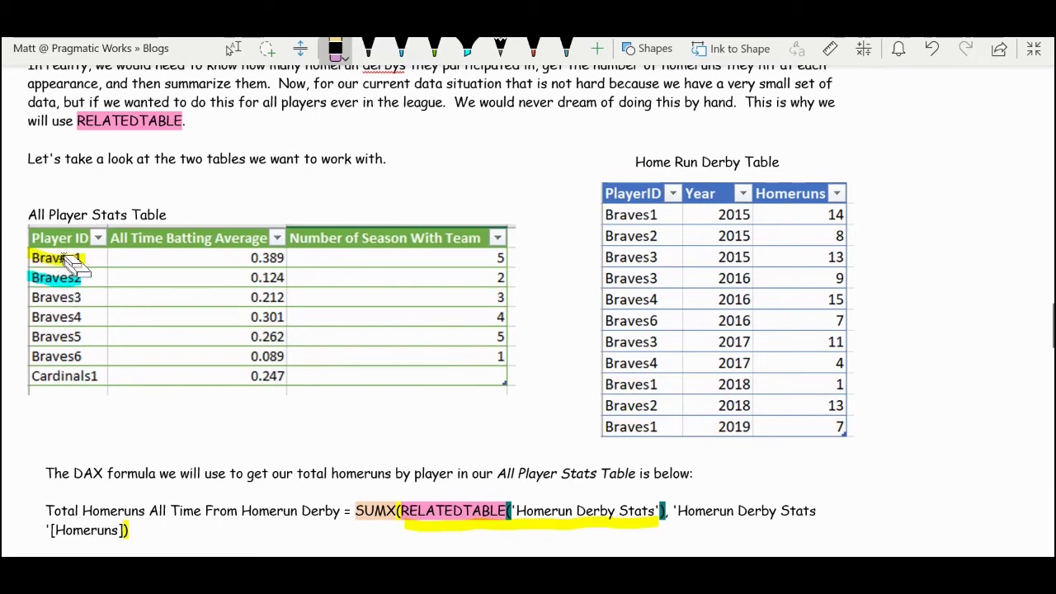
left_click_drag(106, 272, 33, 266)
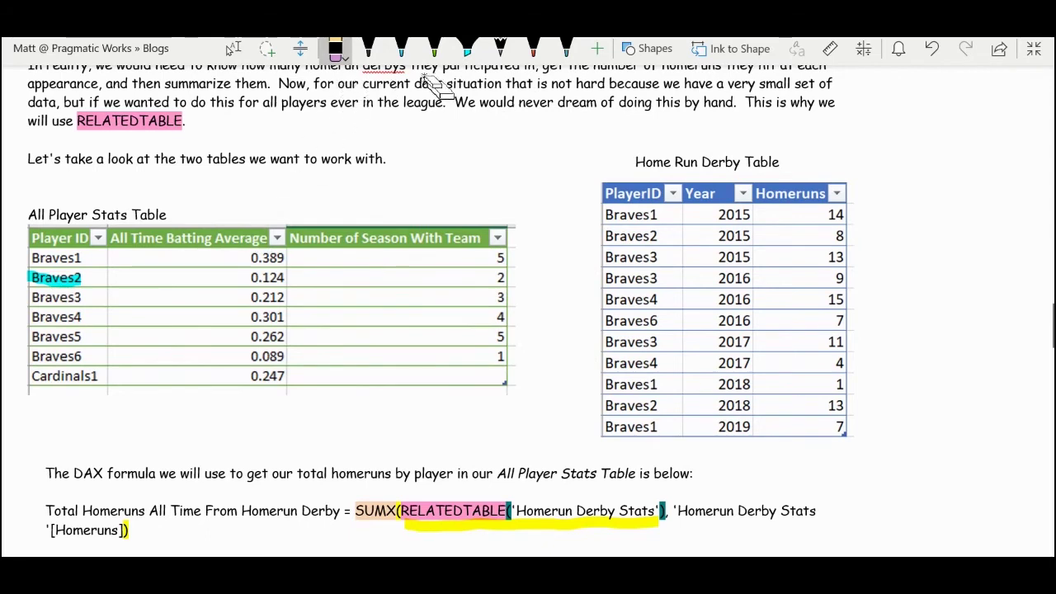
Highlight both Braves2 PlayerID entries, for 2015 and 2018, in cyan in the Home Run Derby table.
left_click(468, 49)
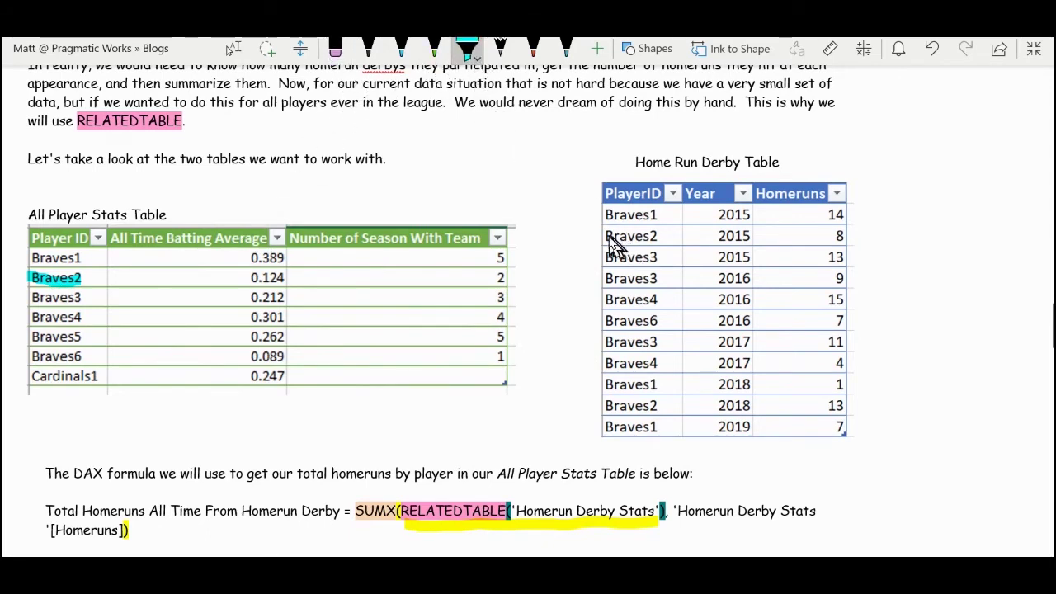
left_click_drag(607, 237, 660, 239)
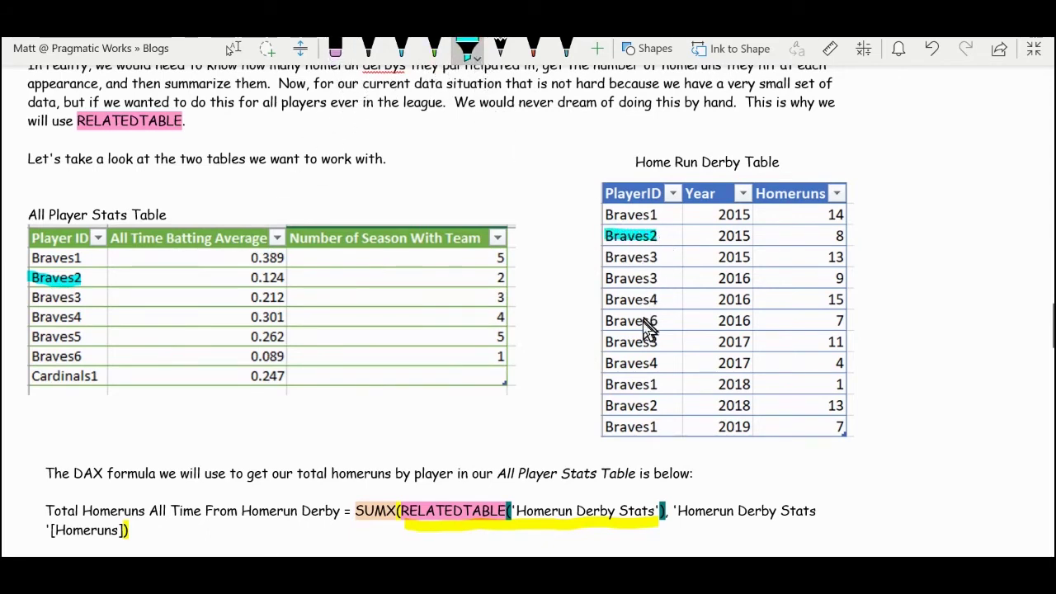
left_click_drag(607, 406, 657, 406)
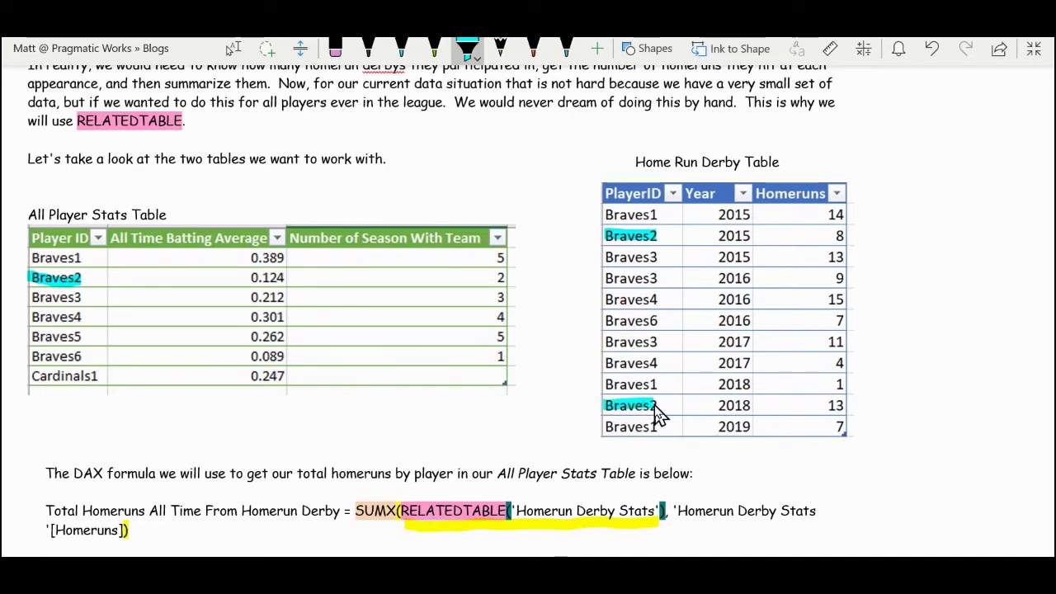
Replace the yellow underline beneath RELATEDTABLE('Homerun Derby Stats') in the formula with a cyan one.
left_click(339, 56)
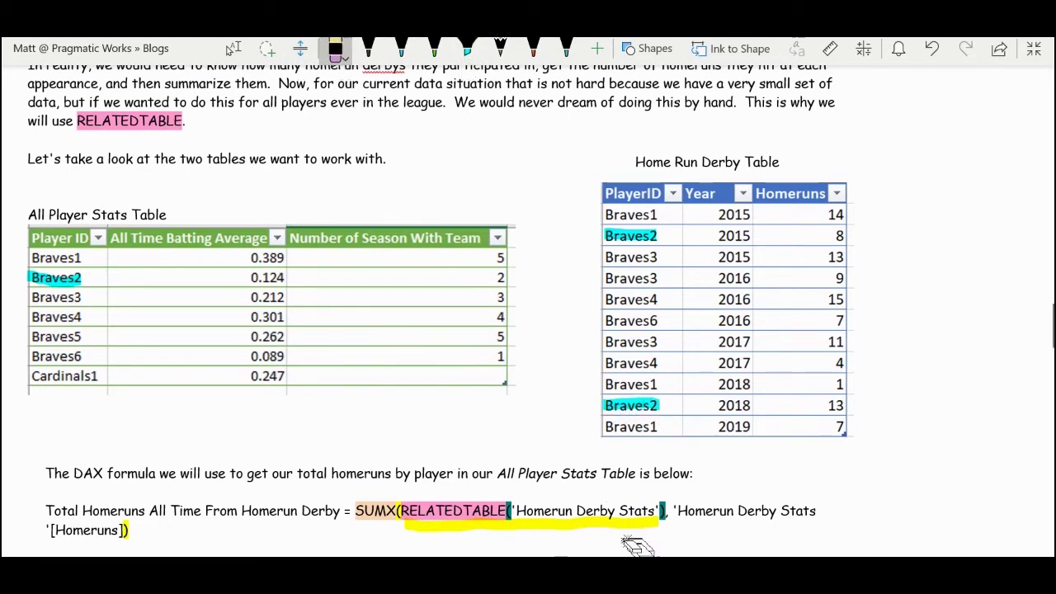
left_click(578, 527)
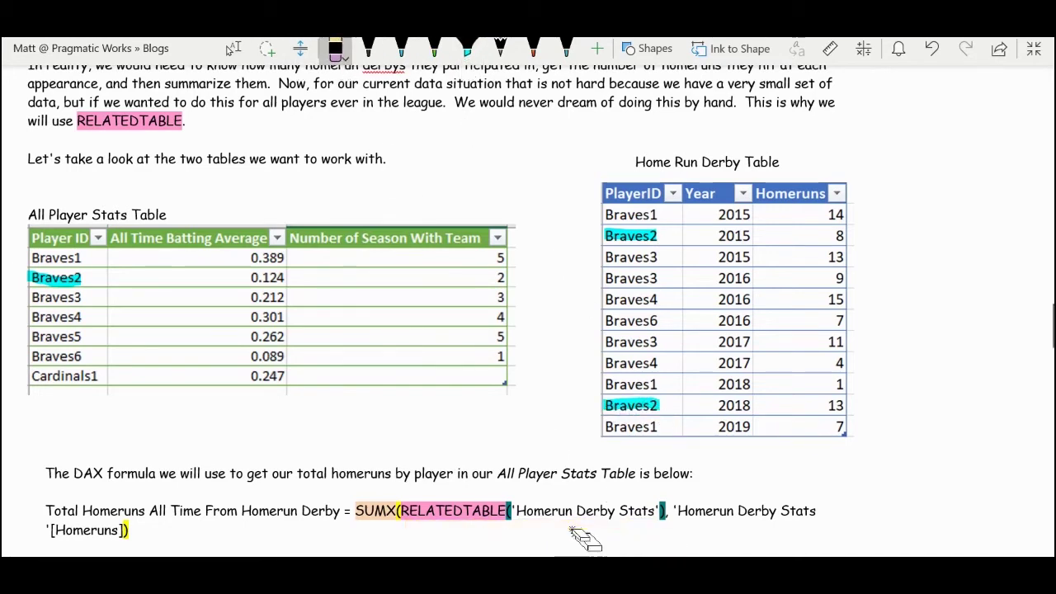
left_click(467, 51)
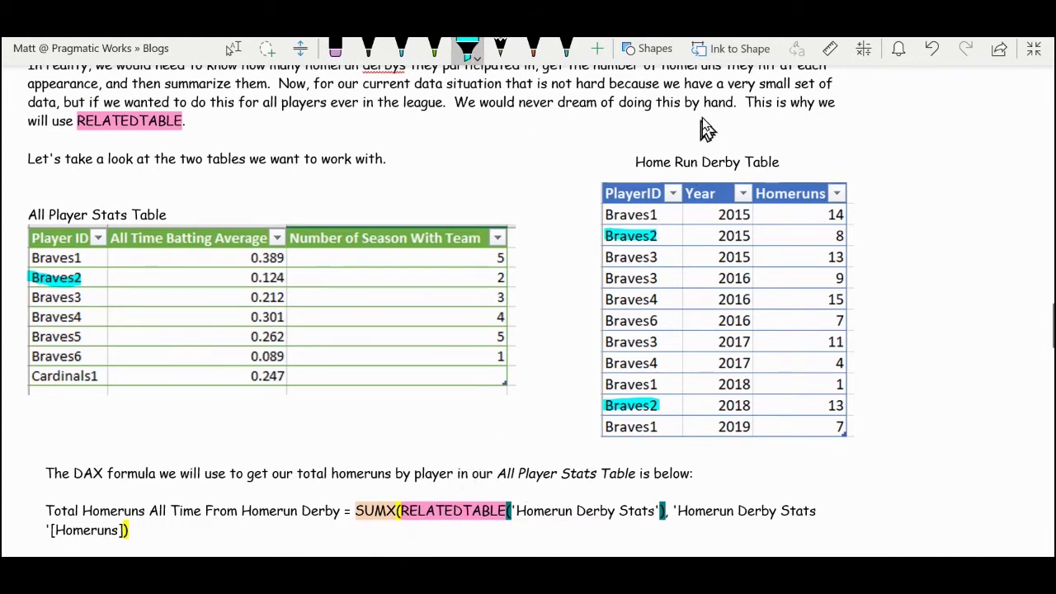
left_click_drag(409, 533, 665, 530)
Extend the cyan highlights across the 2015 and 2018 Braves2 rows up to Homeruns, and check the Braves2 total in the resulting table.
left_click_drag(657, 240, 855, 237)
left_click_drag(652, 418, 842, 413)
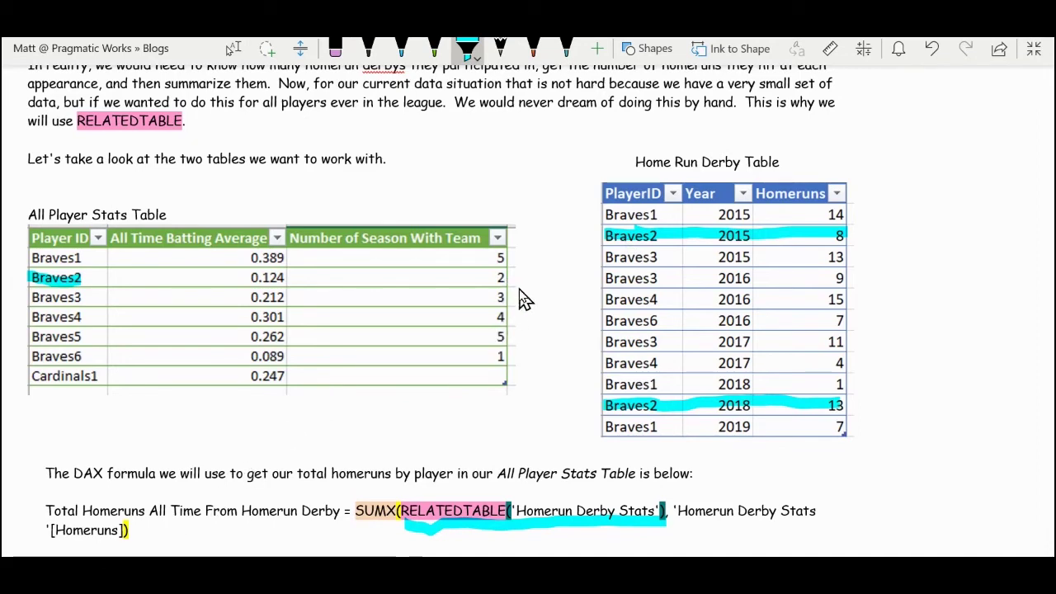
scroll(849, 336, "down", 8)
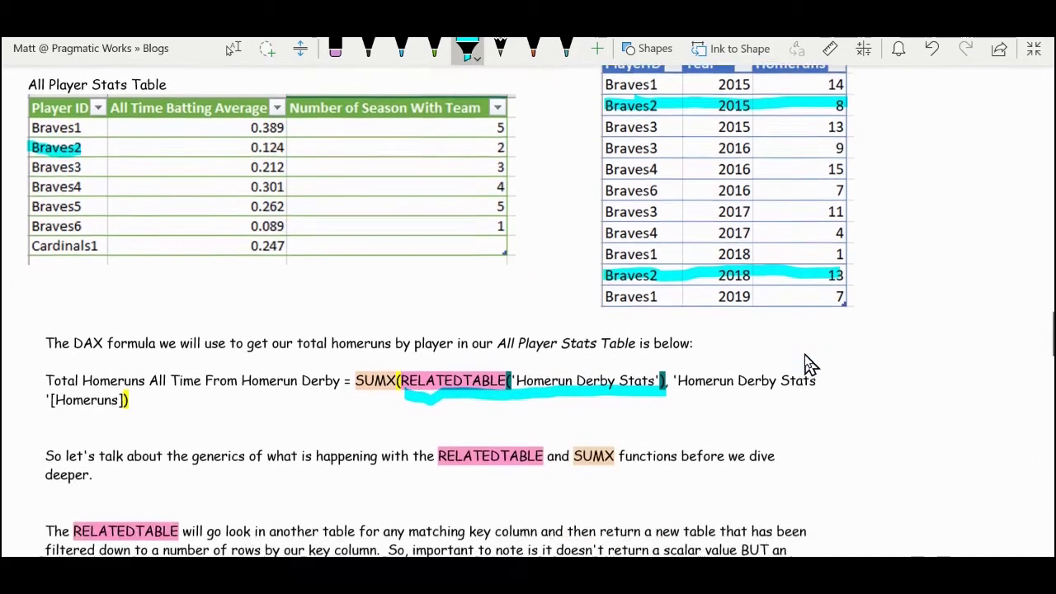
scroll(601, 395, "down", 6)
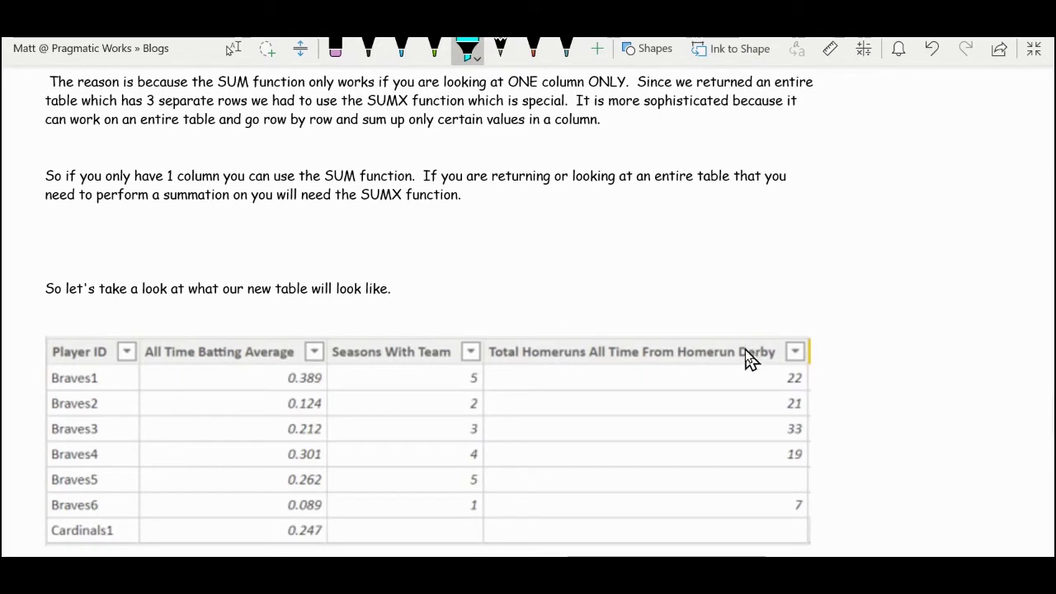
Draw a magenta bracket beside the paragraphs explaining the Braves2 row and when to use SUM versus SUMX.
scroll(652, 262, "up", 1)
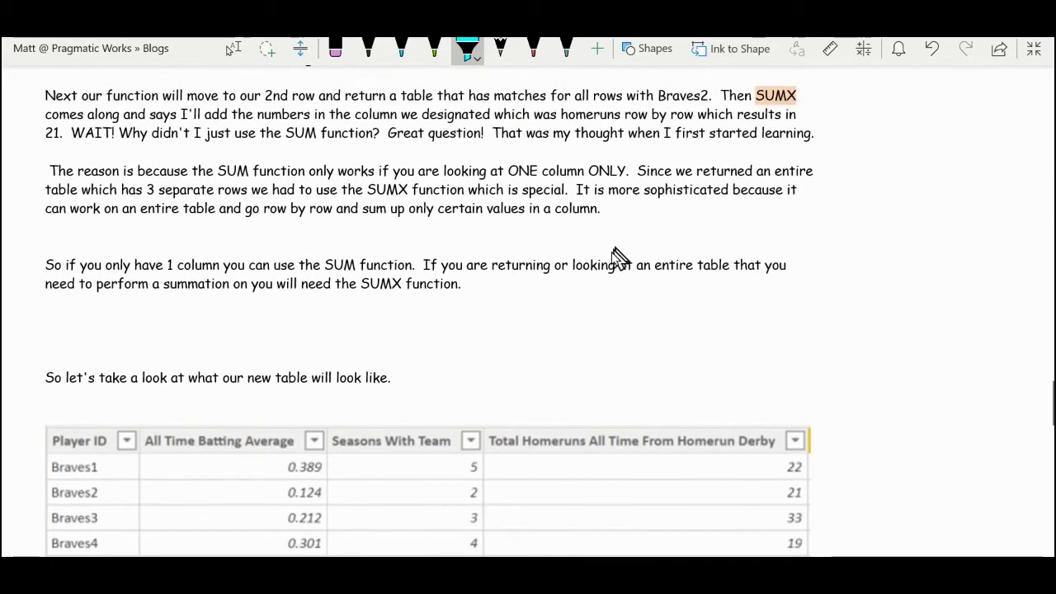
left_click(477, 62)
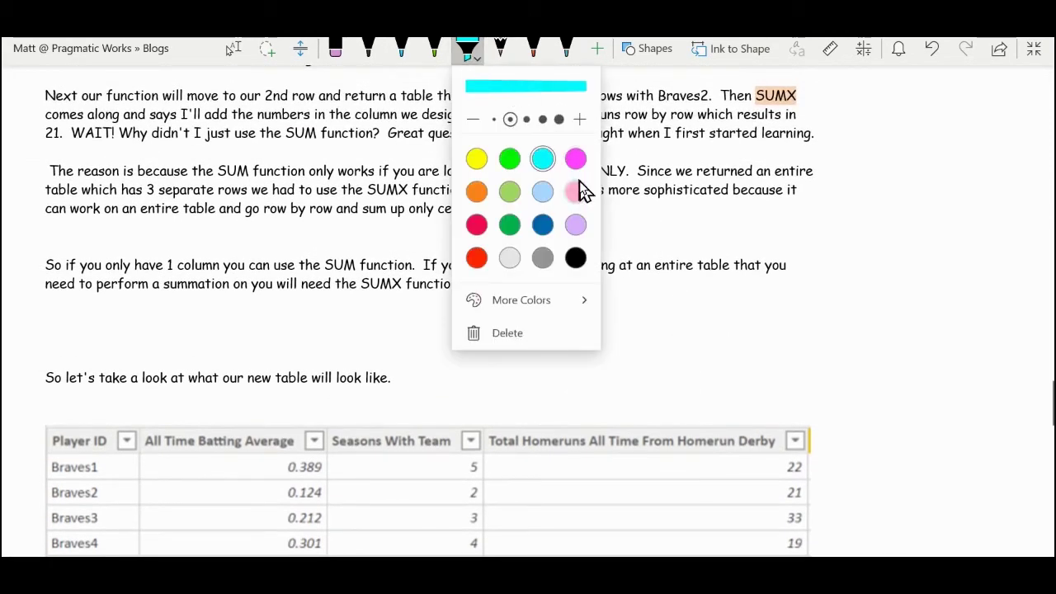
left_click(577, 160)
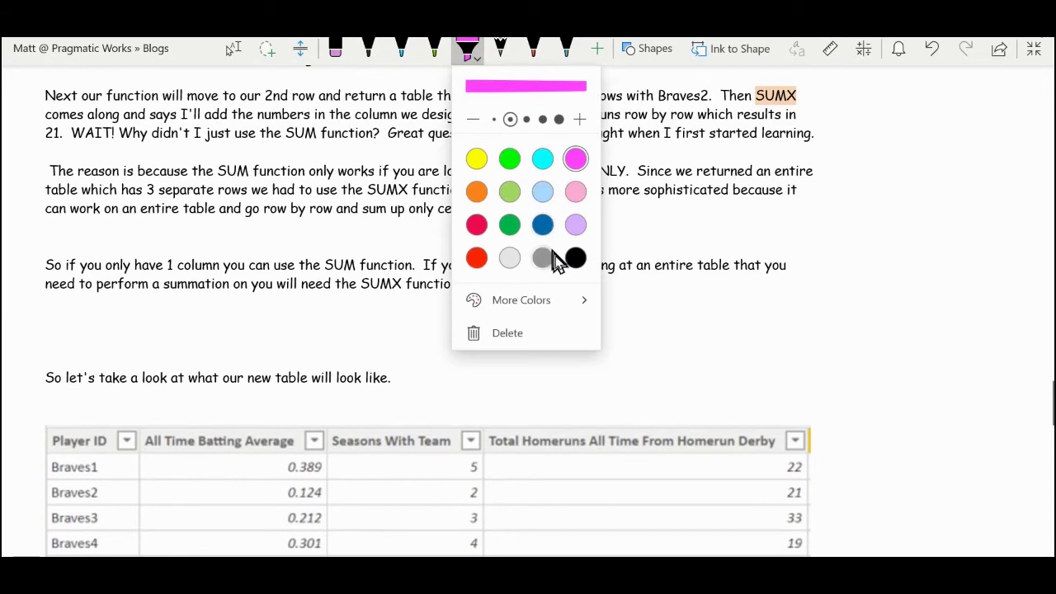
left_click(78, 328)
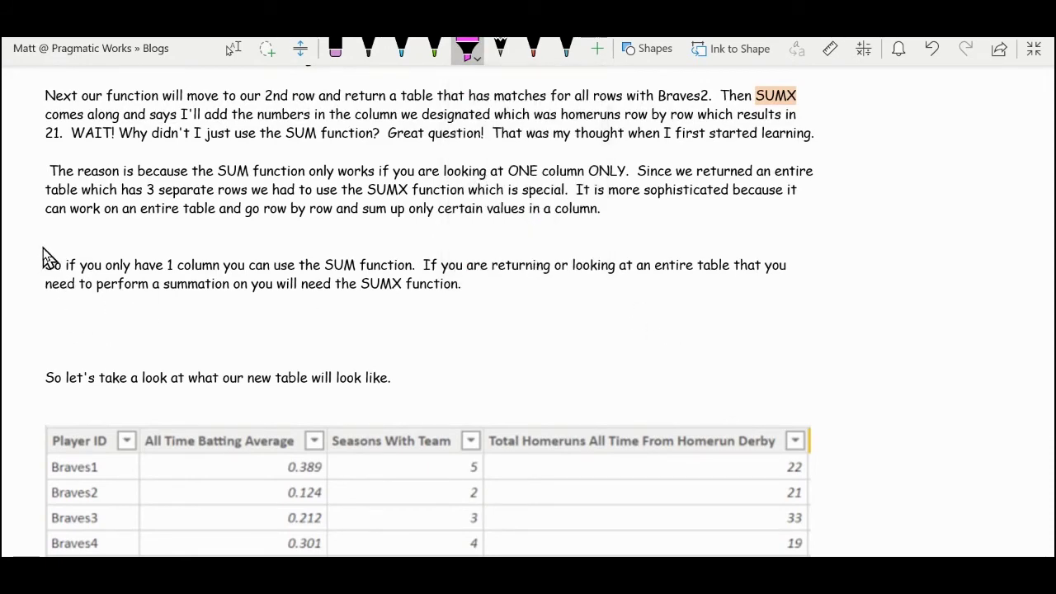
scroll(53, 204, "up", 2)
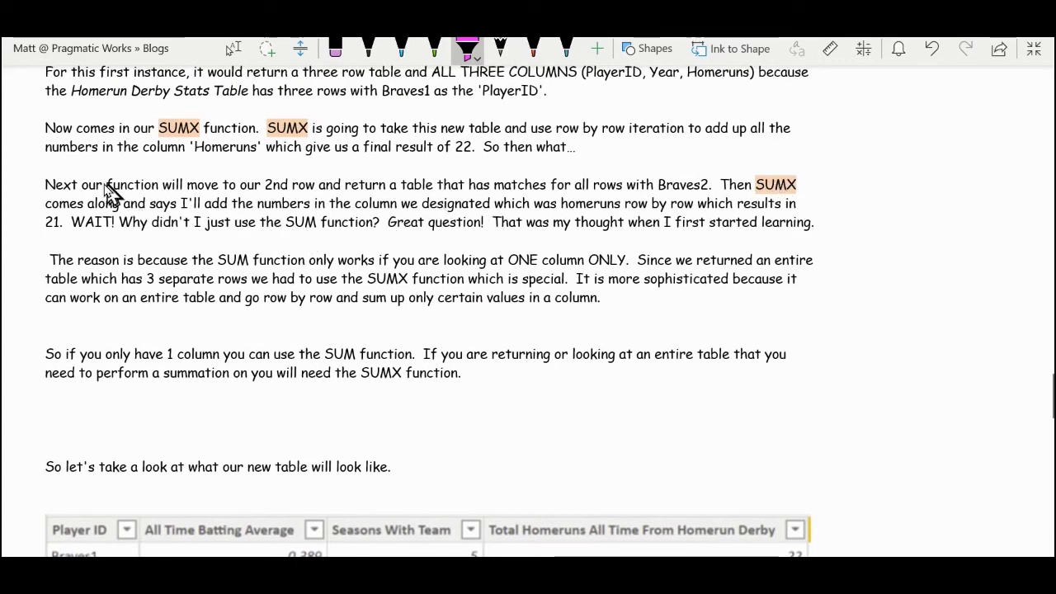
mouse_move(58, 170)
left_mouse_down()
mouse_move(21, 181)
mouse_move(40, 371)
mouse_move(64, 400)
left_mouse_up()
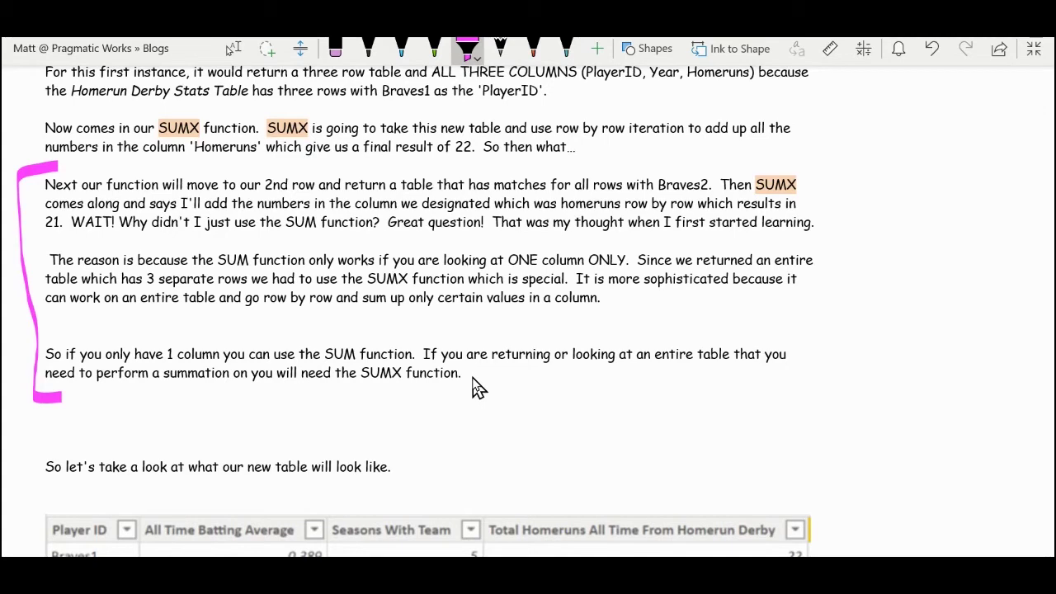
Switch to Power BI Desktop and add a calculated column named Tot HR to the All Player Stats table.
left_click(1034, 48)
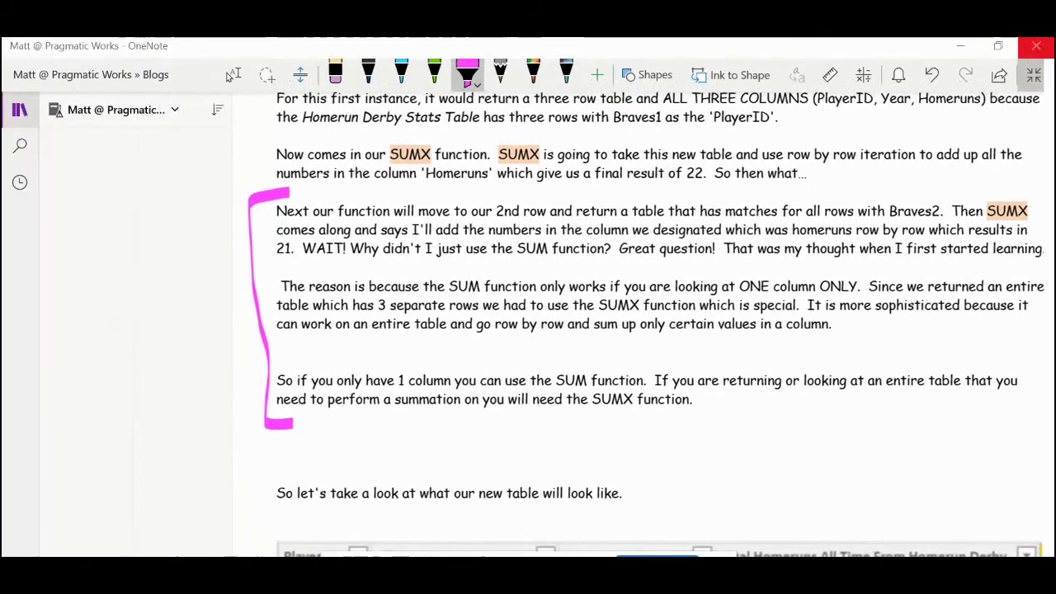
key("alt+Tab")
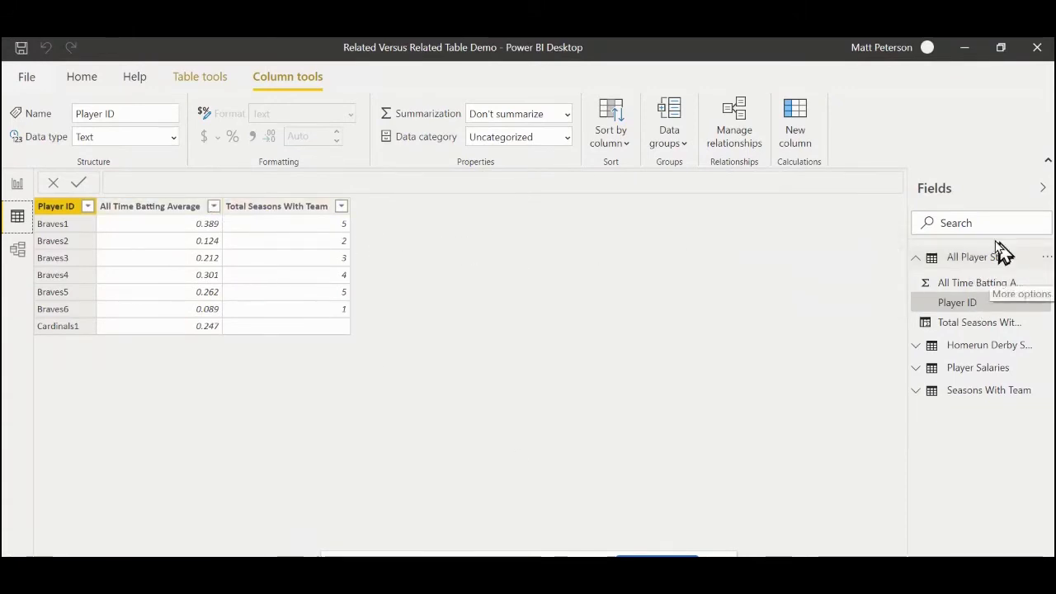
left_click(1013, 260)
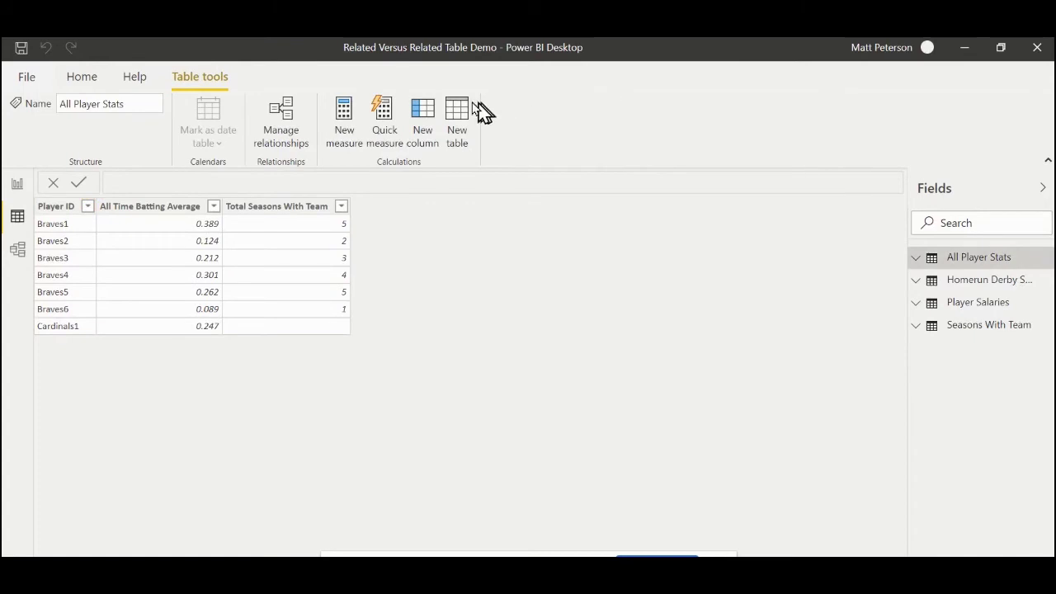
left_click(435, 121)
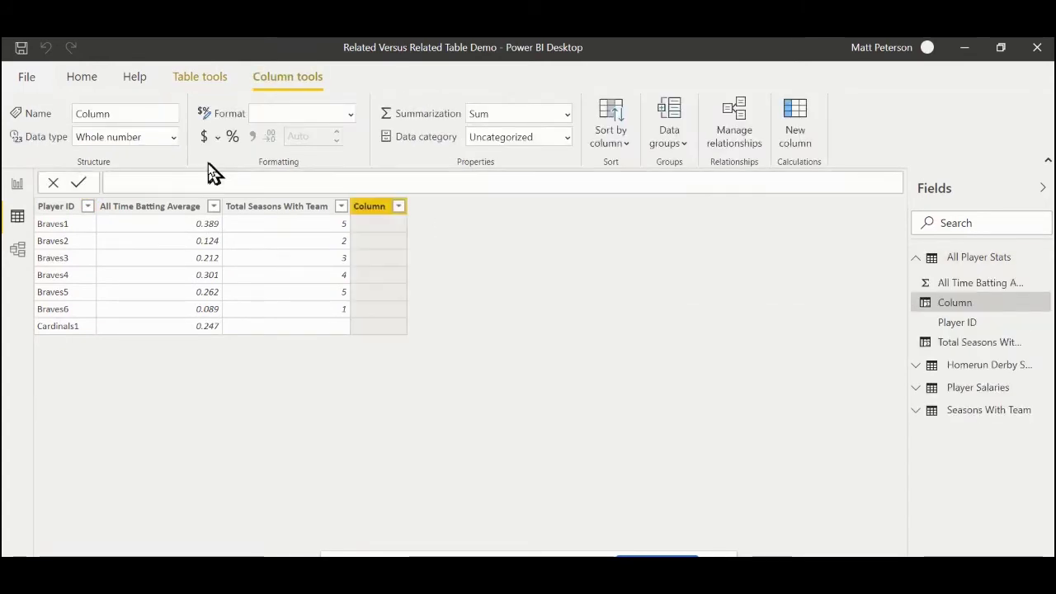
left_click_drag(158, 179, 118, 180)
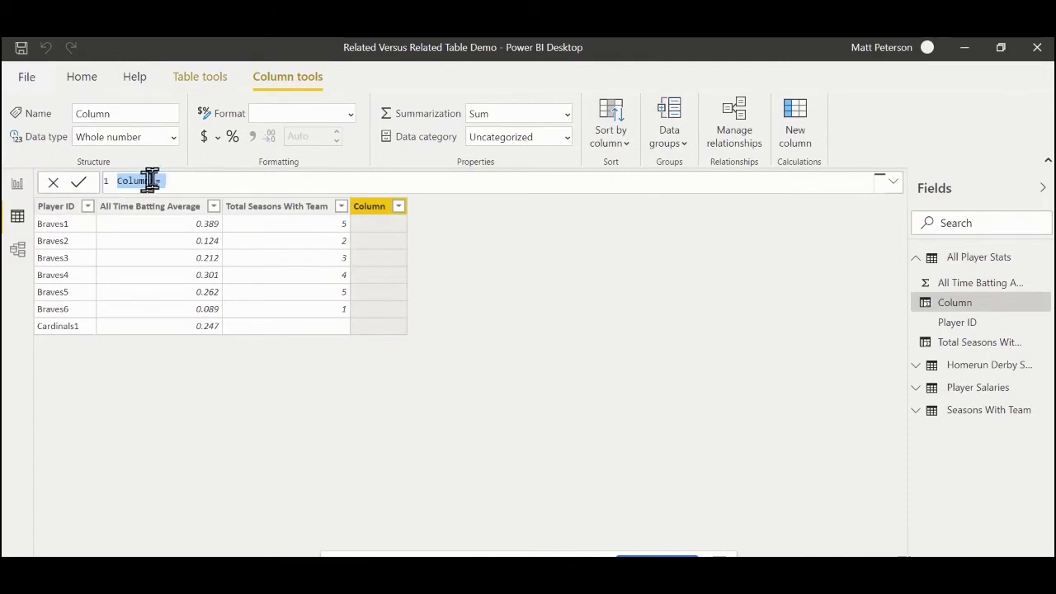
type("Tot HR")
Begin the Tot HR formula with RELATEDTABLE, using 'Homerun Derby Stats' as its table.
type("rel")
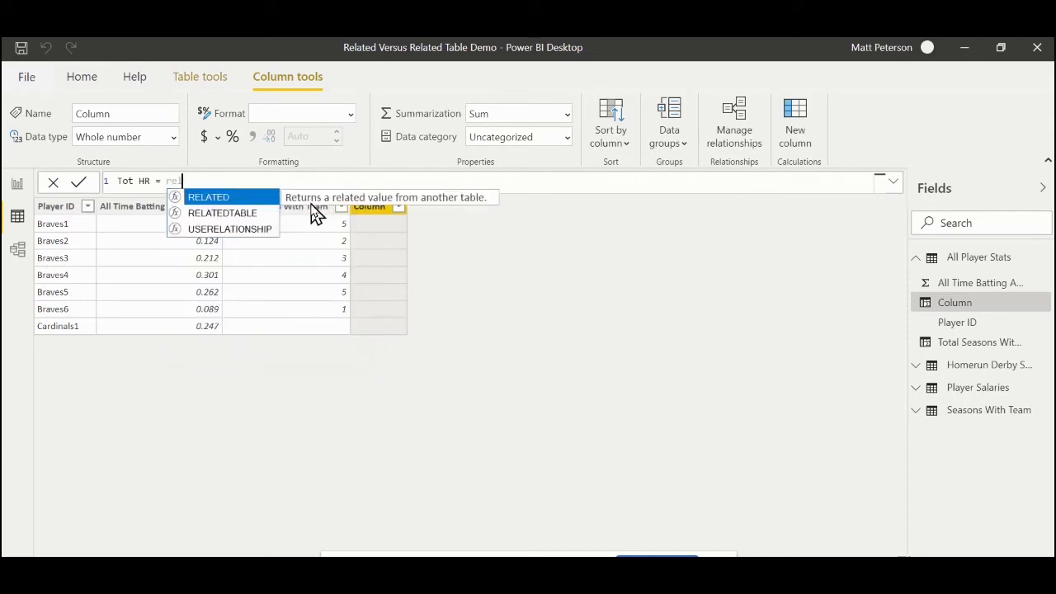
key("Down")
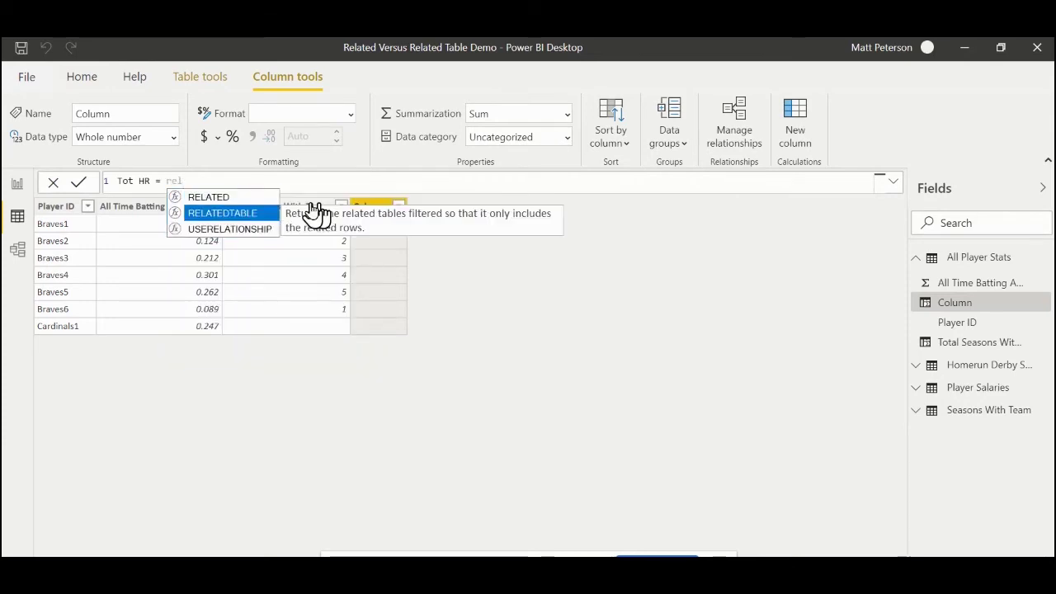
key("Tab")
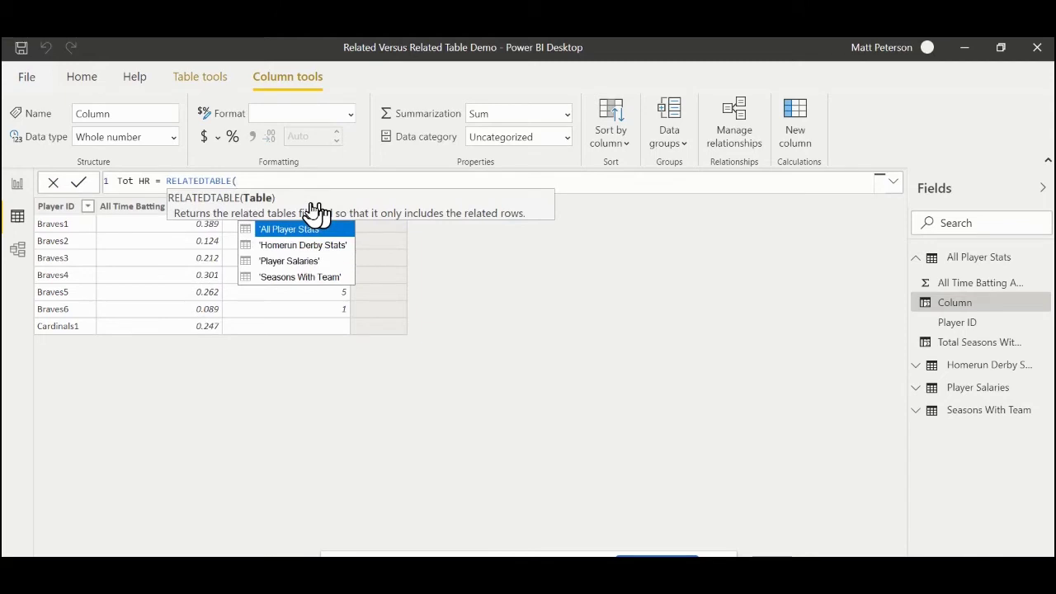
type("'")
key("Down")
key("Tab")
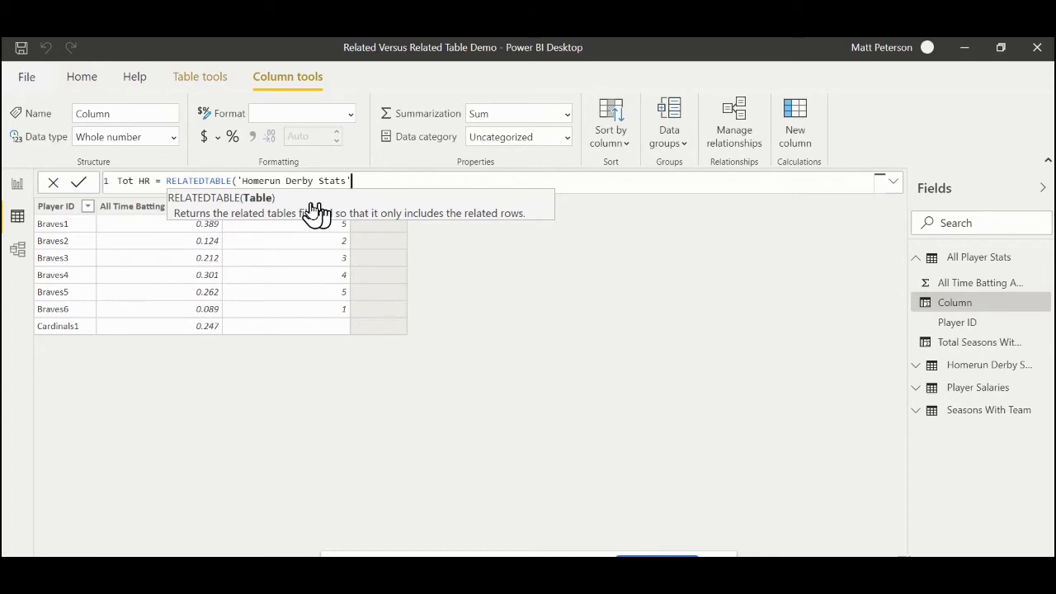
Insert the SUMX function in front of RELATEDTABLE in the Tot HR formula.
key("Left")
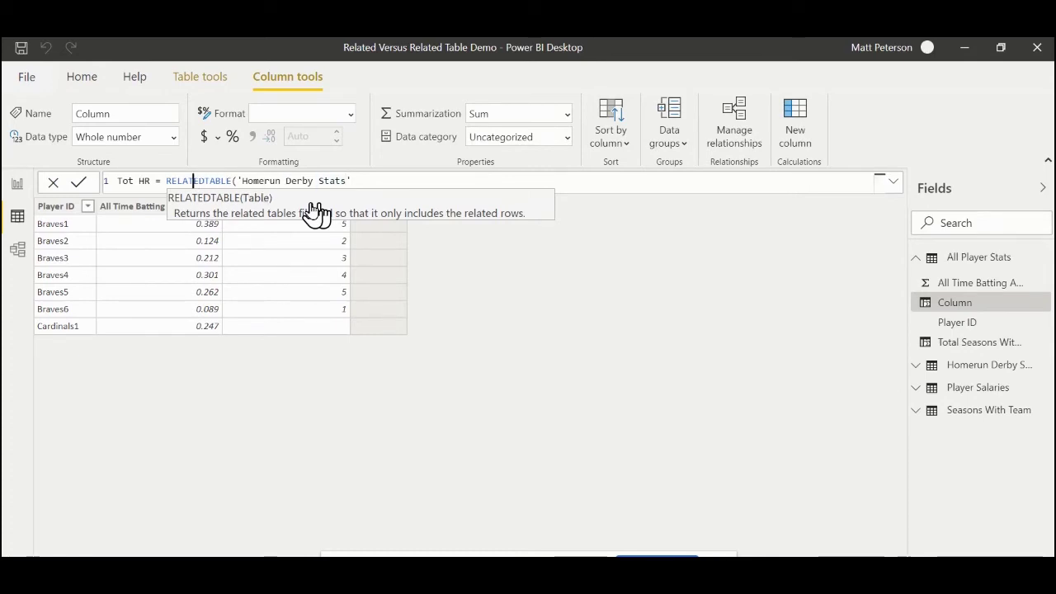
key("Left")
key("Left")
key("Left")
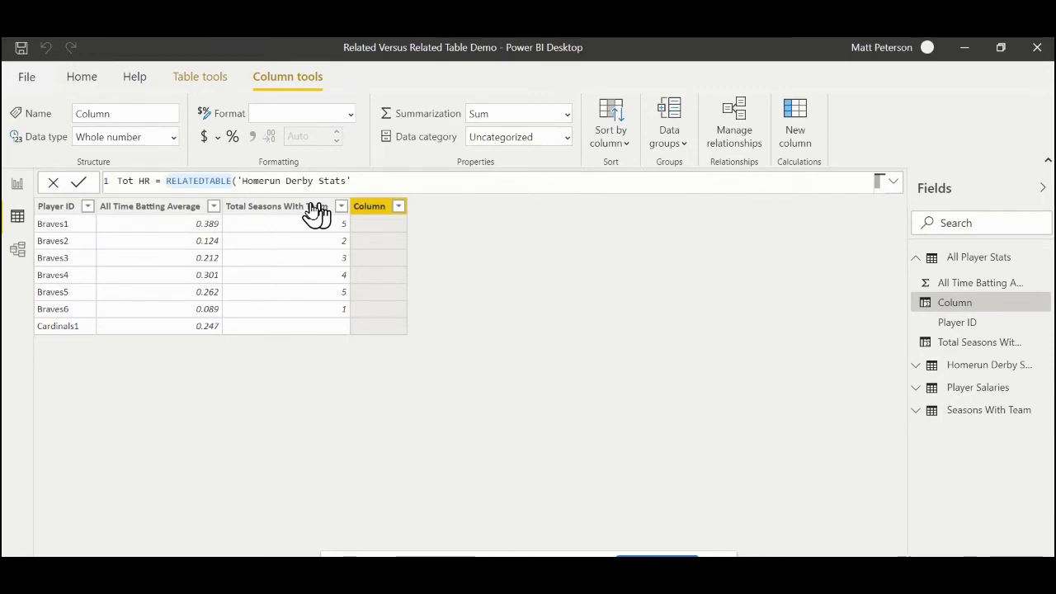
type("sum")
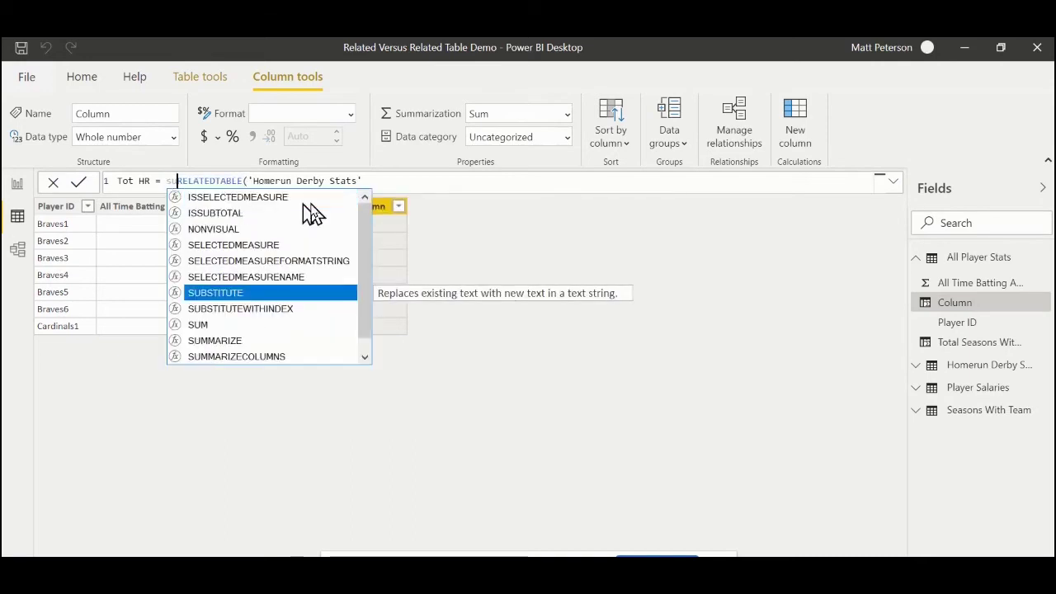
key("Down")
key("Down")
key("Down")
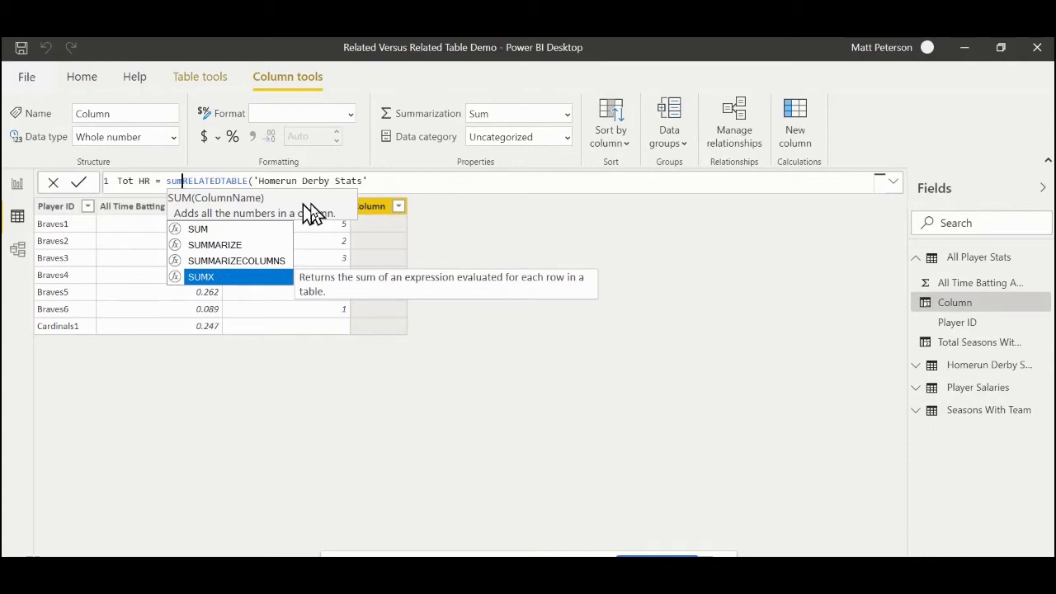
key("Tab")
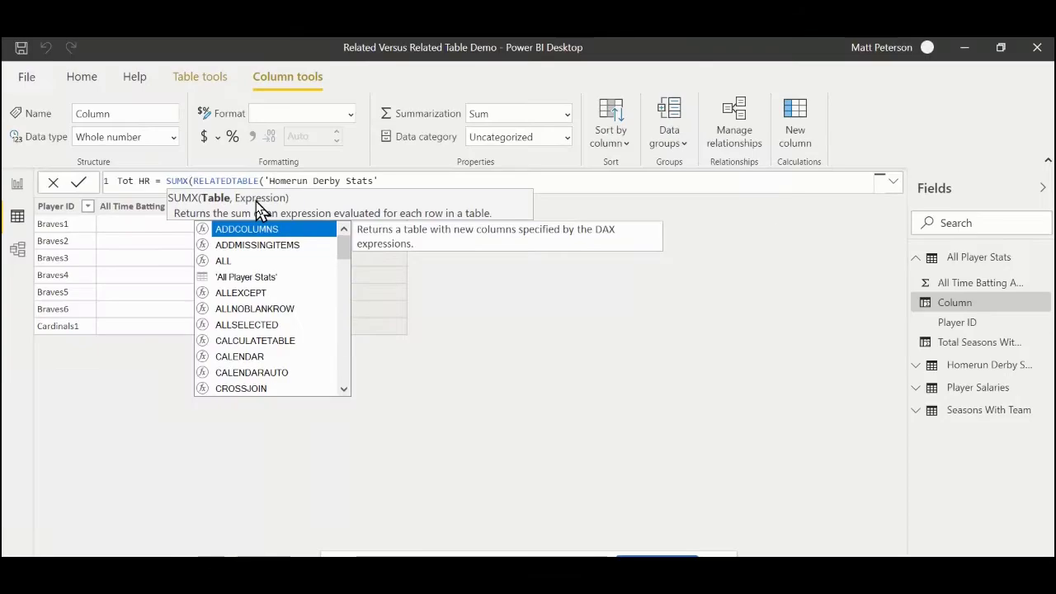
Close RELATEDTABLE, add 'Homerun Derby Stats'[Homeruns] as the SUMX expression, and commit the Tot HR formula.
left_click(412, 181)
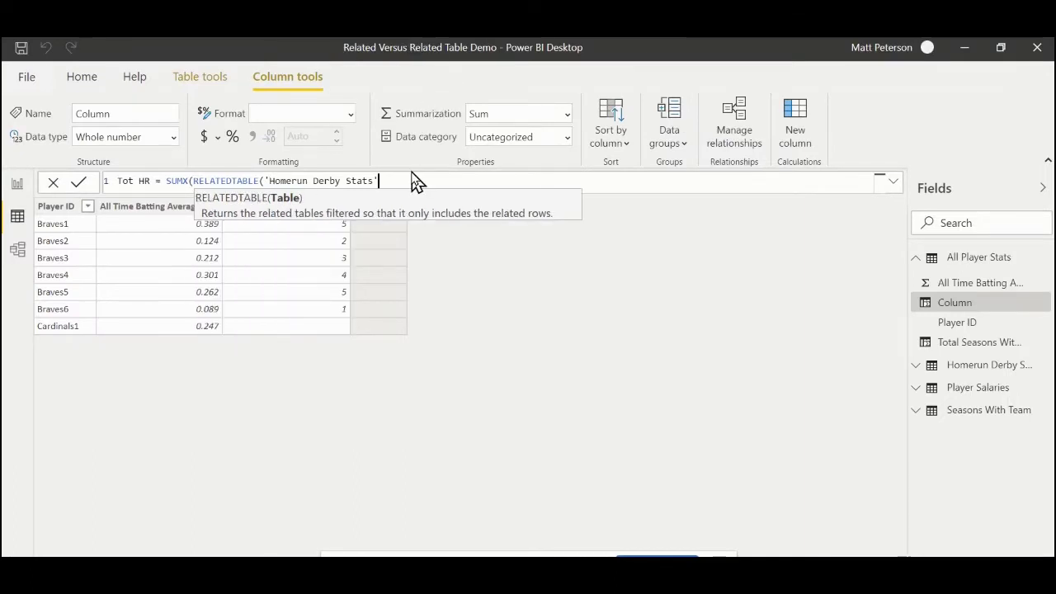
type(")")
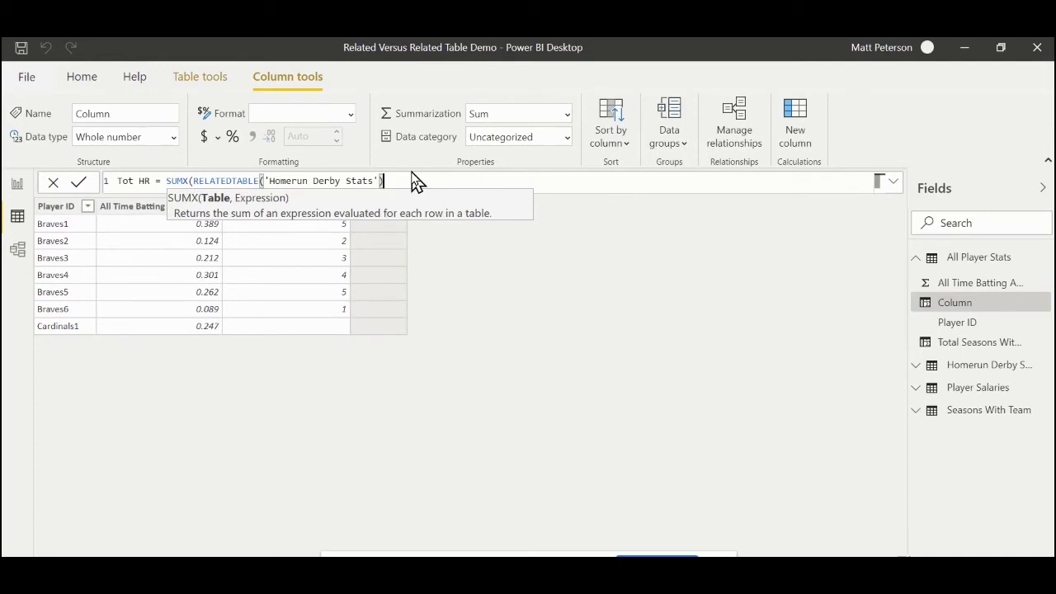
type(",")
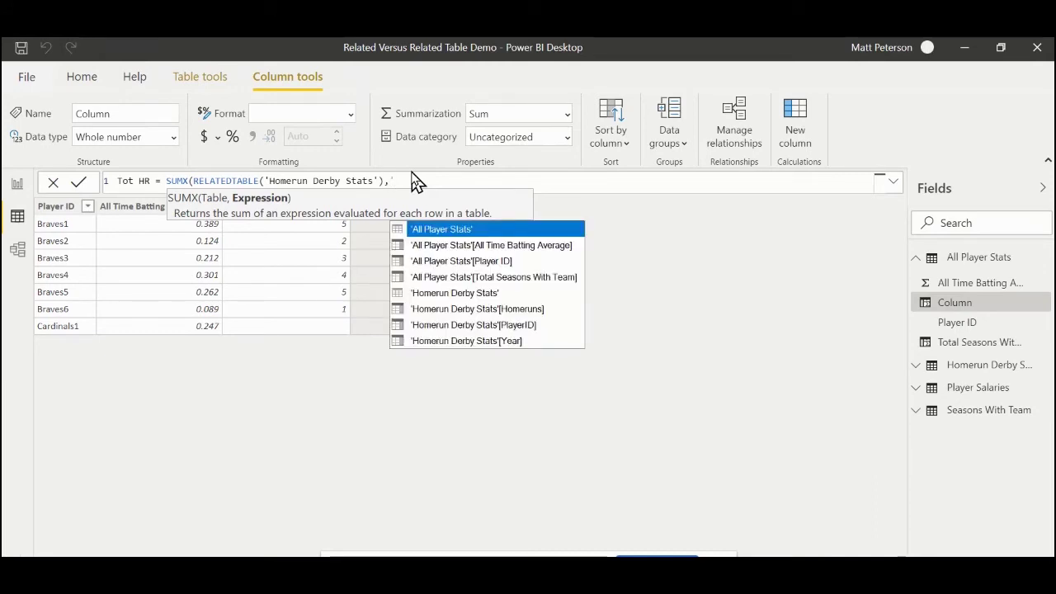
key("Down")
key("Down")
key("Down")
key("Down")
key("Down")
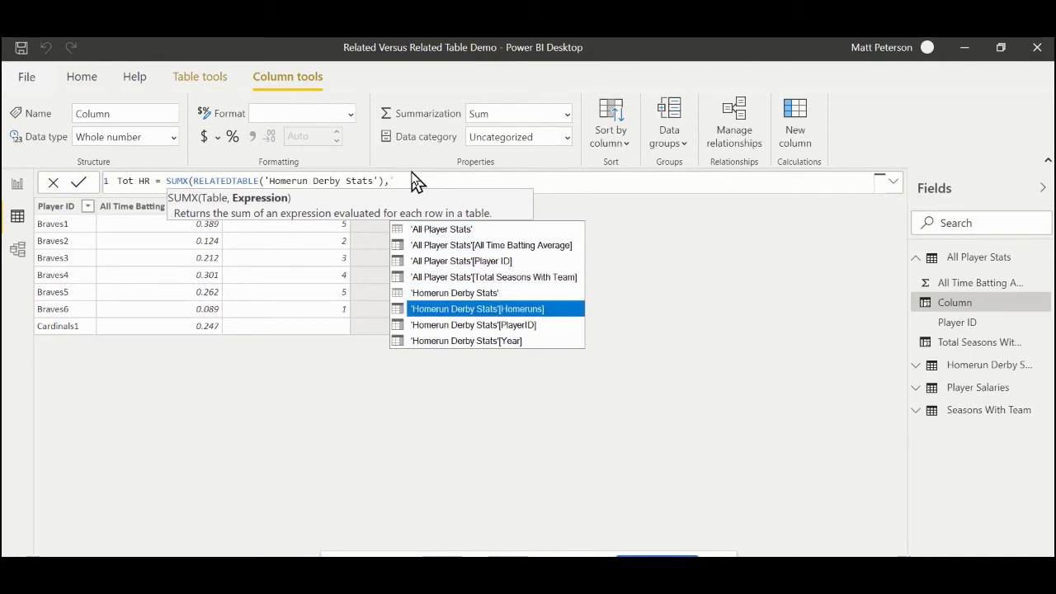
key("Tab")
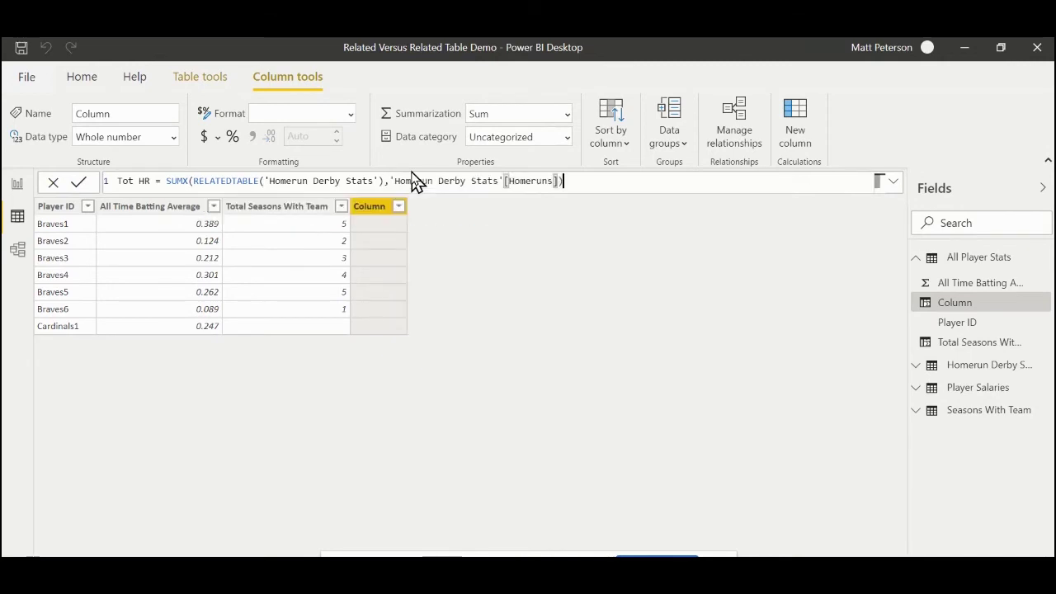
type(")")
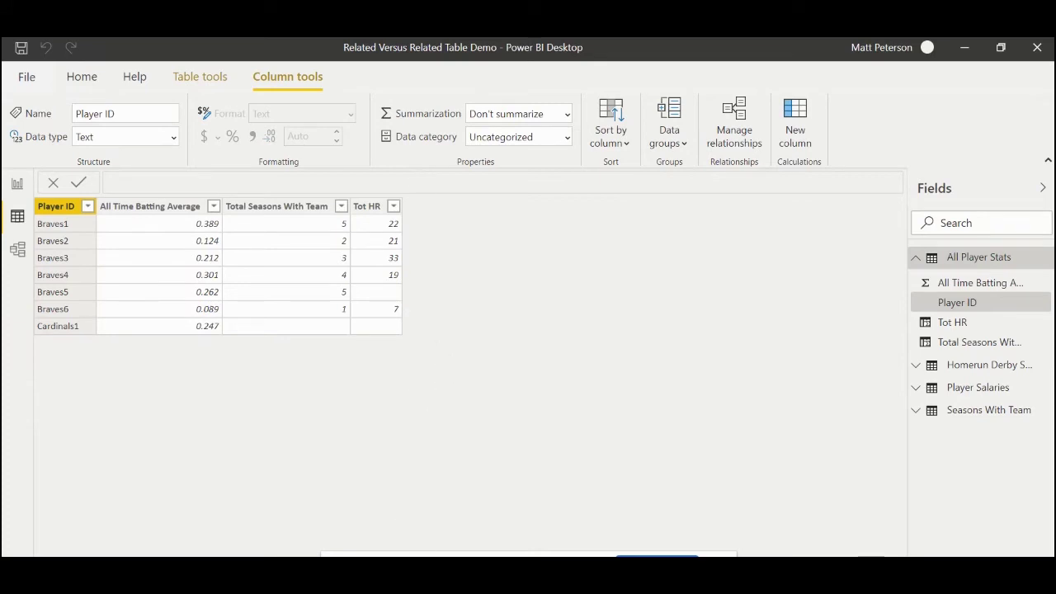
Switch to the OneNote notes and review the average salary example down to its AVERAGEX and RELATEDTABLE formula.
mouse_move(425, 565)
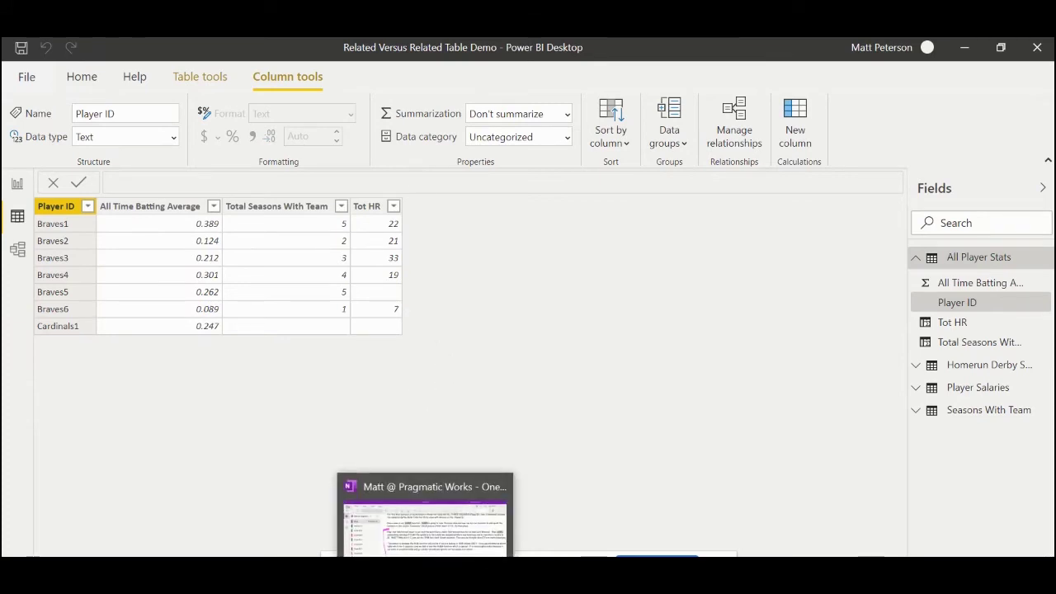
left_click(425, 516)
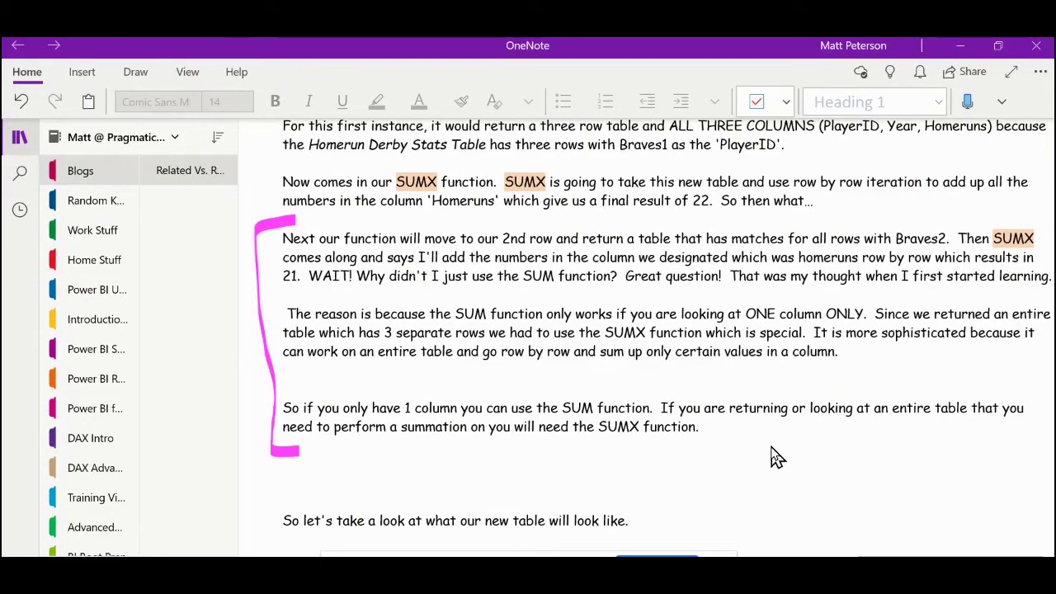
scroll(775, 458, "down", 5)
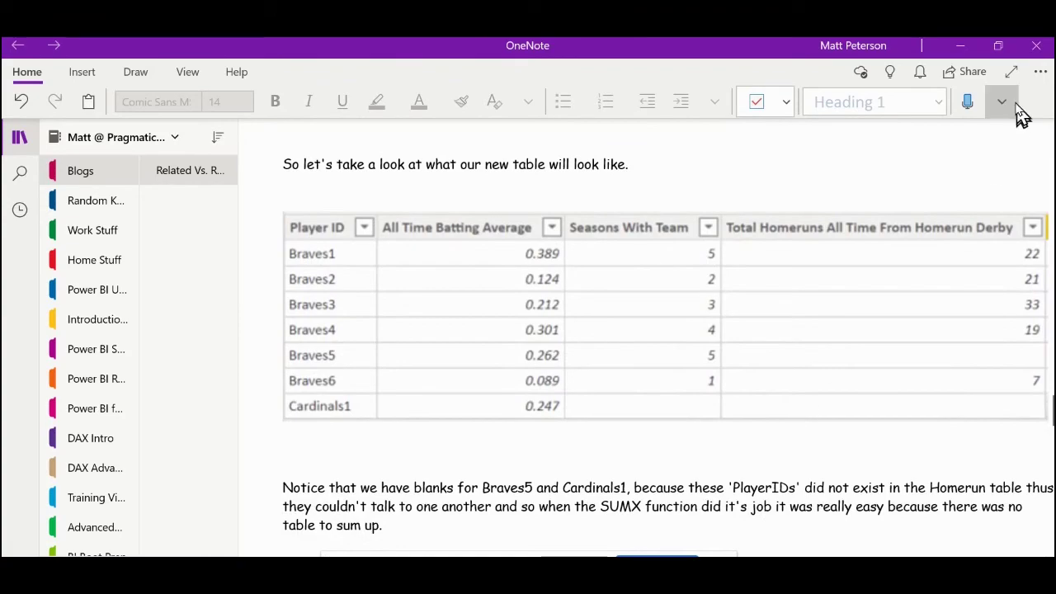
left_click(1011, 73)
scroll(792, 304, "down", 4)
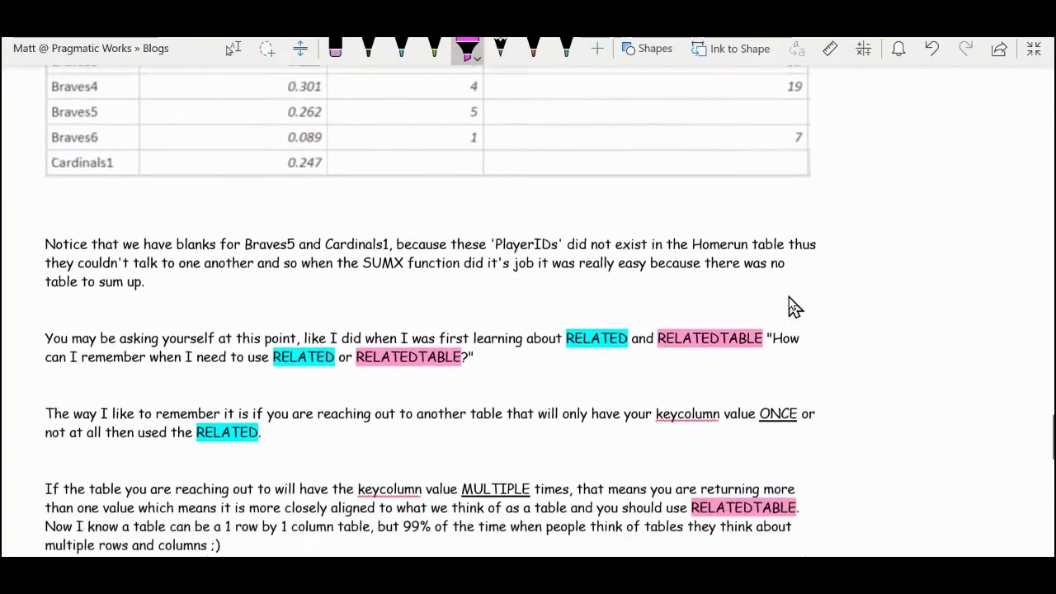
scroll(788, 312, "down", 8)
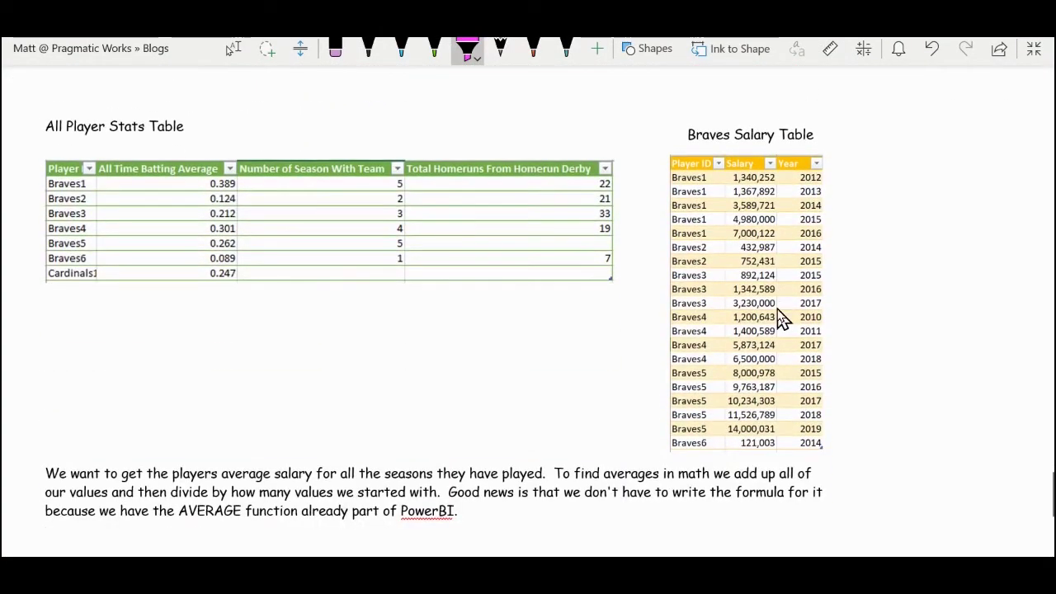
scroll(781, 313, "up", 1)
scroll(780, 314, "down", 2)
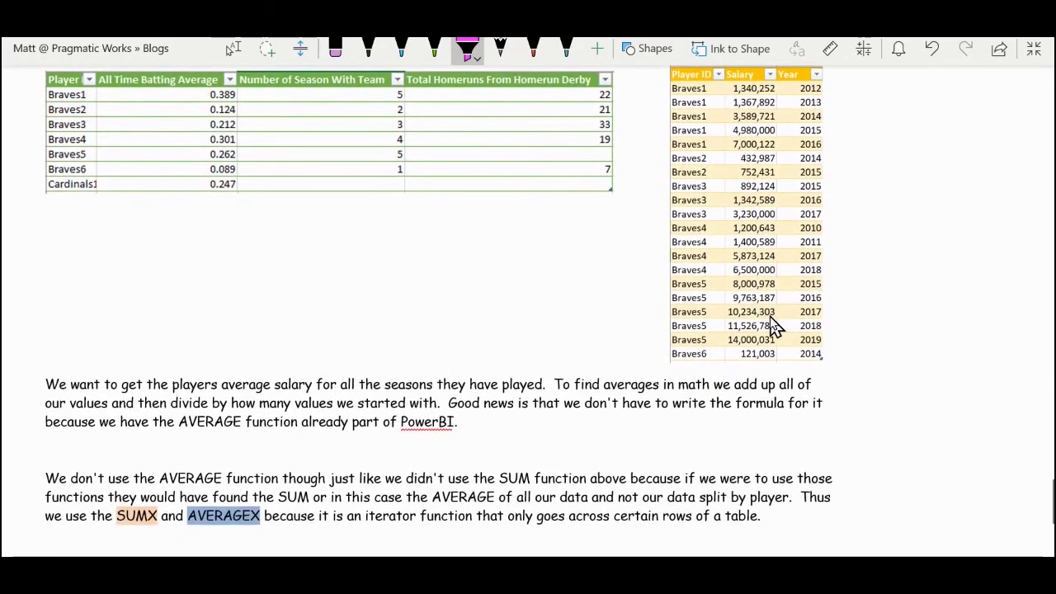
scroll(770, 322, "down", 1)
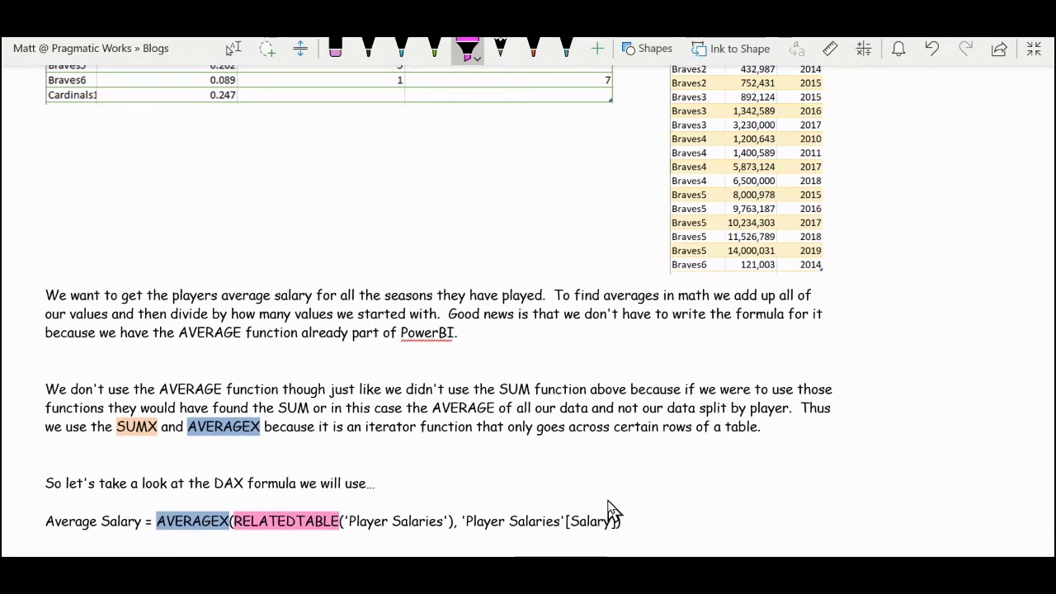
Set the highlighter thickness to 2 mm, ready for marking the player stats and salary tables.
scroll(599, 481, "up", 3)
scroll(598, 480, "up", 1)
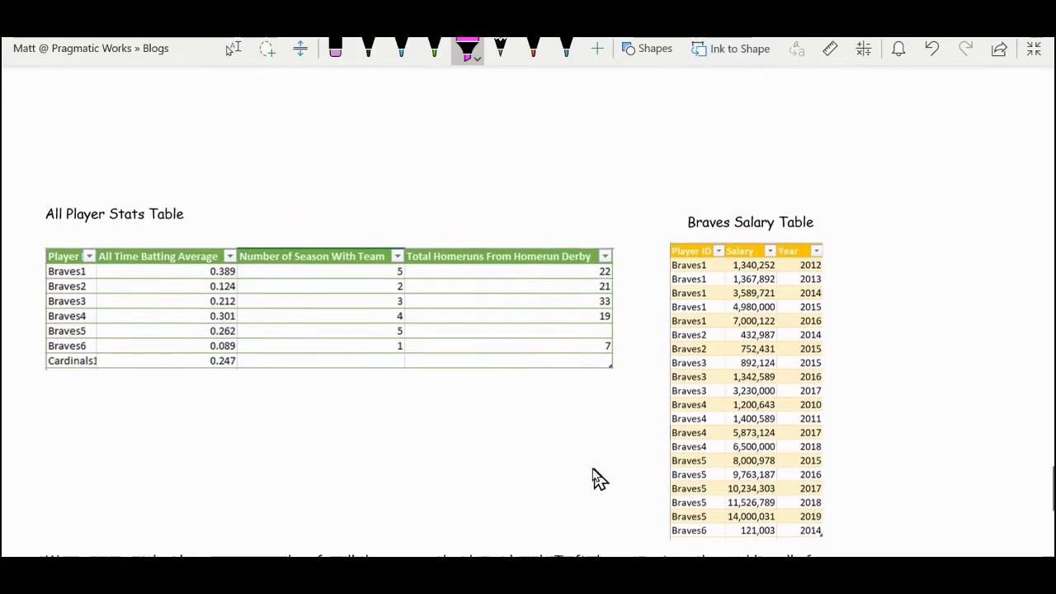
left_click(473, 63)
left_click(491, 119)
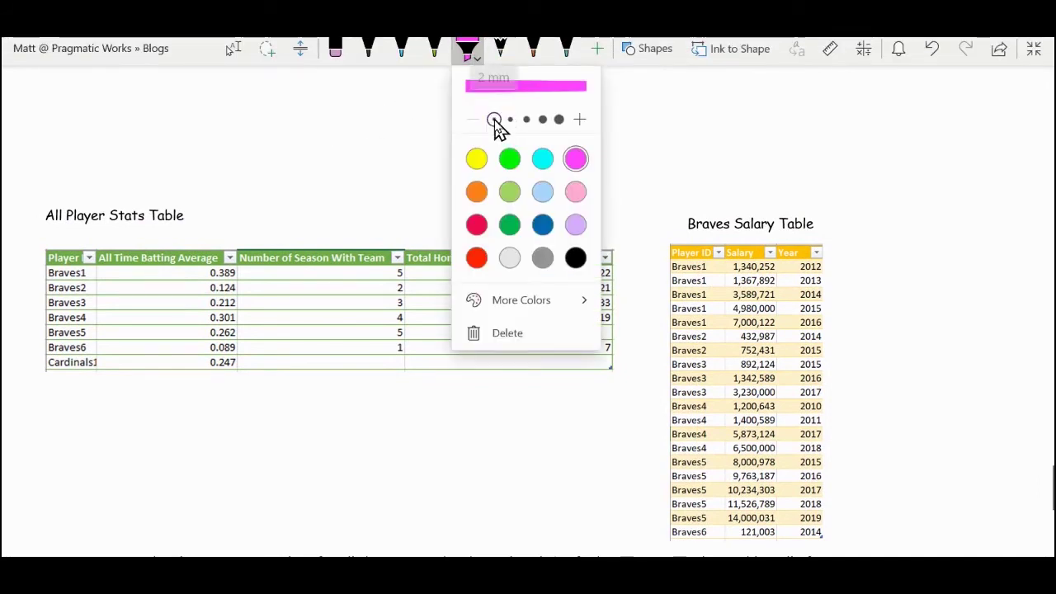
left_click(147, 175)
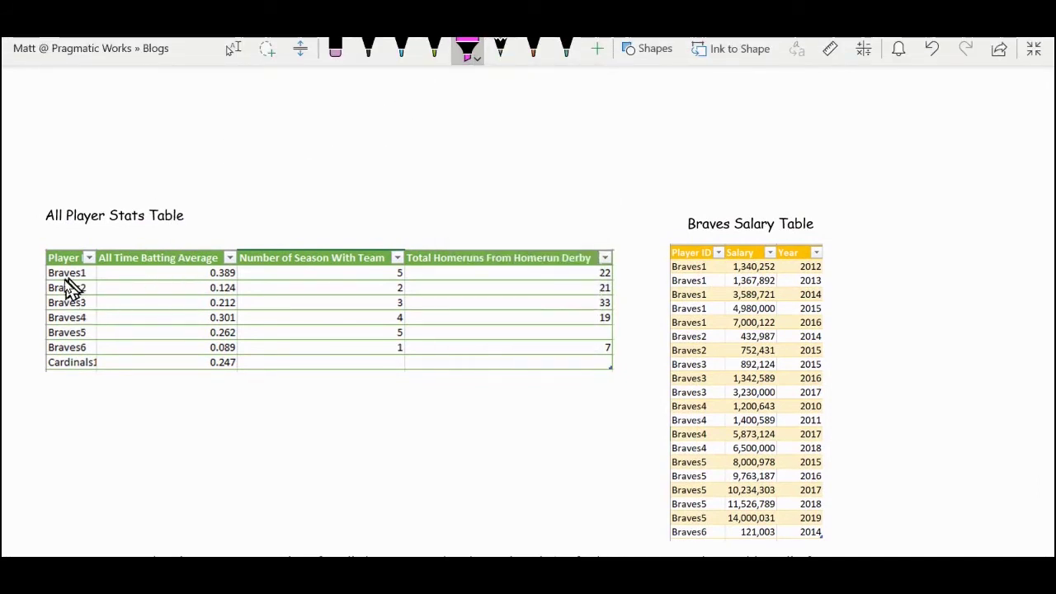
Highlight Braves2 in the All Player Stats Table and its 2014 and 2015 Braves Salary Table rows, and mark the end of its stats row.
scroll(411, 353, "down", 2)
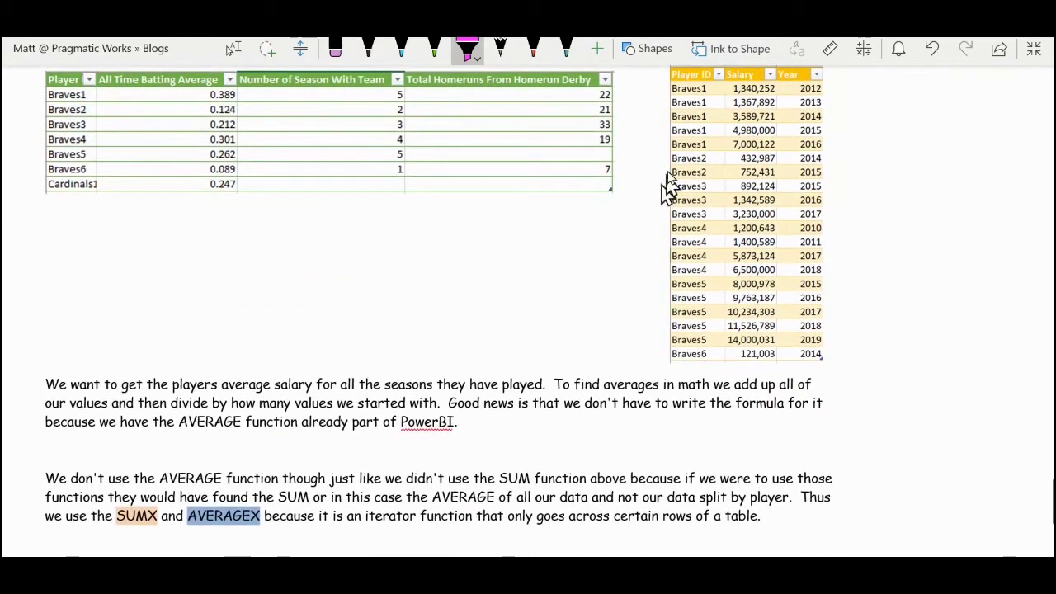
scroll(726, 185, "up", 1)
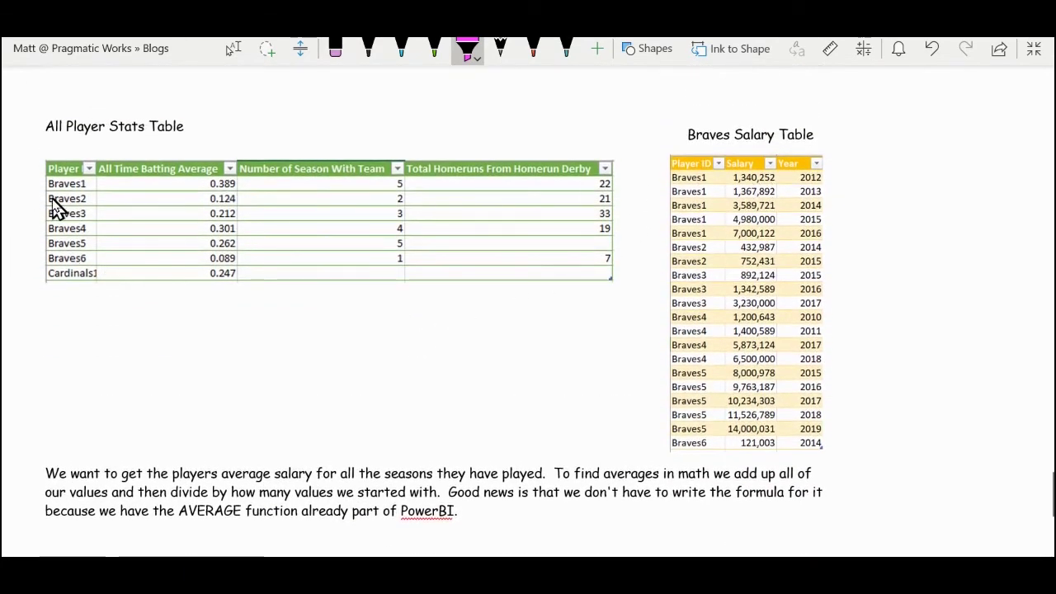
left_click_drag(48, 199, 86, 198)
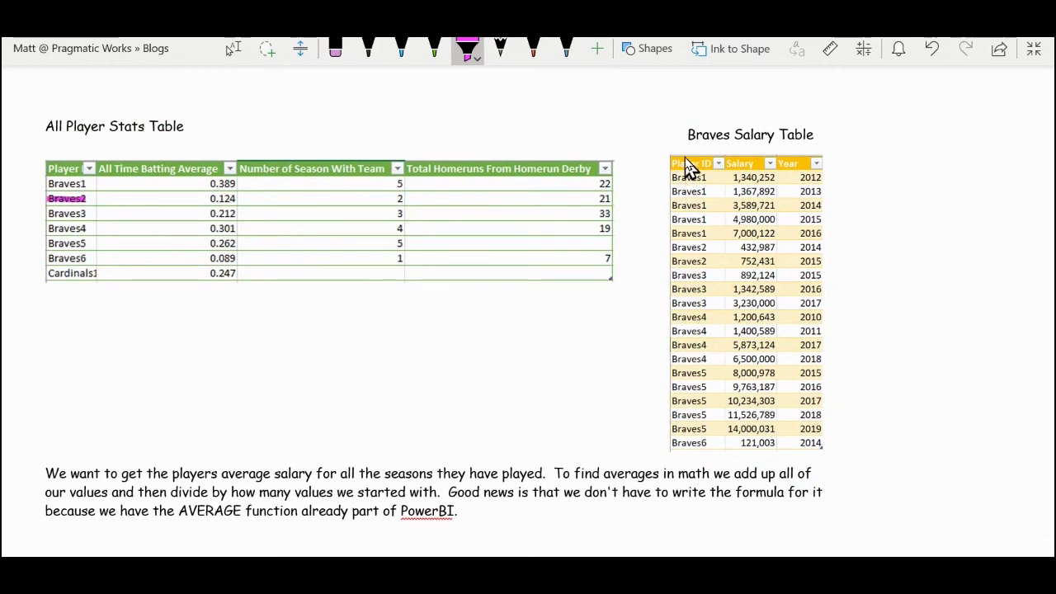
left_click_drag(676, 253, 822, 252)
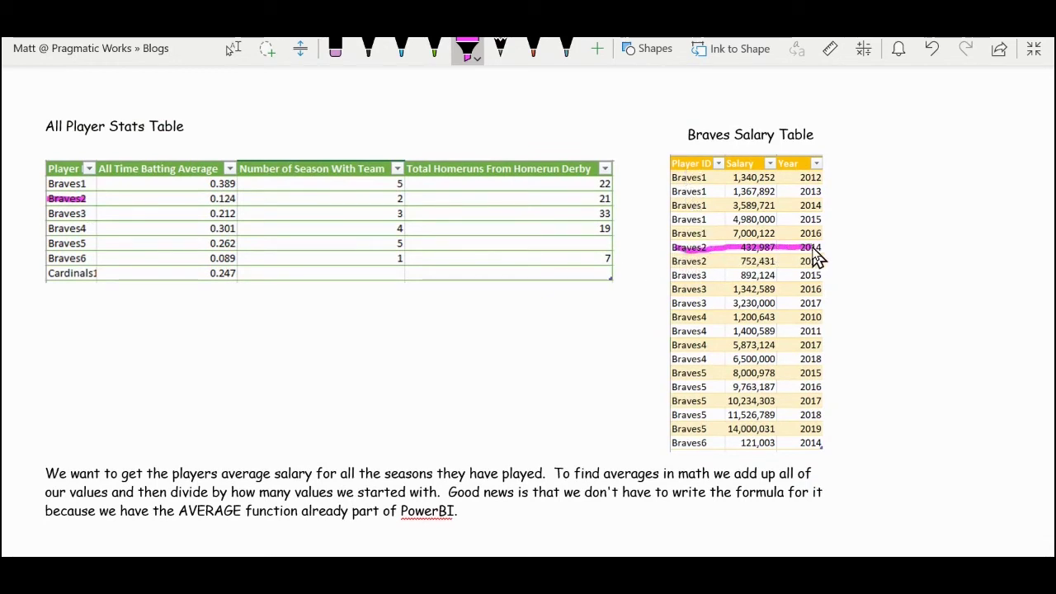
left_click_drag(669, 261, 827, 262)
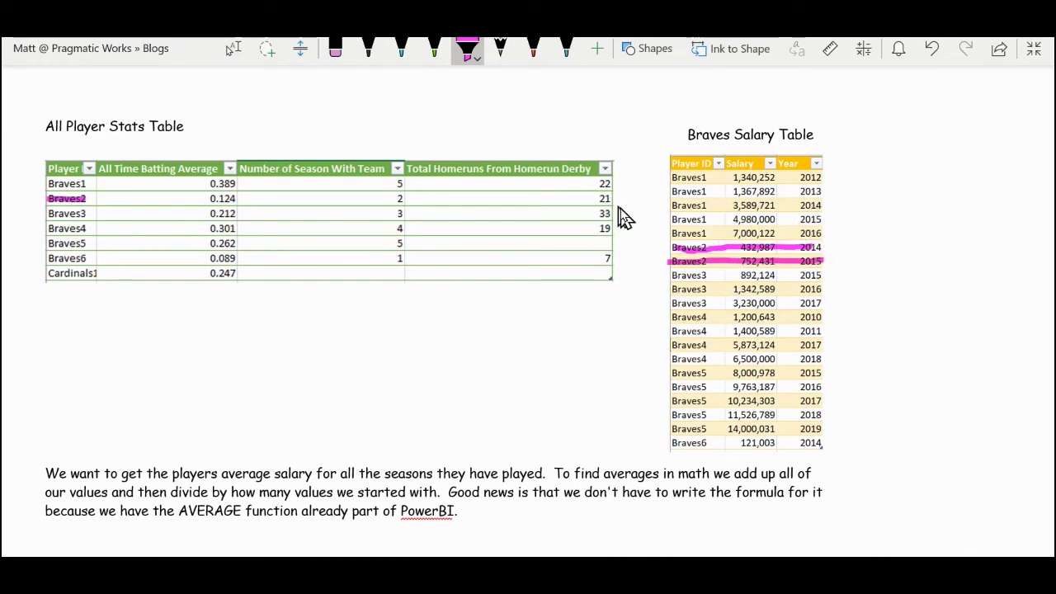
left_click_drag(615, 200, 645, 200)
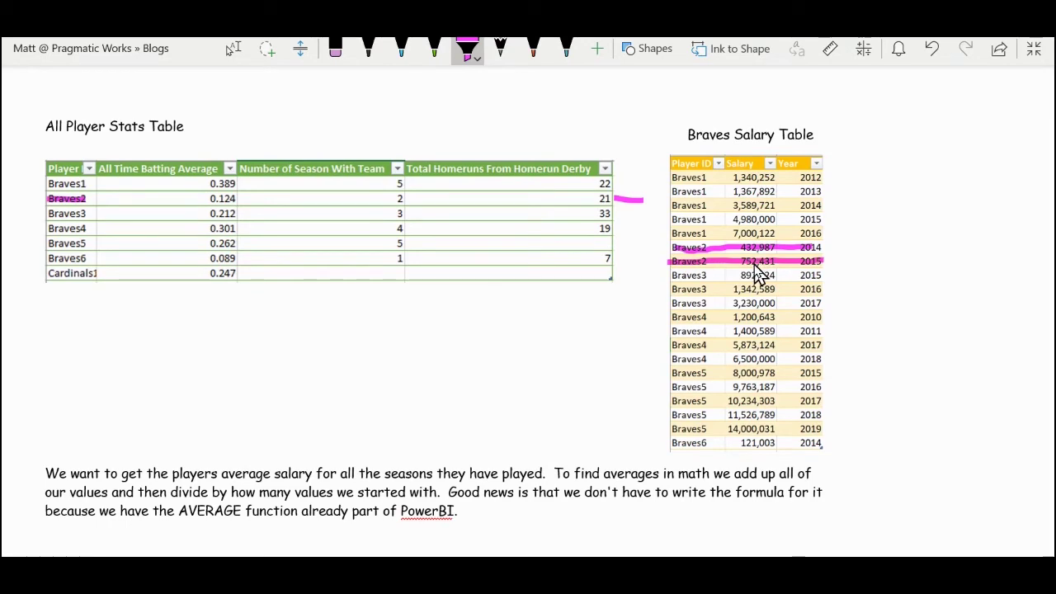
Review the AVERAGEX and RELATEDTABLE explanation down to the Average Salary results table, and switch back to Power BI Desktop.
scroll(743, 281, "down", 10)
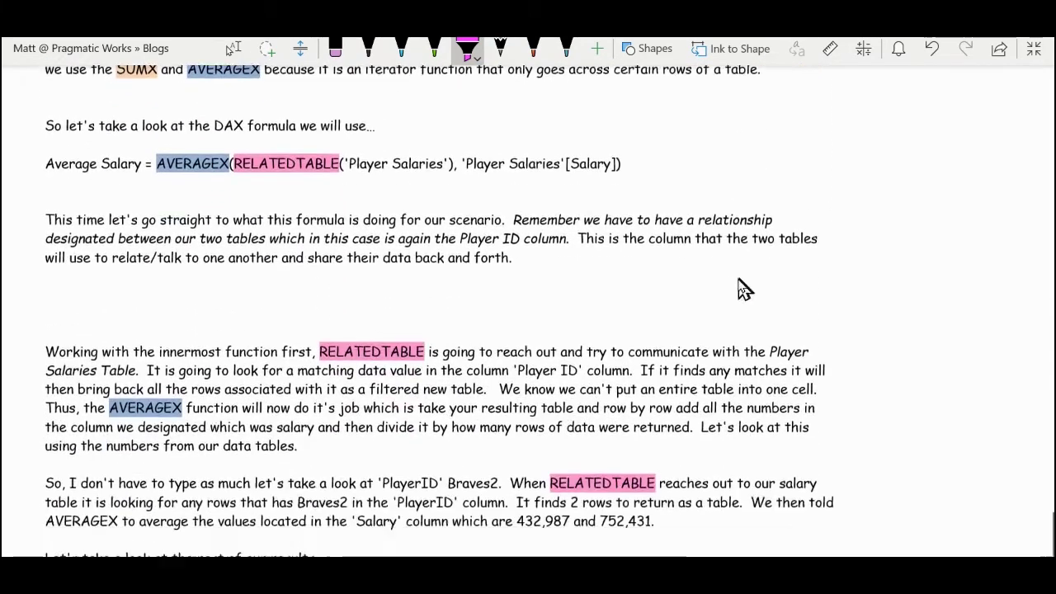
scroll(743, 289, "down", 3)
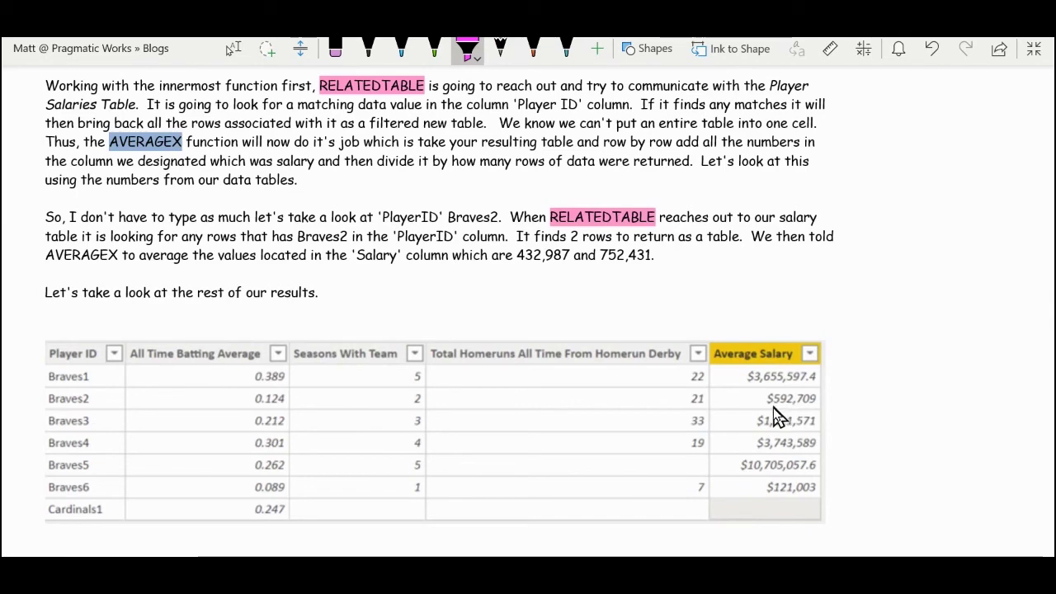
scroll(846, 405, "up", 1)
left_click(1035, 51)
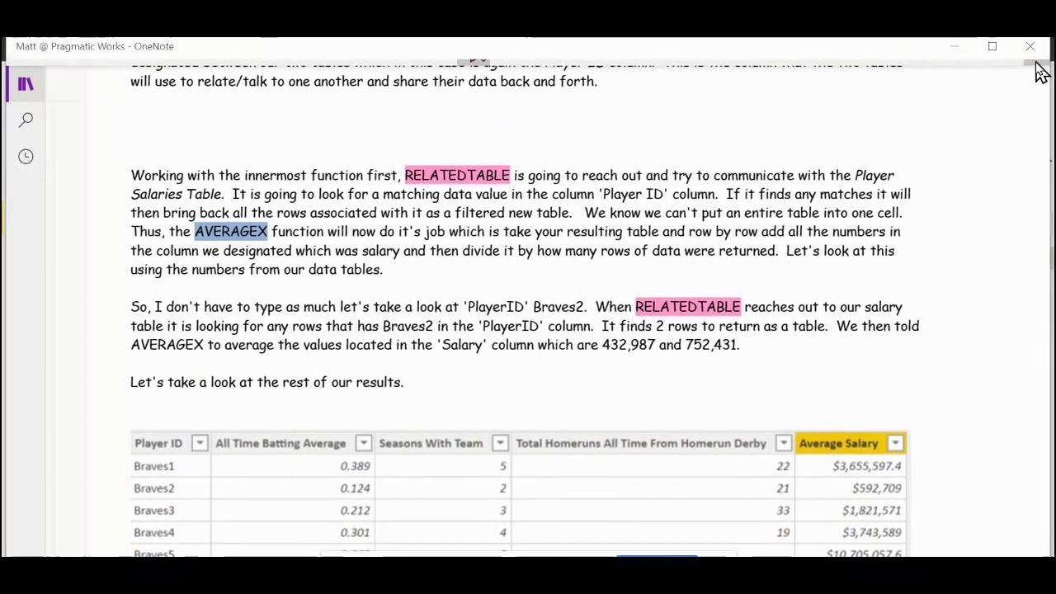
left_click(694, 555)
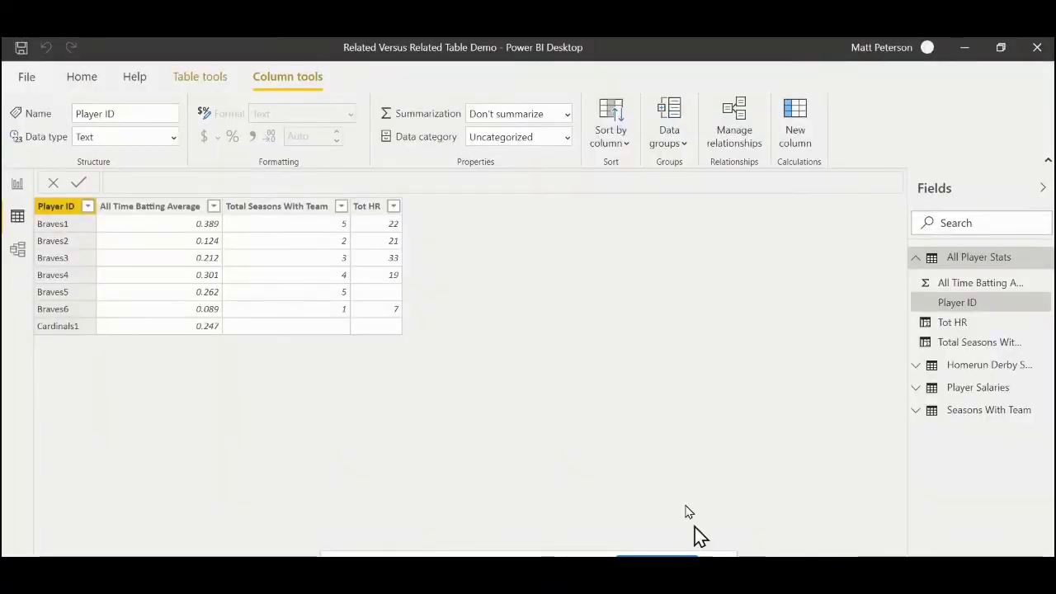
Add a new calculated column named Avg Salary to the All Player Stats table.
left_click(999, 262)
left_click(999, 263)
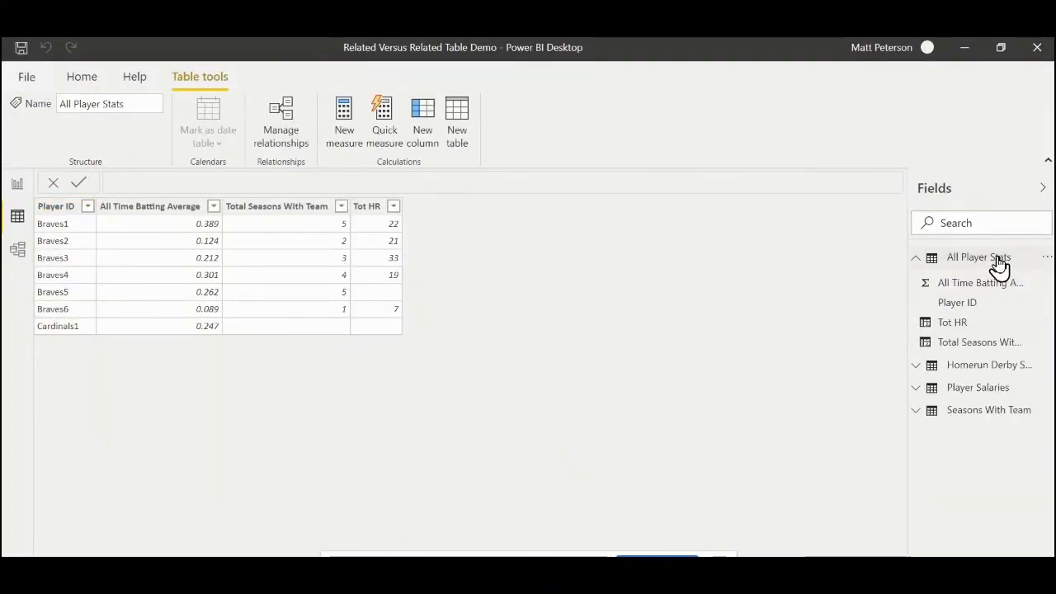
right_click(999, 265)
left_click(960, 299)
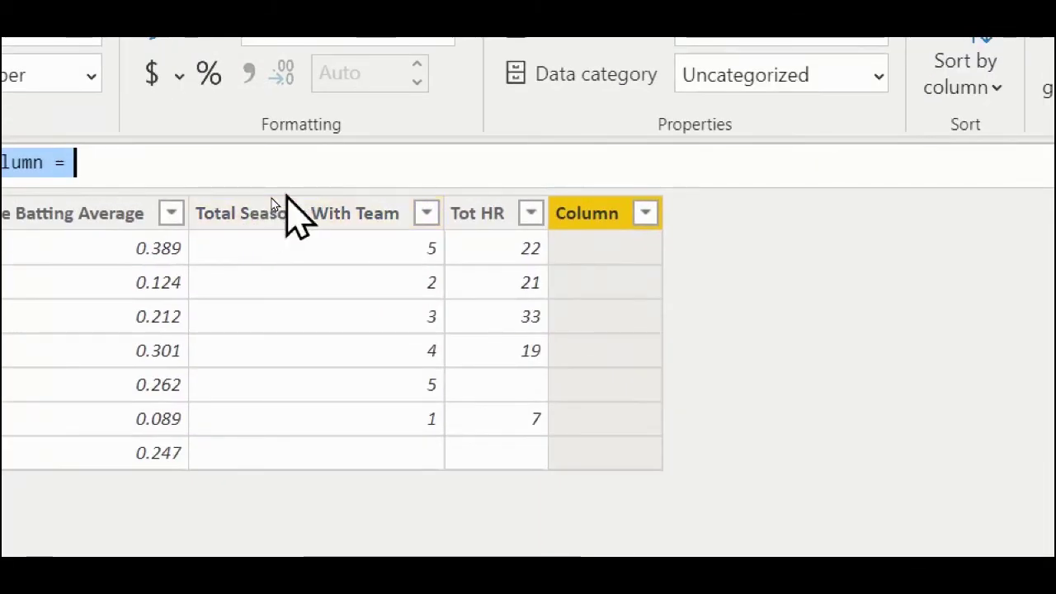
type("Avg Salary ")
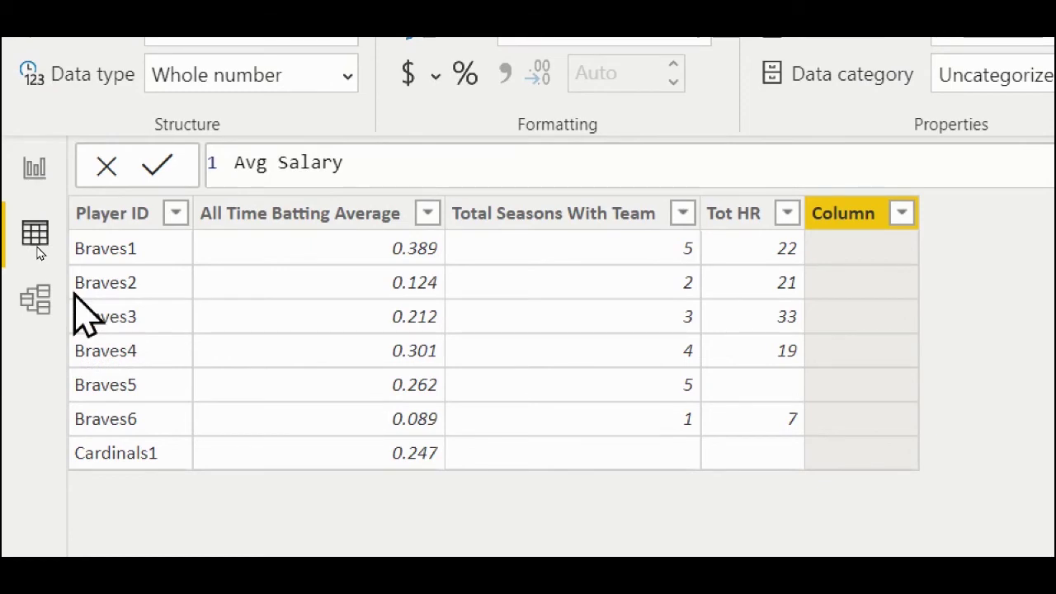
type("= ")
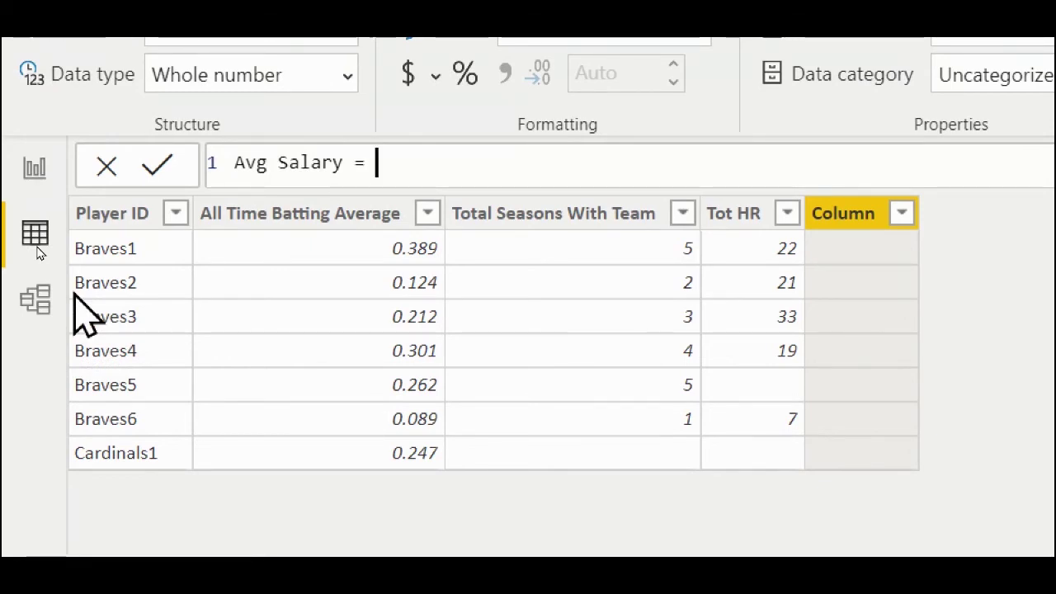
Begin the Avg Salary formula with the AVERAGEX function.
type("aver")
key("Down")
key("Down")
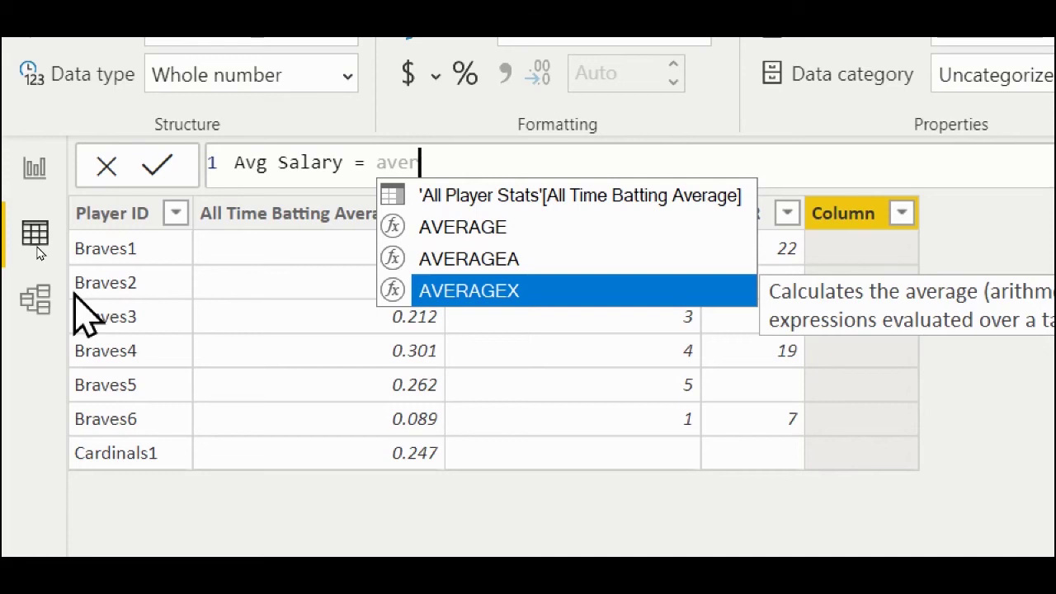
key("Tab")
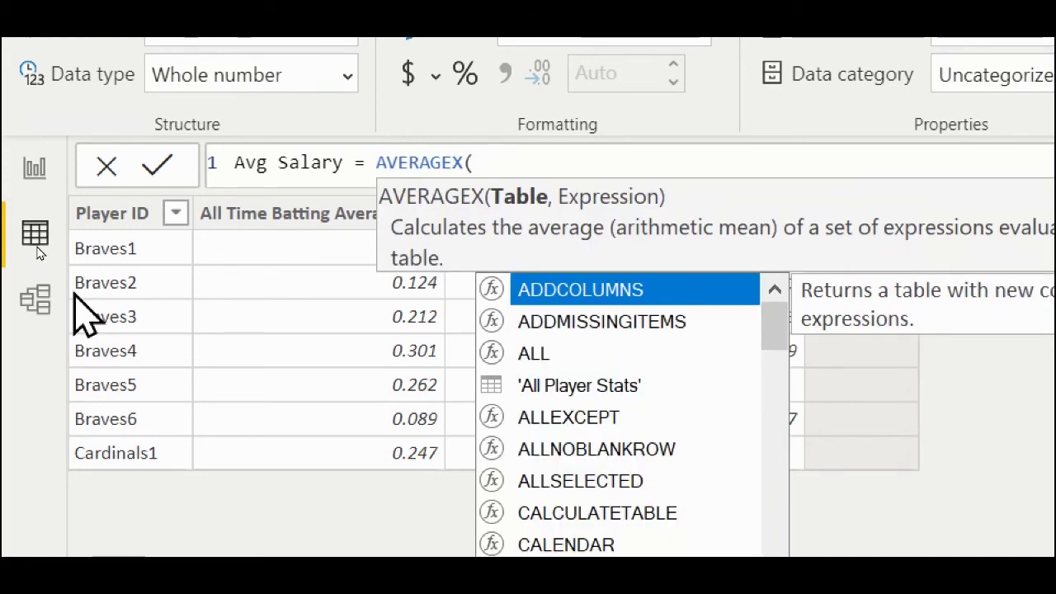
Nest RELATEDTABLE('Player Salaries') as the table argument of AVERAGEX in the Avg Salary formula.
type("rel")
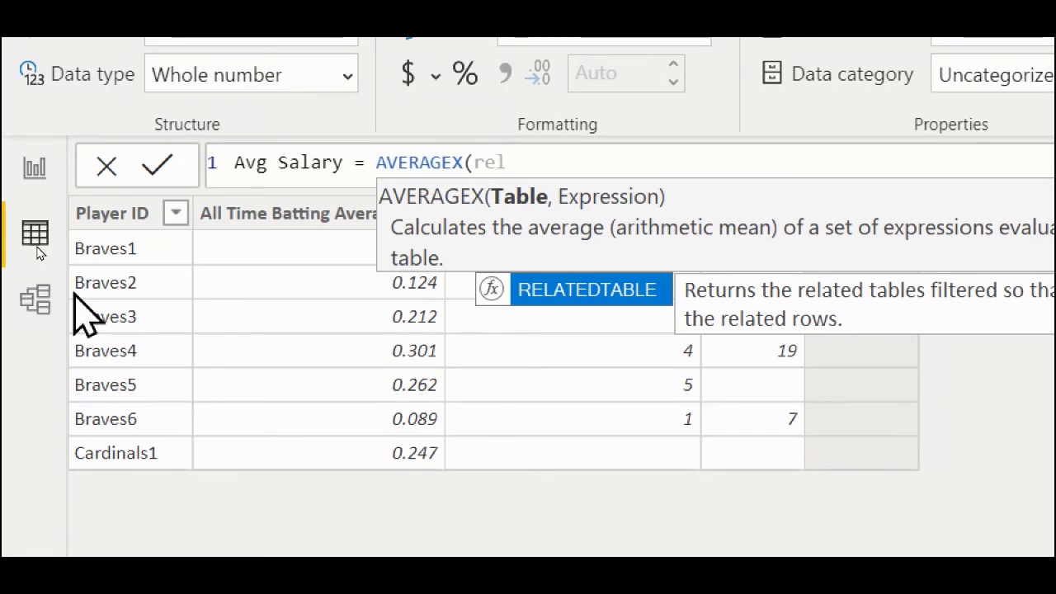
key("Tab")
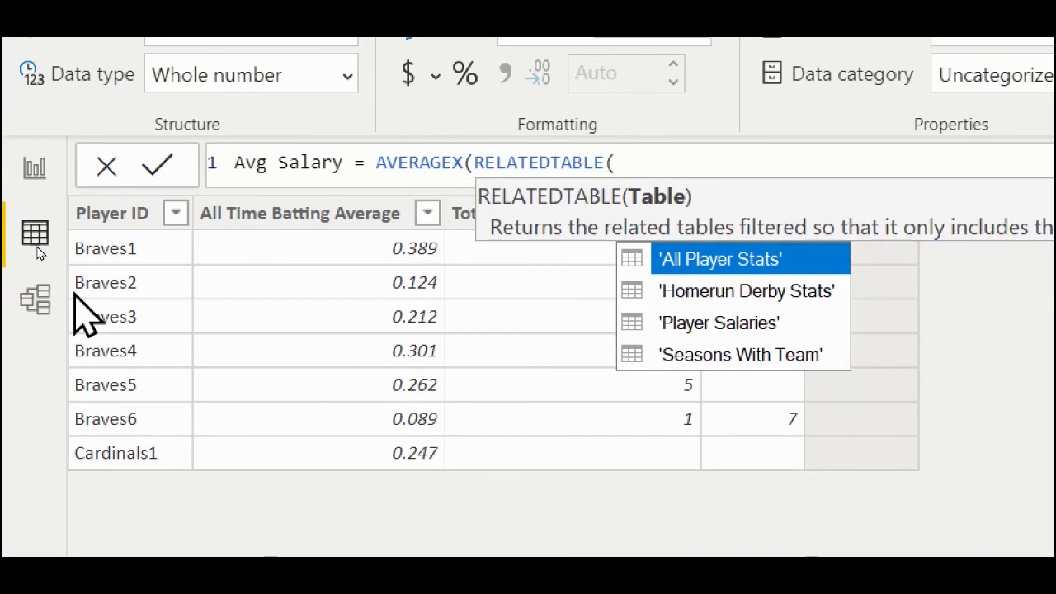
key("Down")
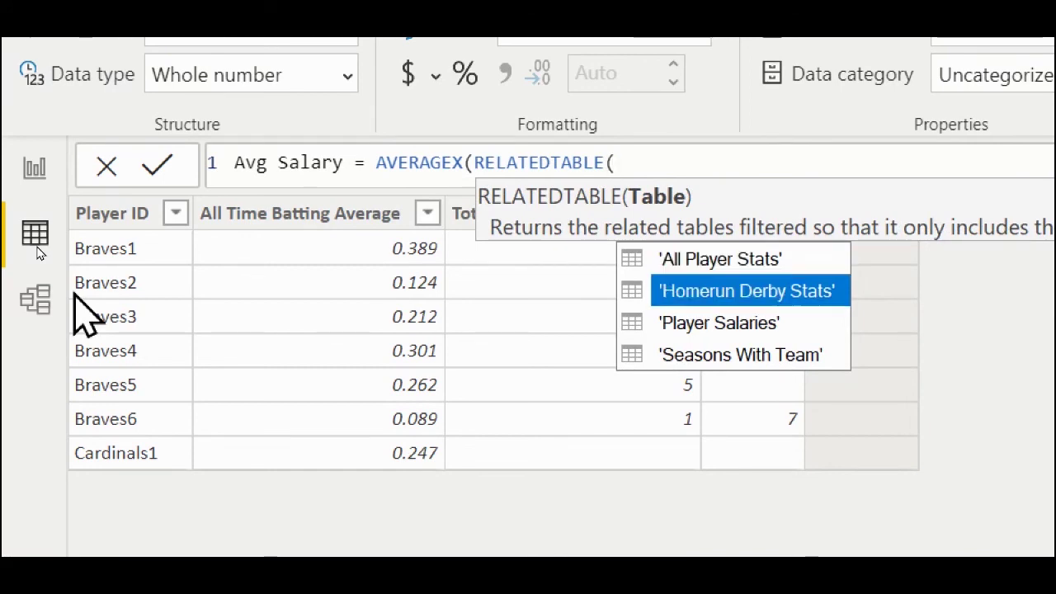
key("Down")
key("Tab")
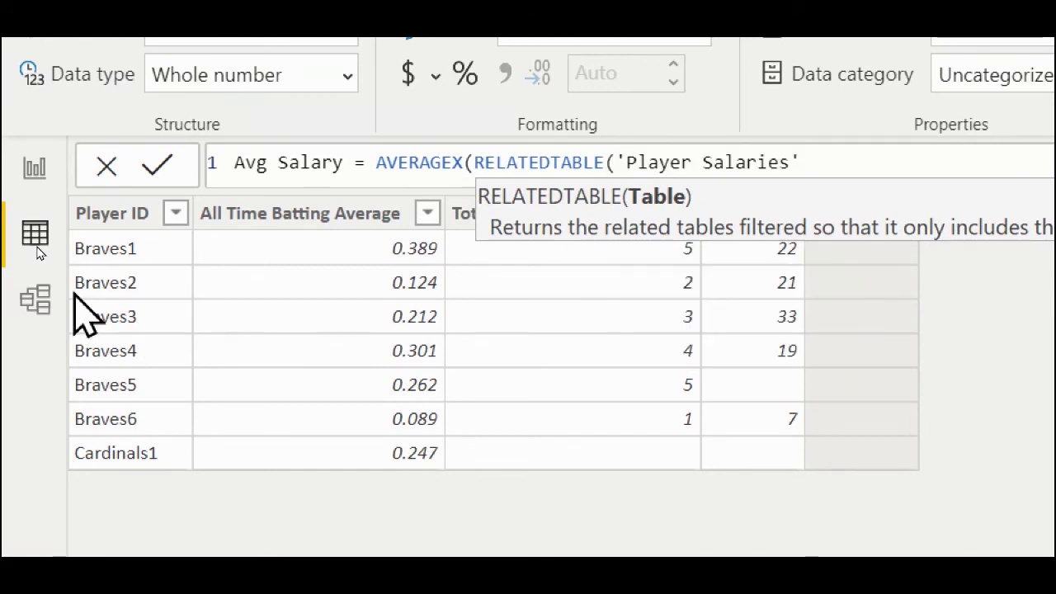
type(")")
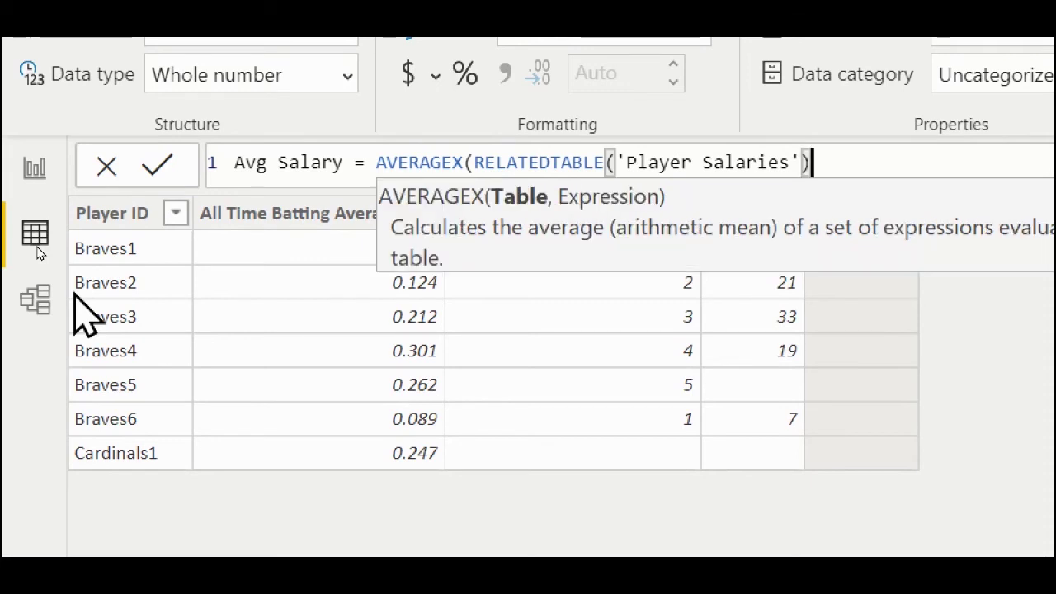
Add 'Player Salaries'[Salary] as the AVERAGEX expression, close the function, and commit the Avg Salary formula.
type(",")
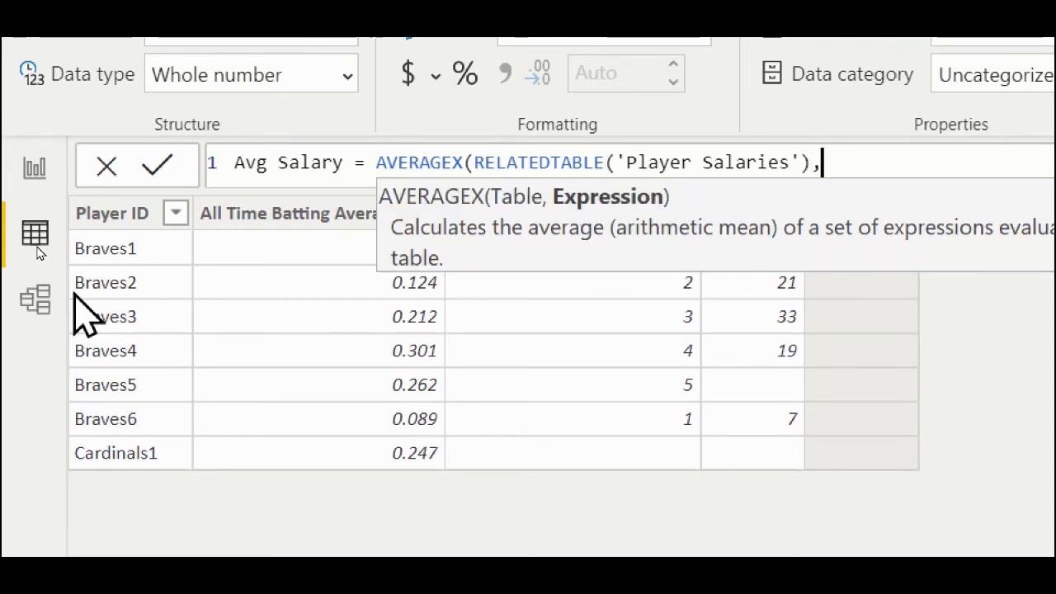
type("'")
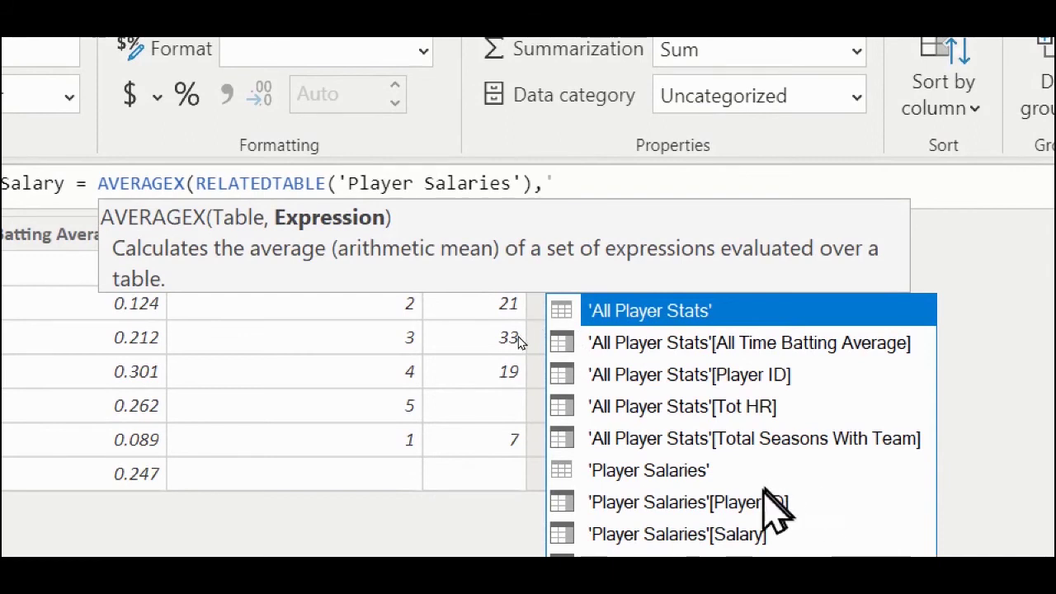
left_click(621, 537)
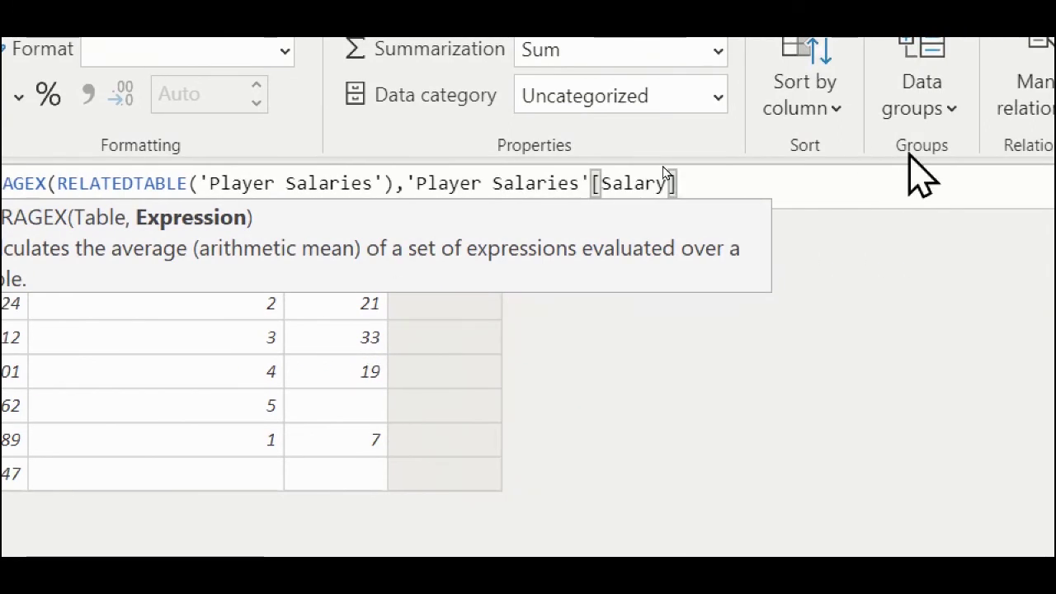
type(")")
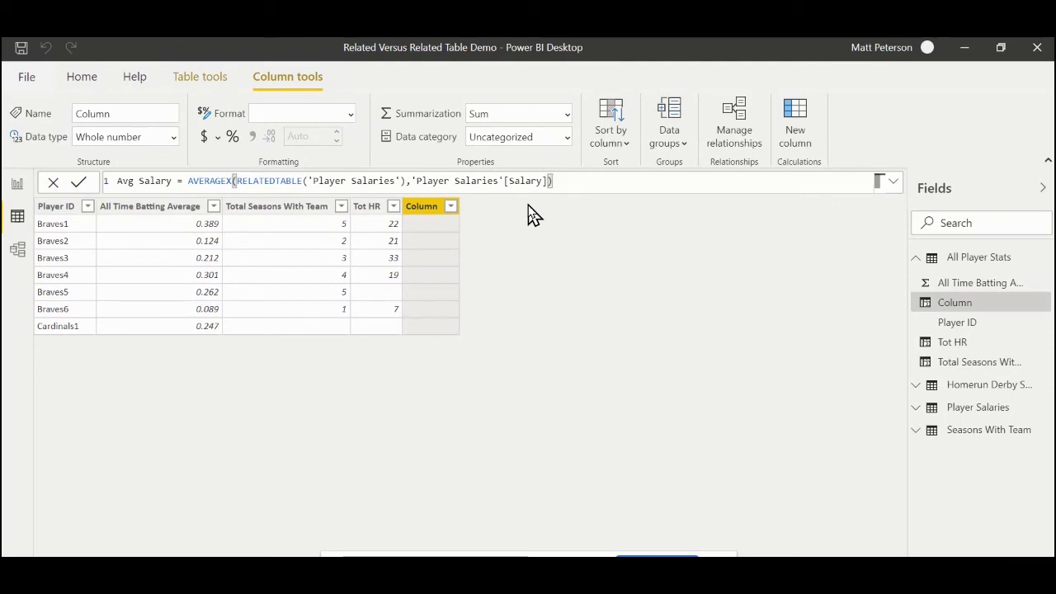
key("Return")
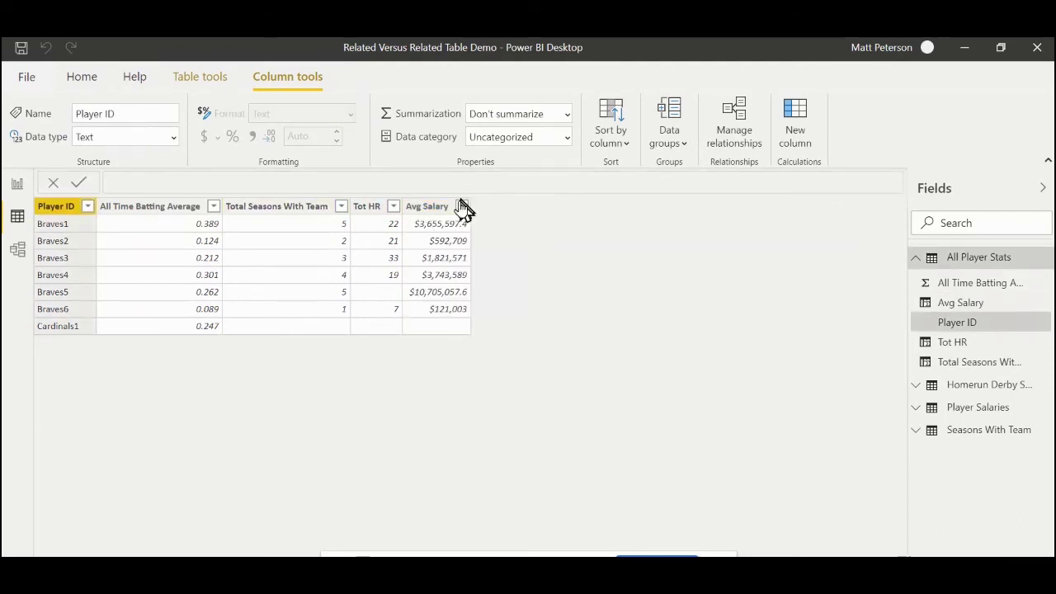
Format the Avg Salary column as dollar currency with two decimal places.
left_click(449, 231)
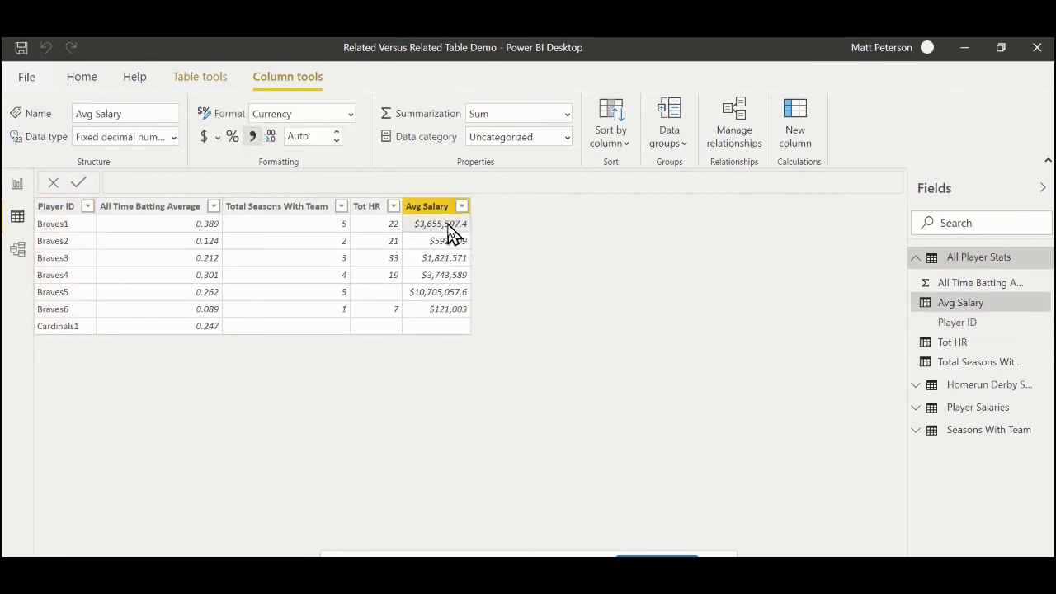
left_click(217, 145)
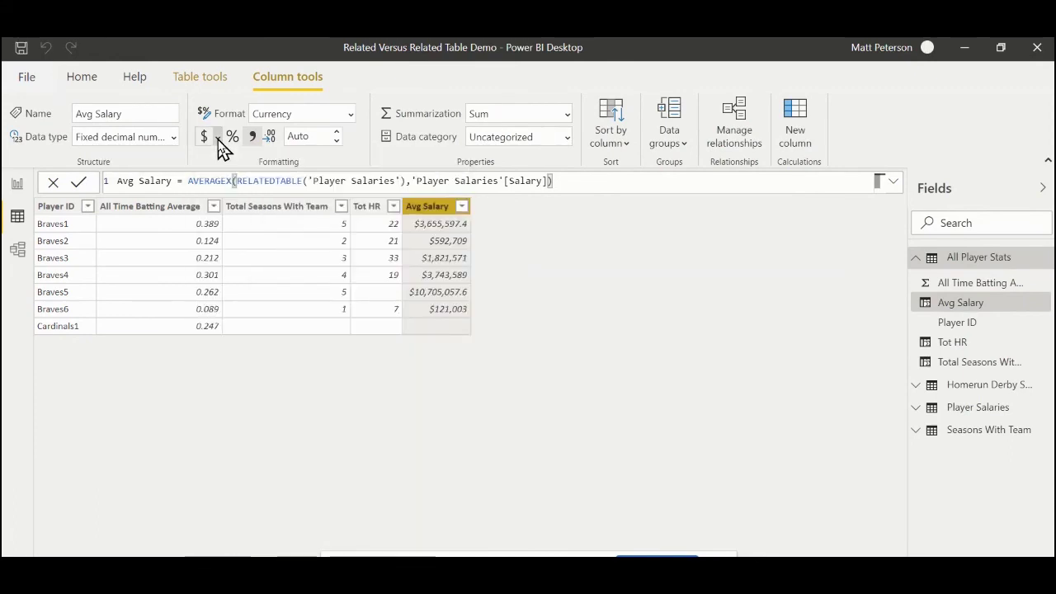
left_click(217, 140)
left_click(239, 274)
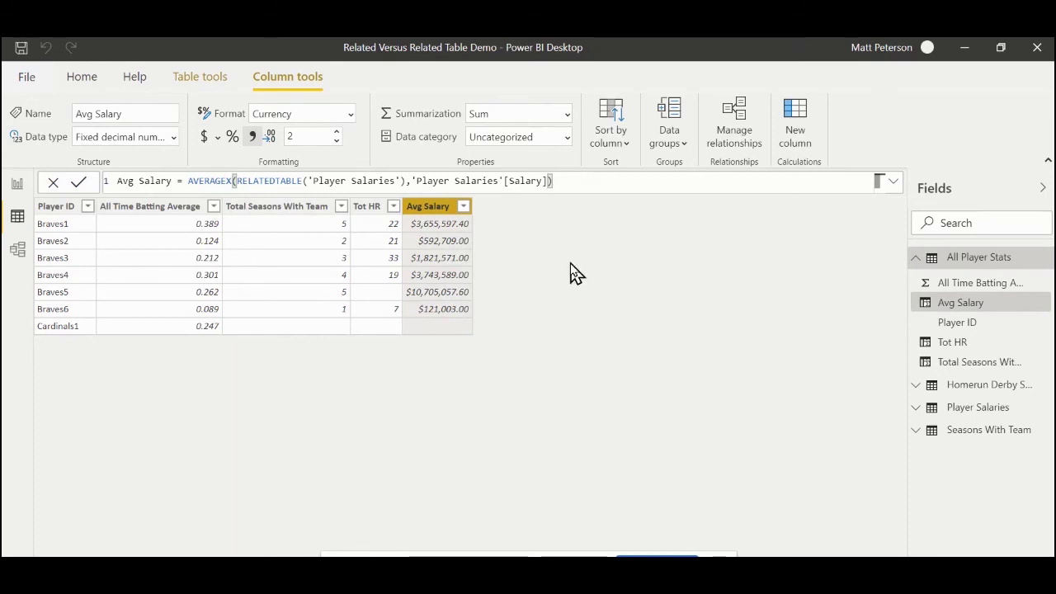
Switch to the OneNote notes and review the Average Salary results table.
left_click(511, 557)
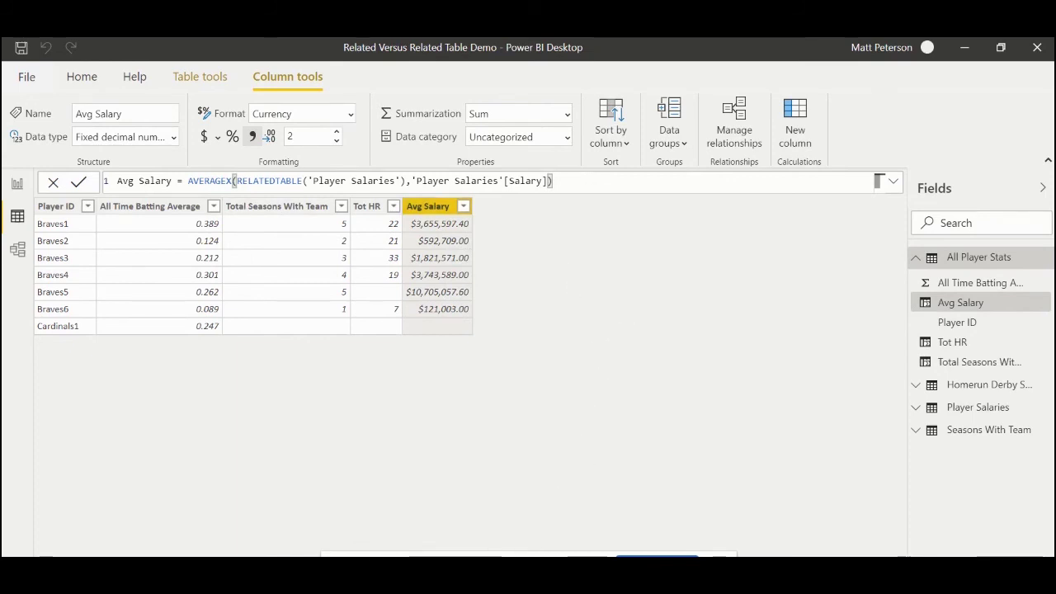
left_click(1012, 72)
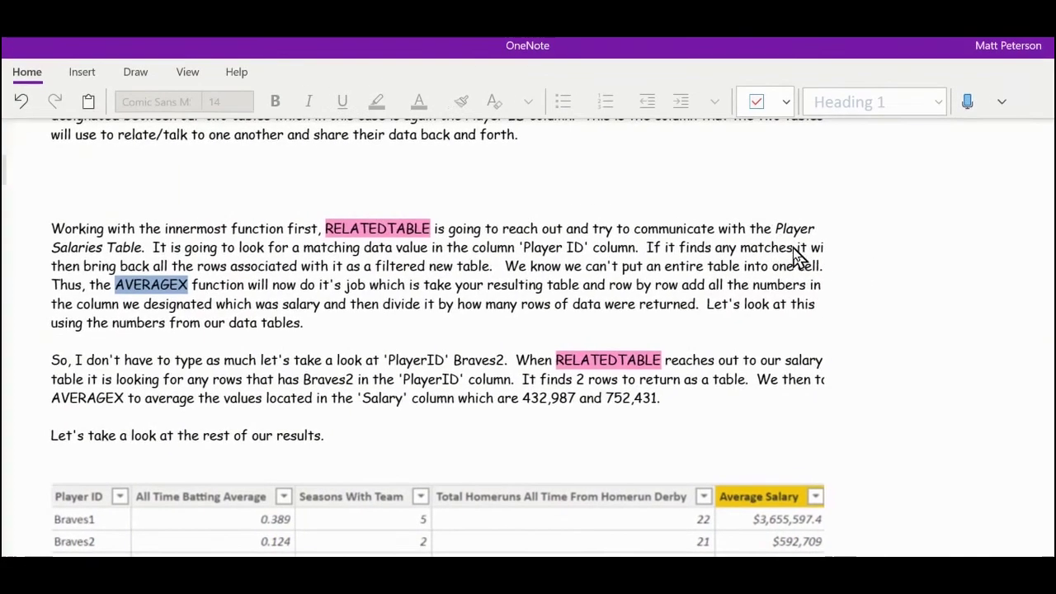
scroll(797, 259, "down", 2)
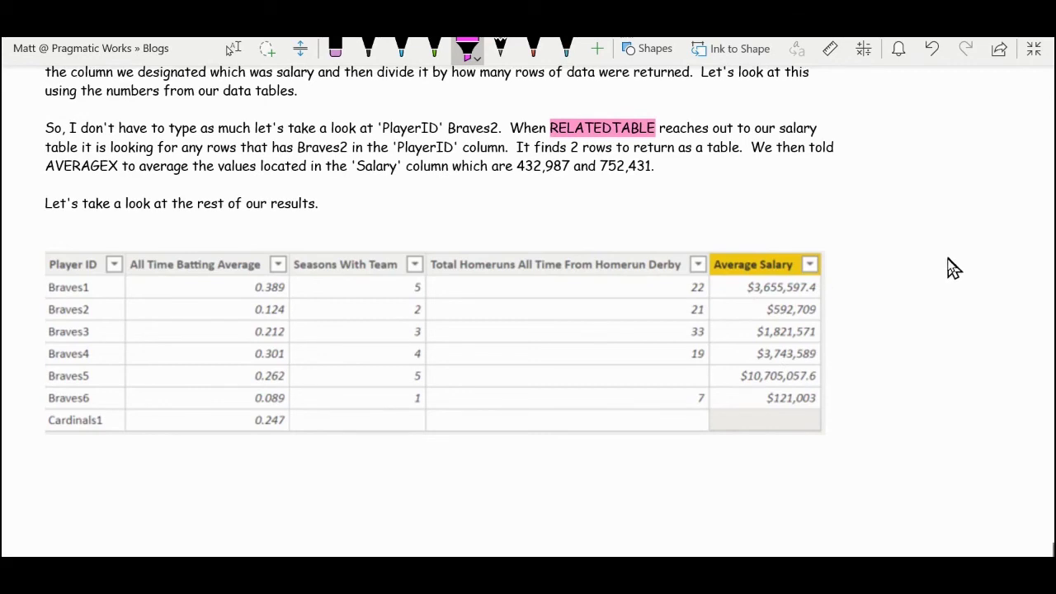
Look back through the Average Salary notes to find the guidance on choosing between RELATED and RELATEDTABLE.
scroll(949, 263, "up", 2)
scroll(949, 275, "up", 1)
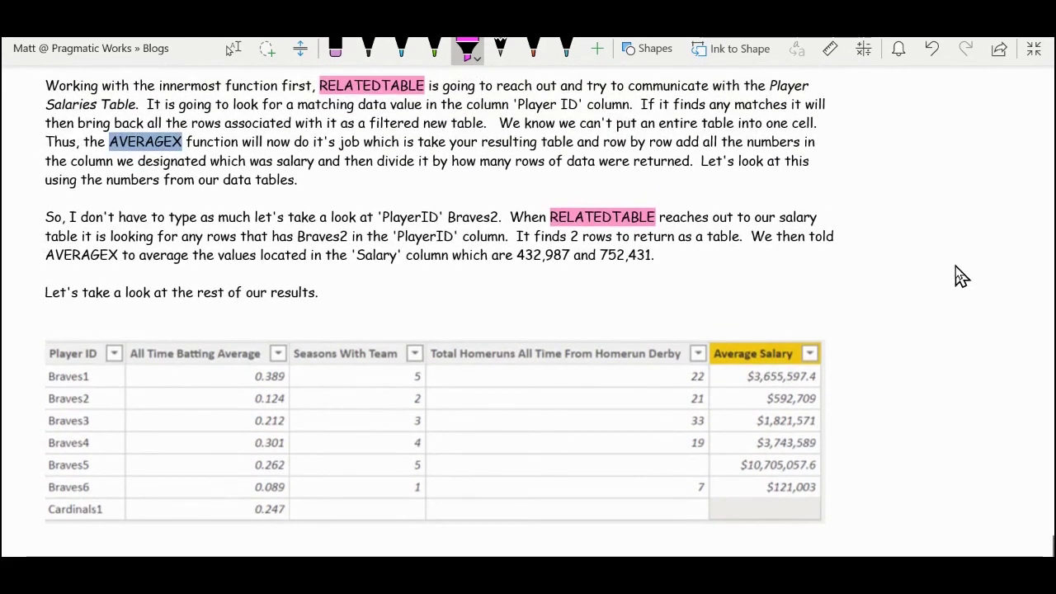
scroll(816, 239, "up", 2)
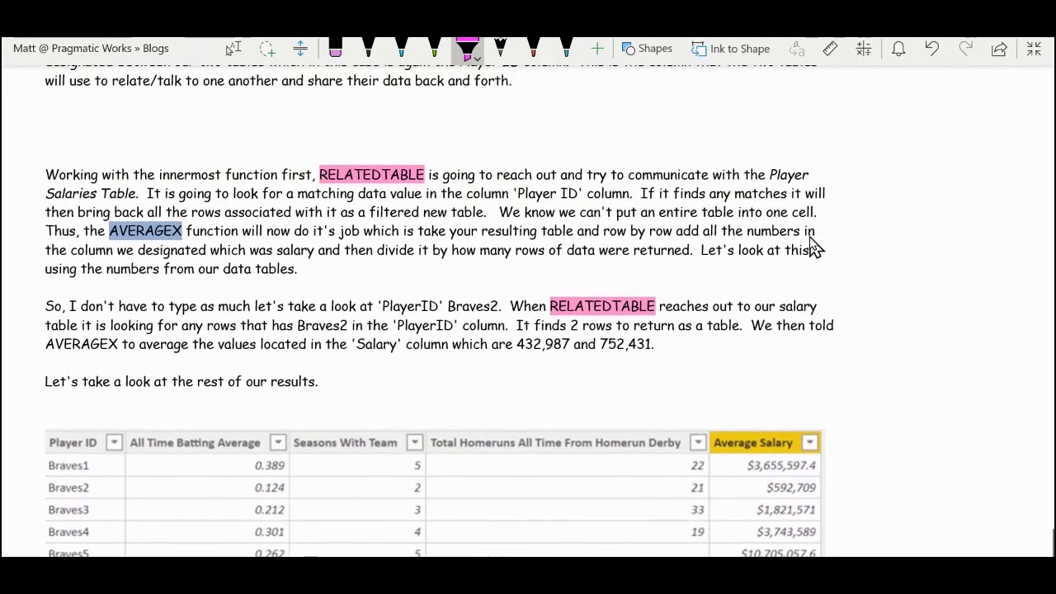
scroll(816, 243, "up", 4)
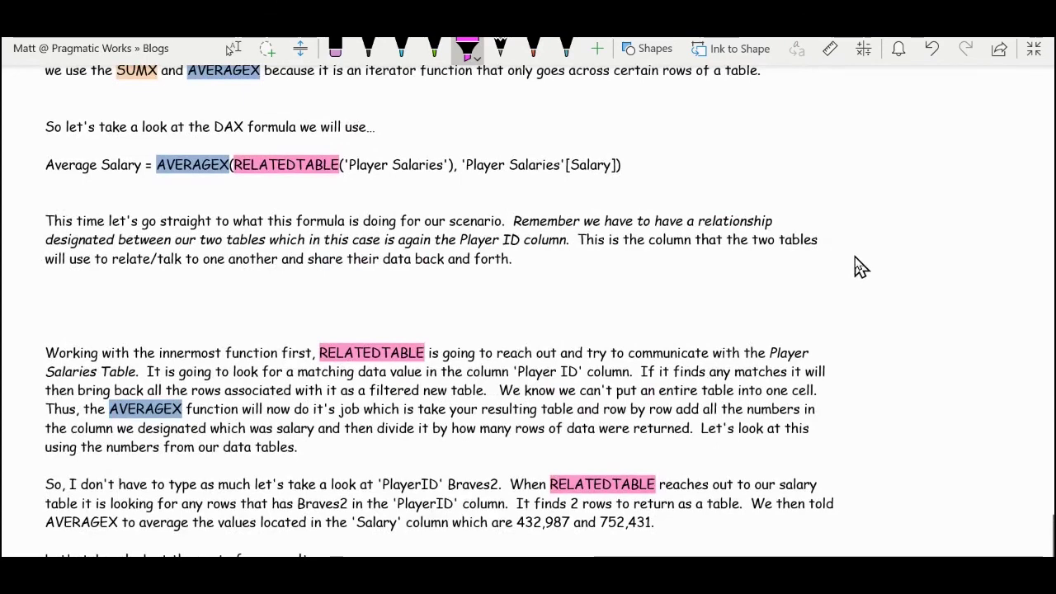
scroll(861, 267, "up", 4)
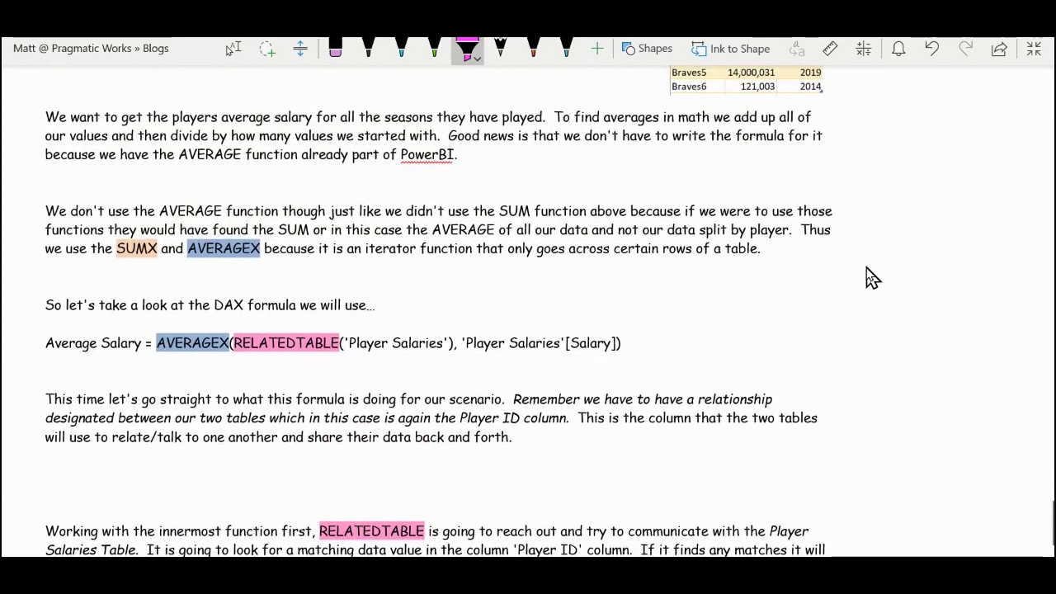
scroll(872, 293, "down", 2)
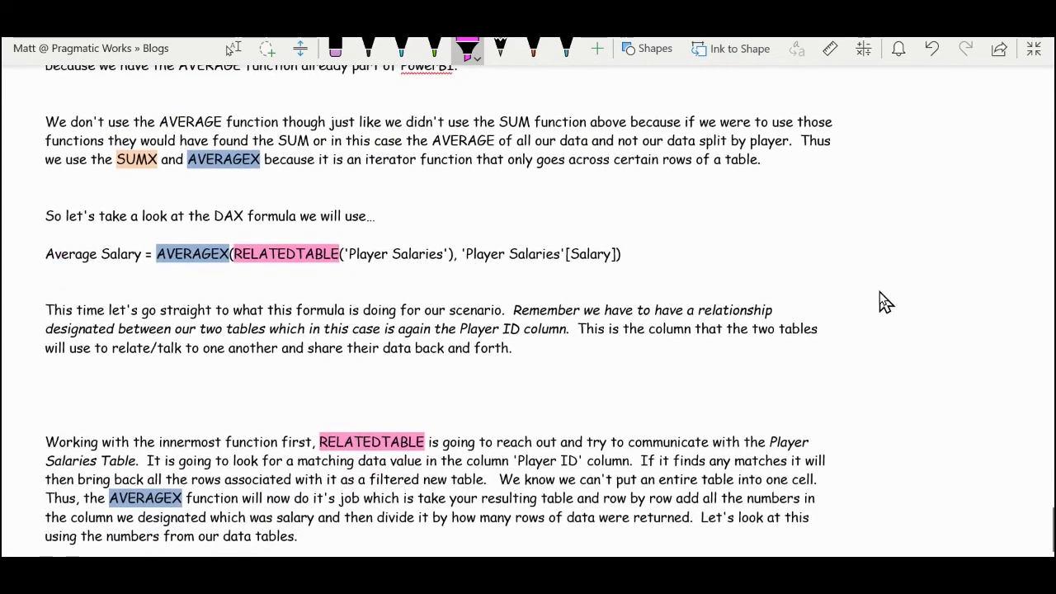
scroll(885, 302, "up", 15)
scroll(886, 304, "up", 4)
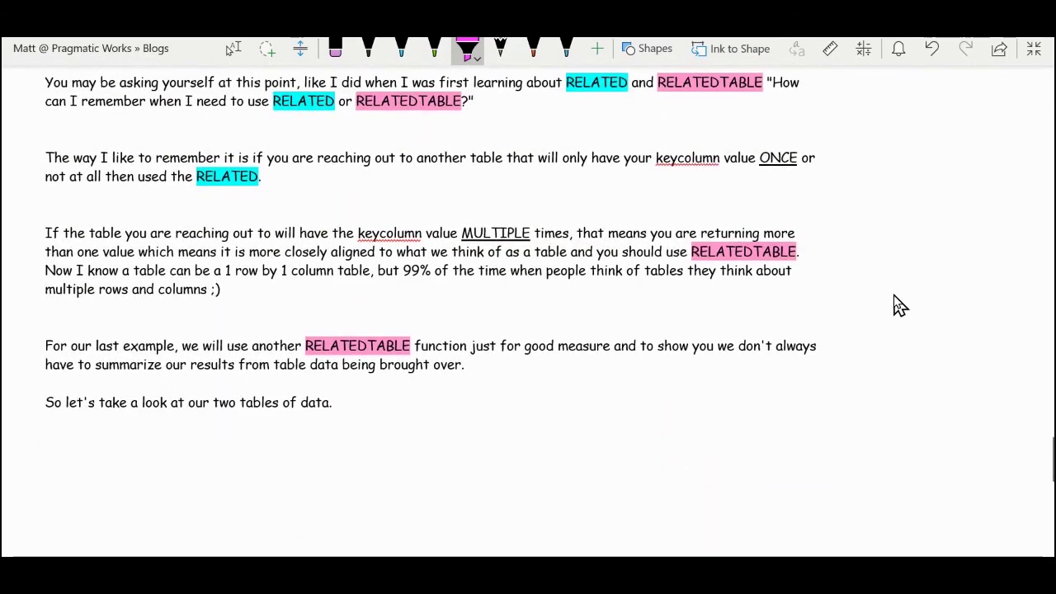
scroll(900, 305, "up", 4)
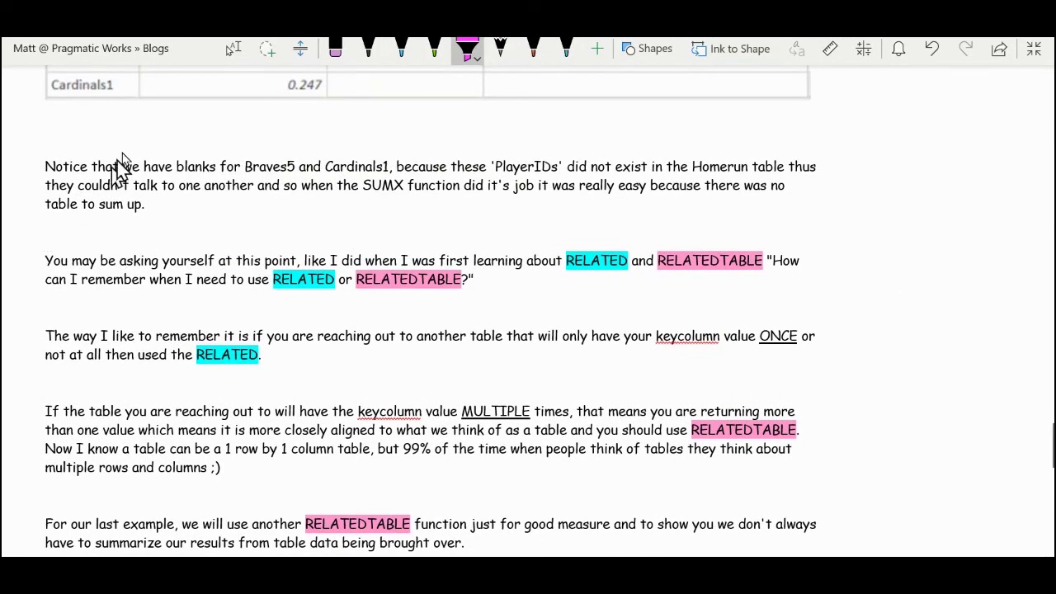
Draw a bright green highlighter bracket beside the three paragraphs on remembering RELATED versus RELATEDTABLE, then exit the full-screen page view.
left_click(474, 58)
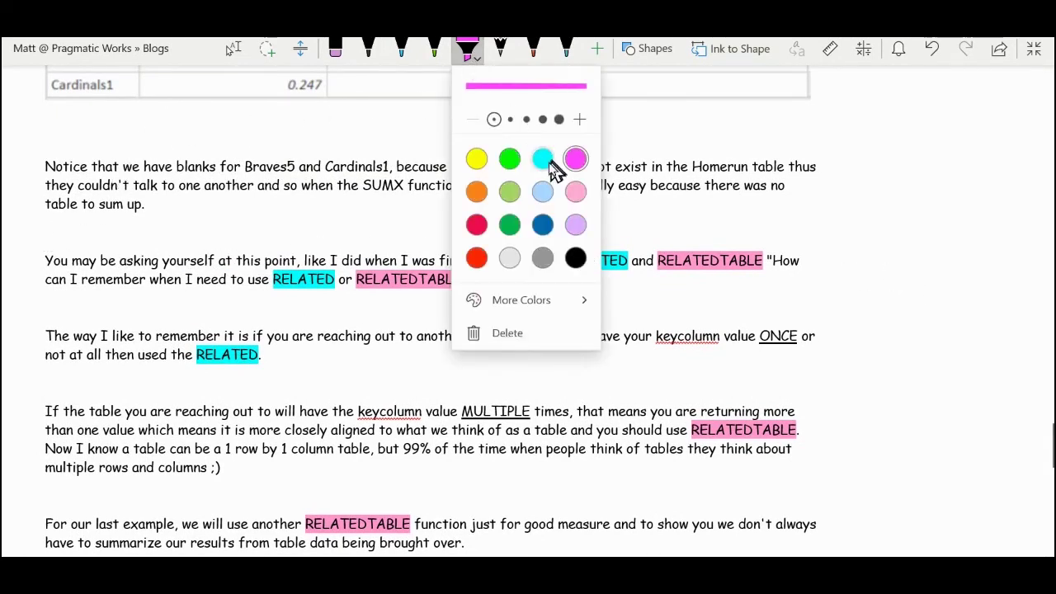
left_click(509, 158)
left_click(48, 243)
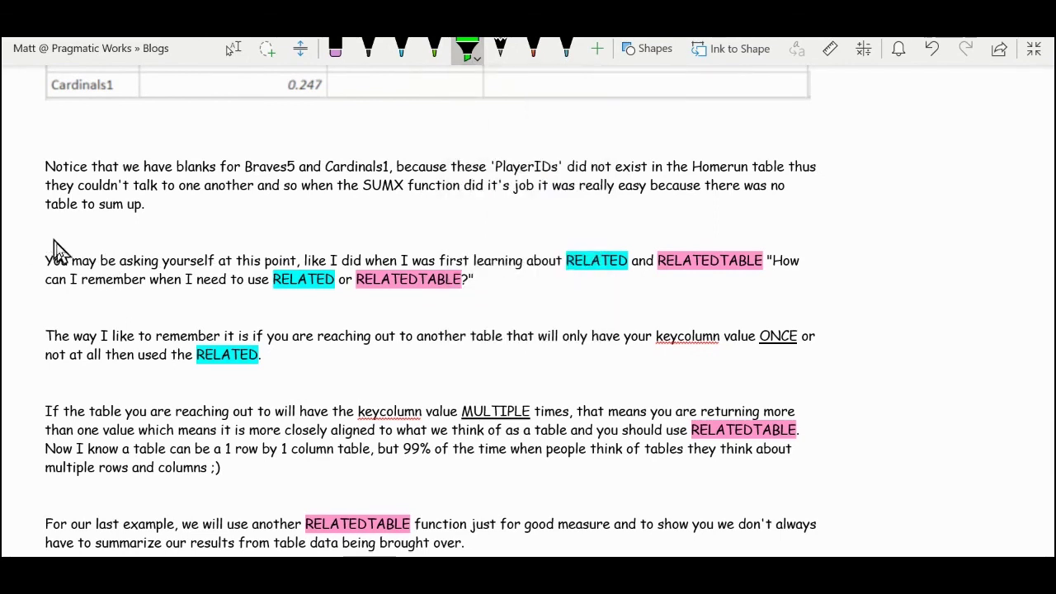
mouse_move(55, 234)
left_mouse_down()
mouse_move(16, 235)
mouse_move(19, 479)
mouse_move(61, 484)
left_mouse_up()
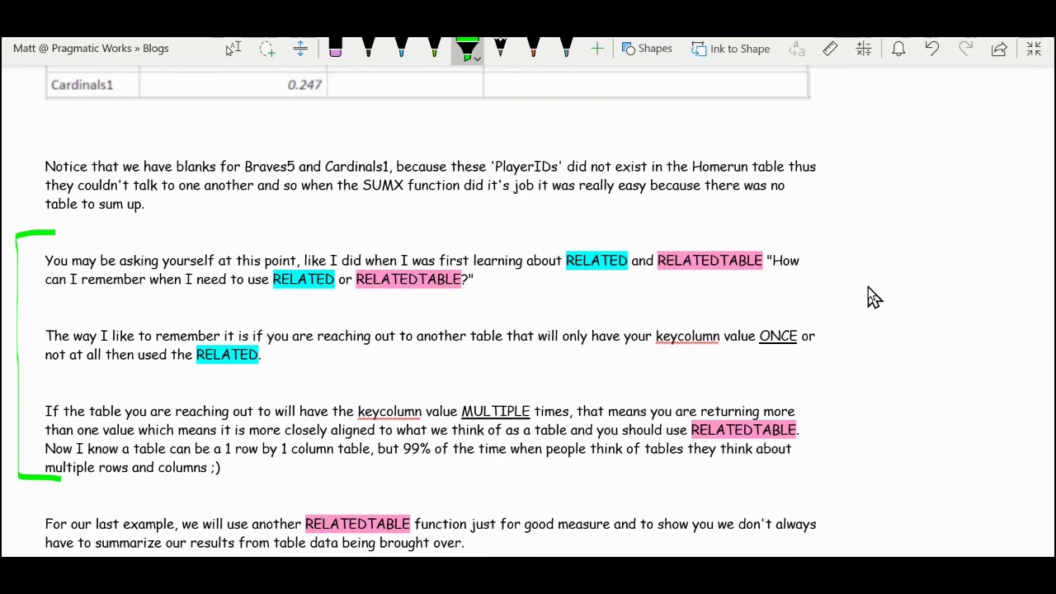
left_click(1033, 49)
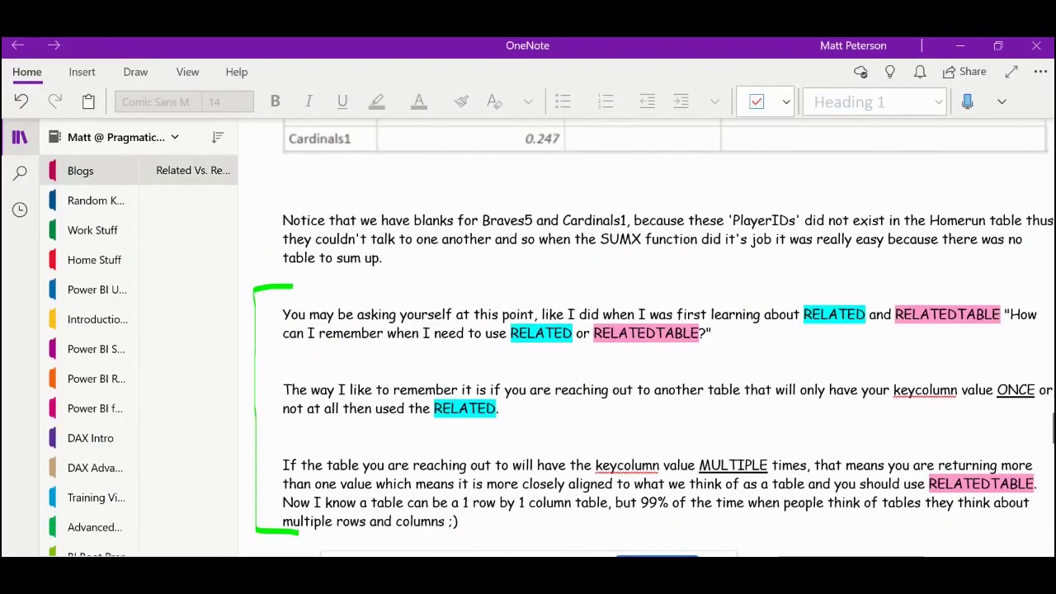